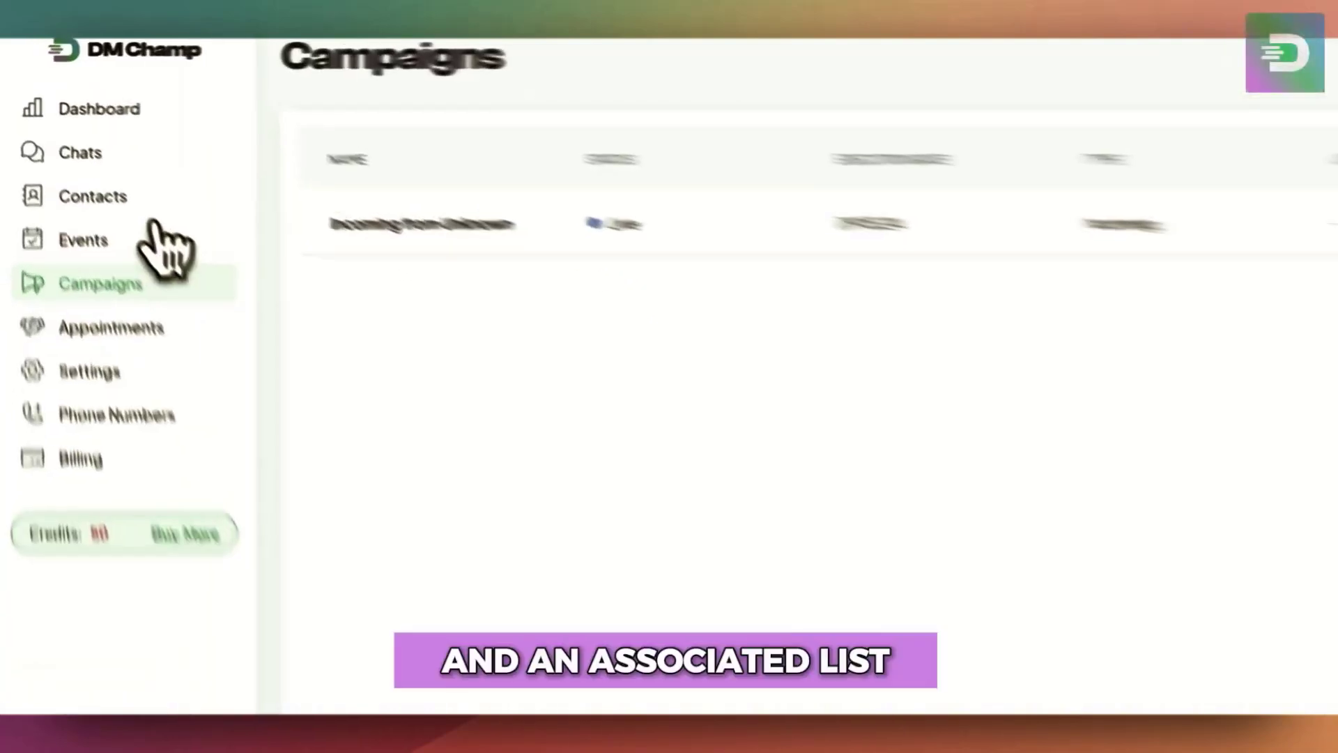
Step: Look over the existing contact lists and return to the campaigns overview
click(77, 157)
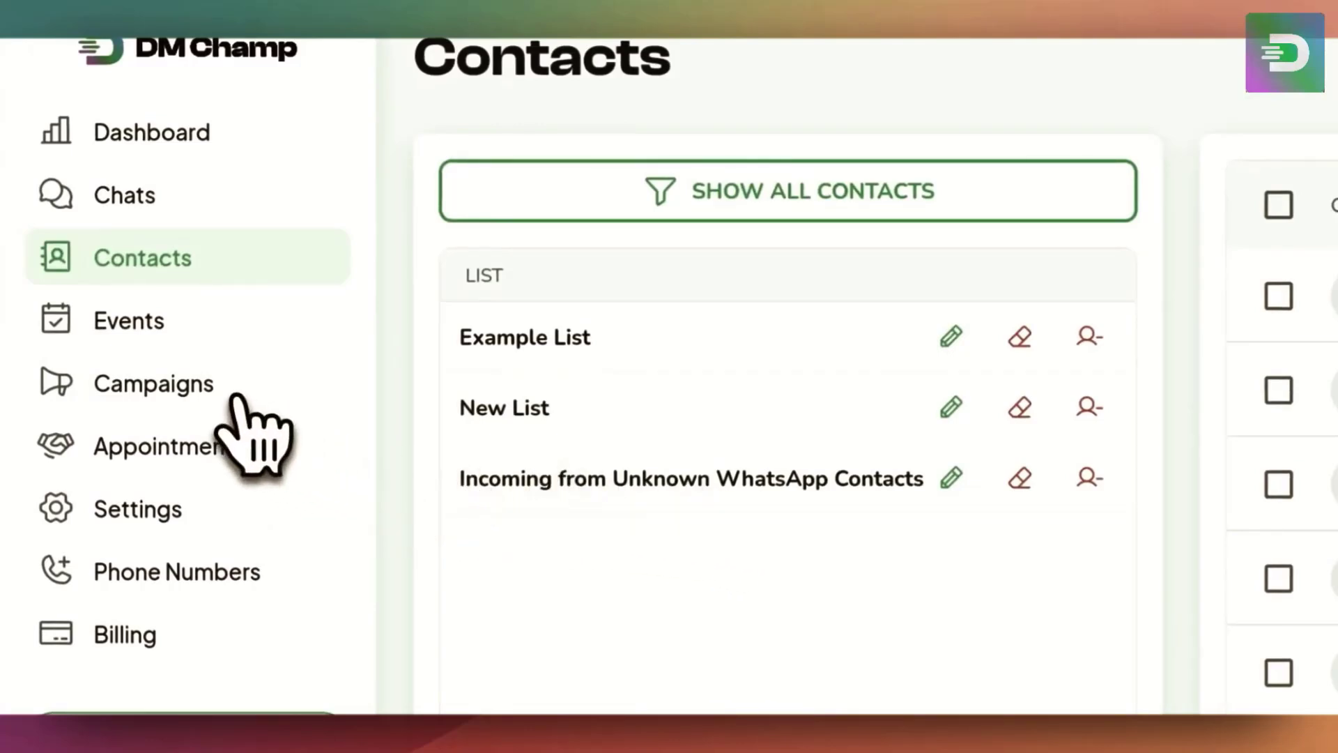
click(256, 386)
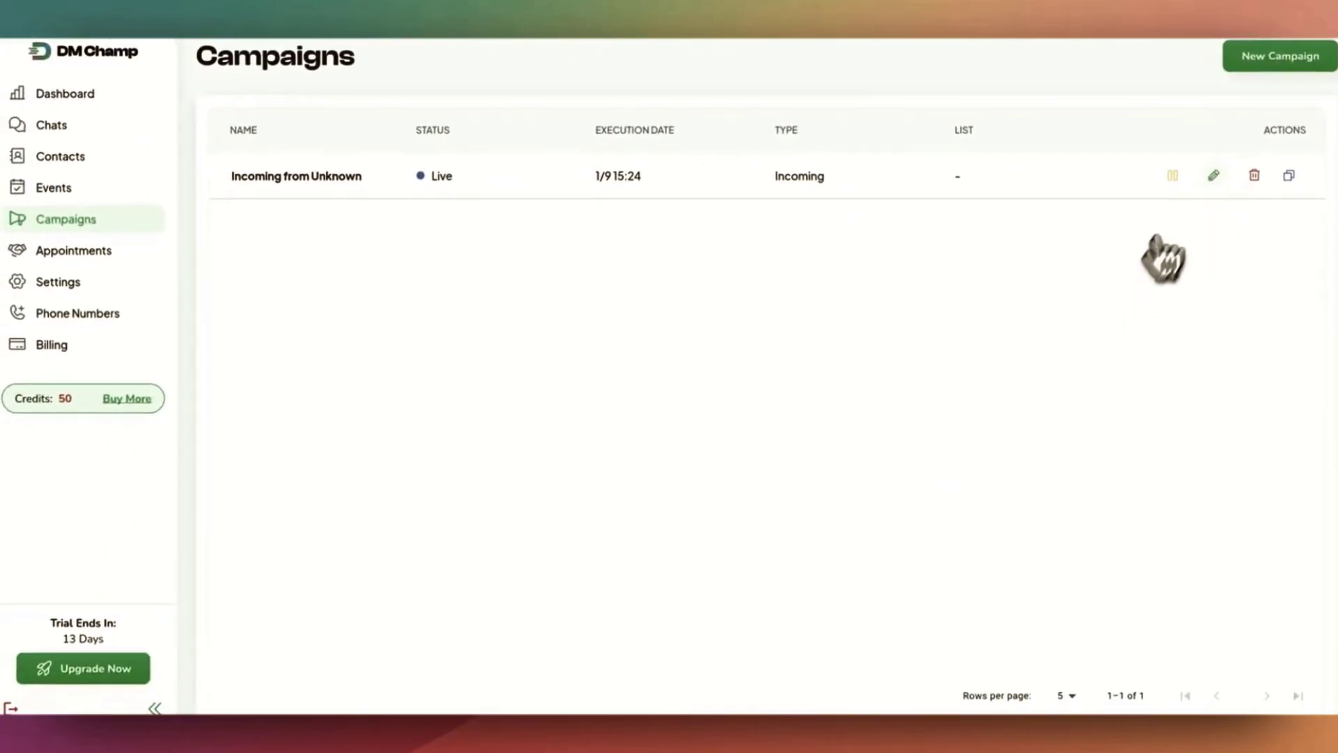
Step: Start a new campaign and set its campaign type to Incoming from Unknown Contacts
click(1293, 64)
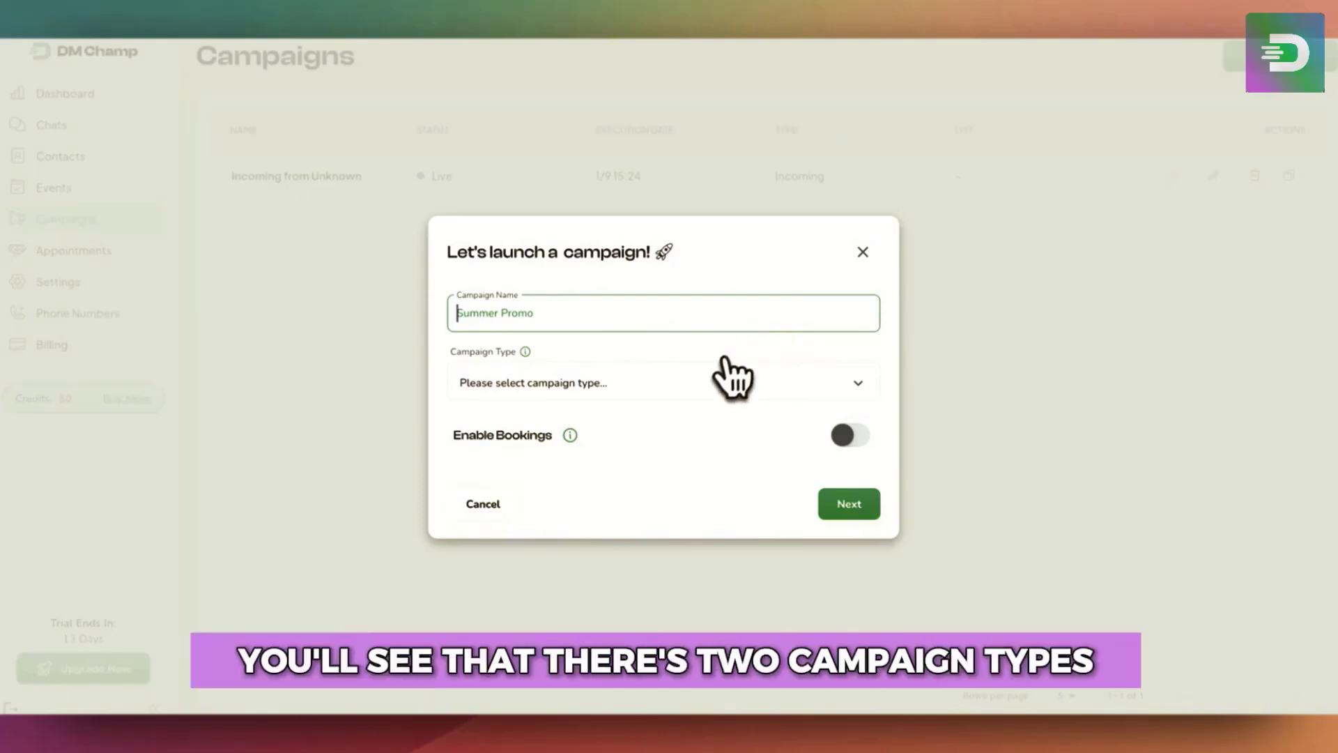
click(708, 385)
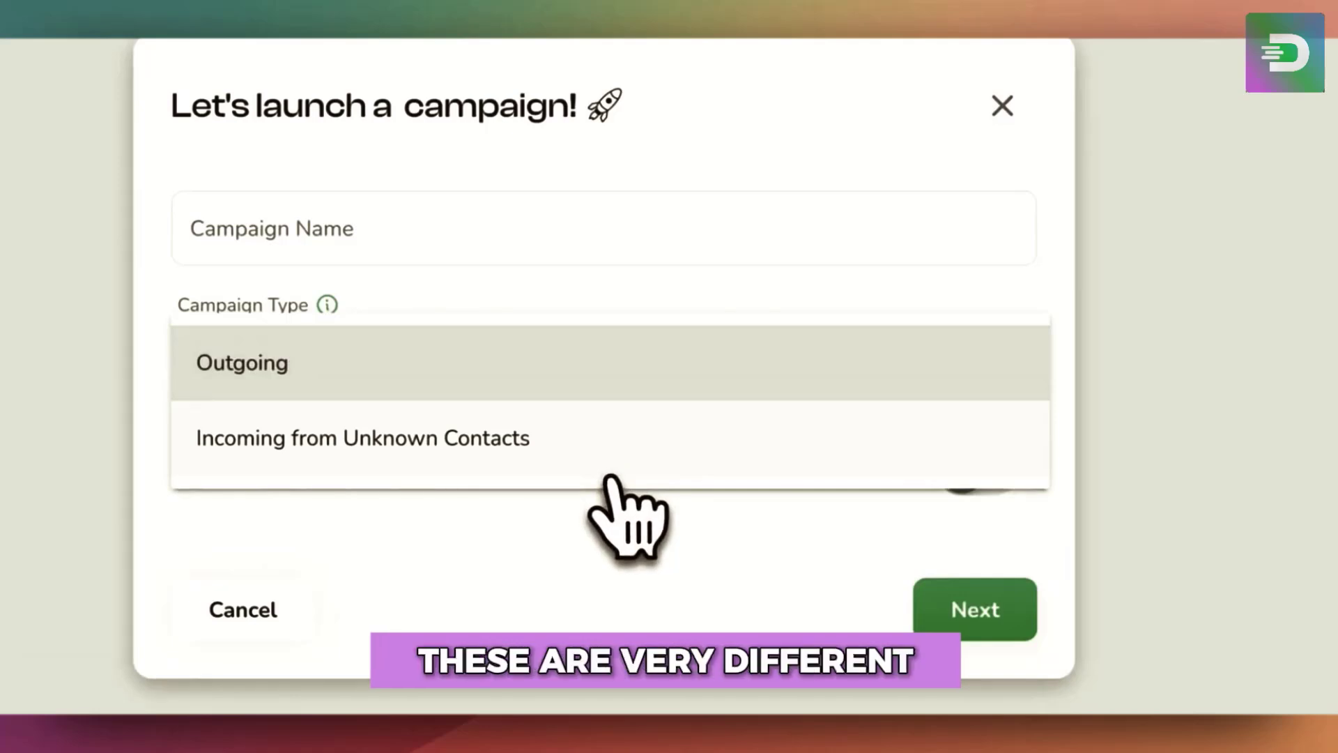
click(722, 293)
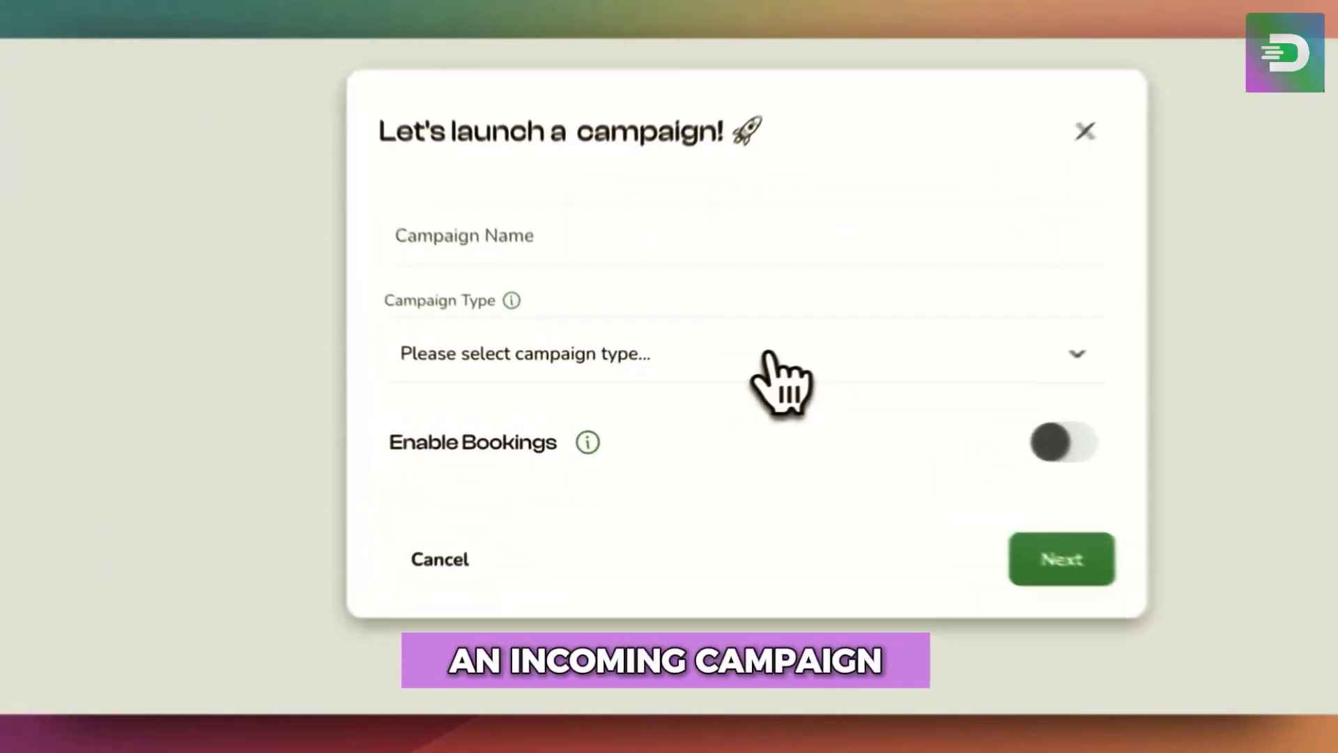
click(694, 382)
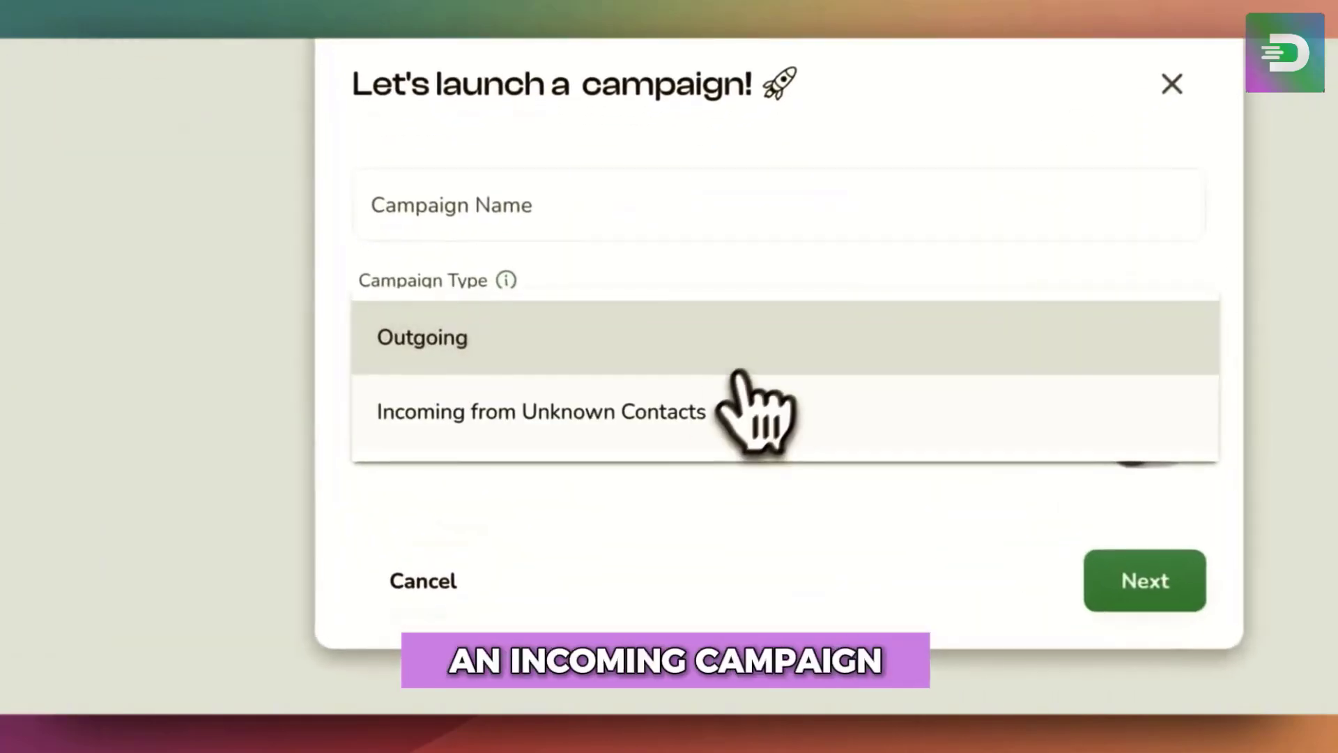
click(693, 411)
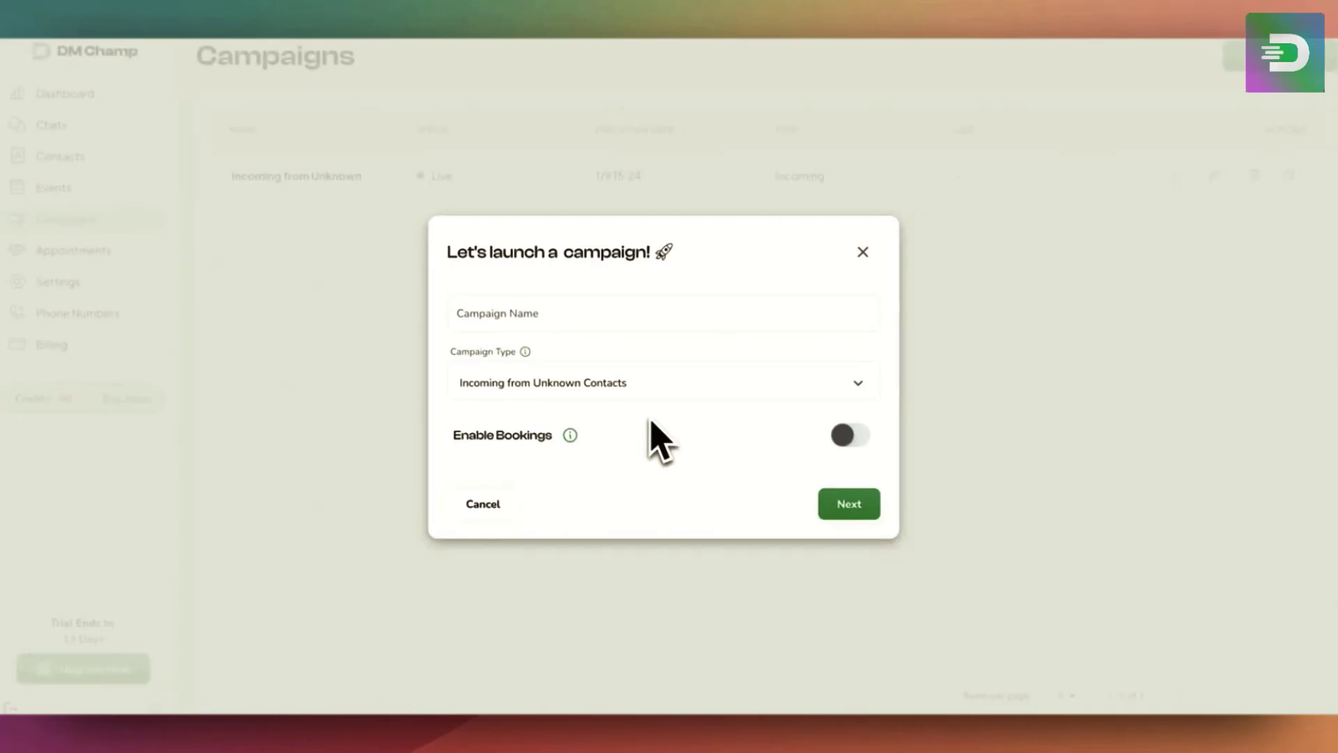
Step: Try the Outgoing campaign type and switch back to Incoming from Unknown Contacts
click(648, 383)
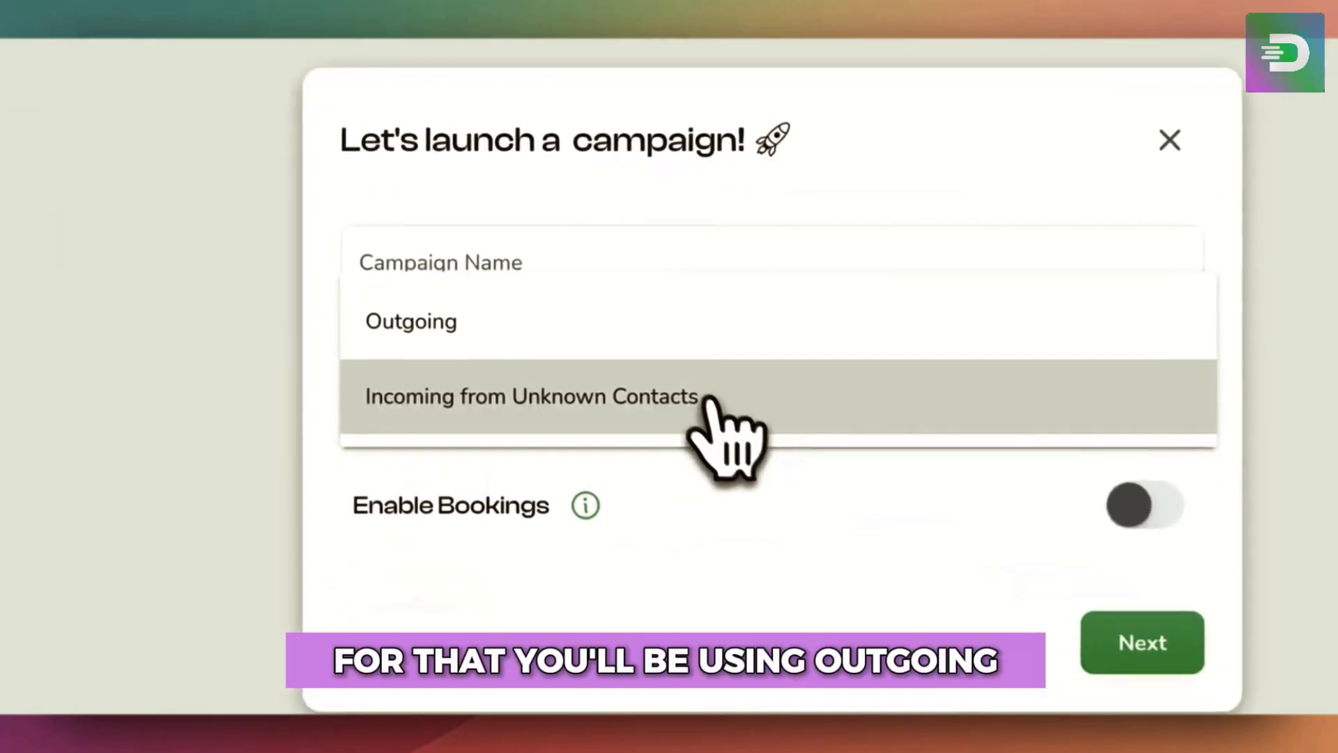
click(677, 334)
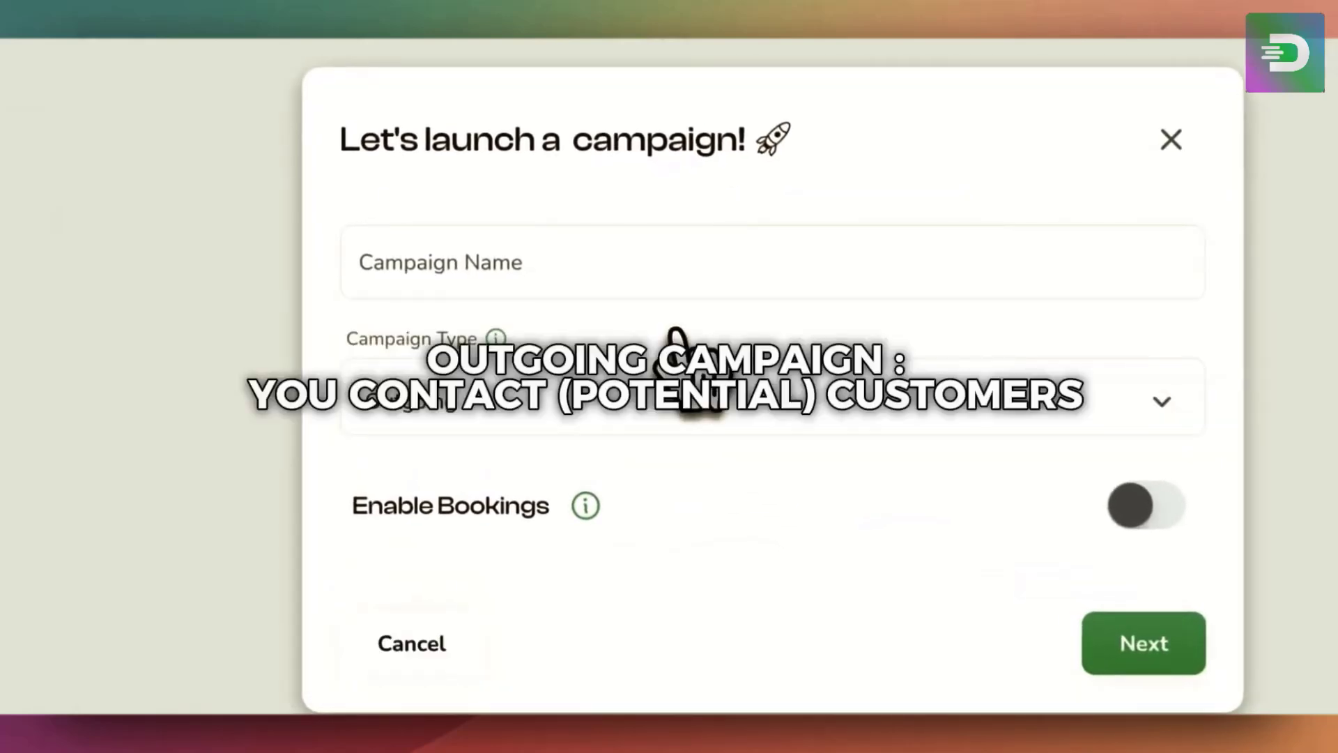
click(659, 408)
click(659, 474)
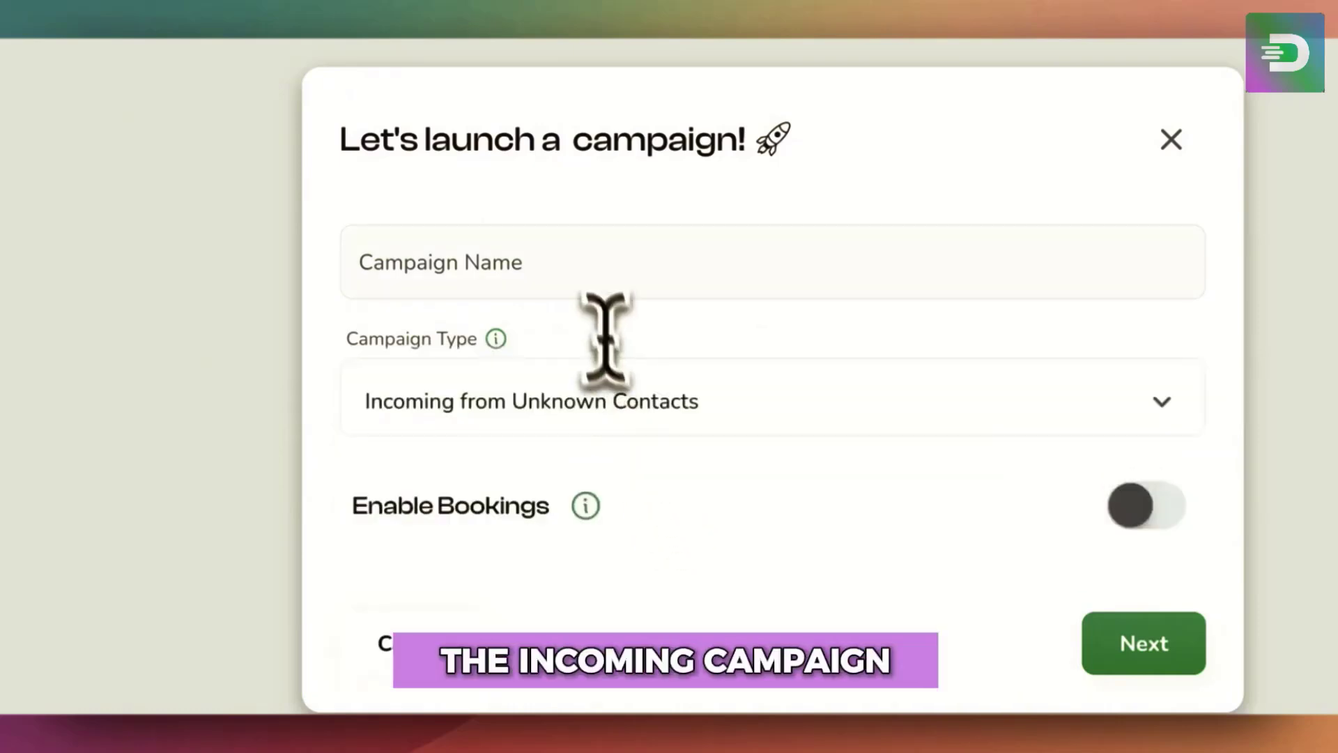
Step: Name the campaign Free Demo, keep bookings disabled, and confirm its creation
click(586, 275)
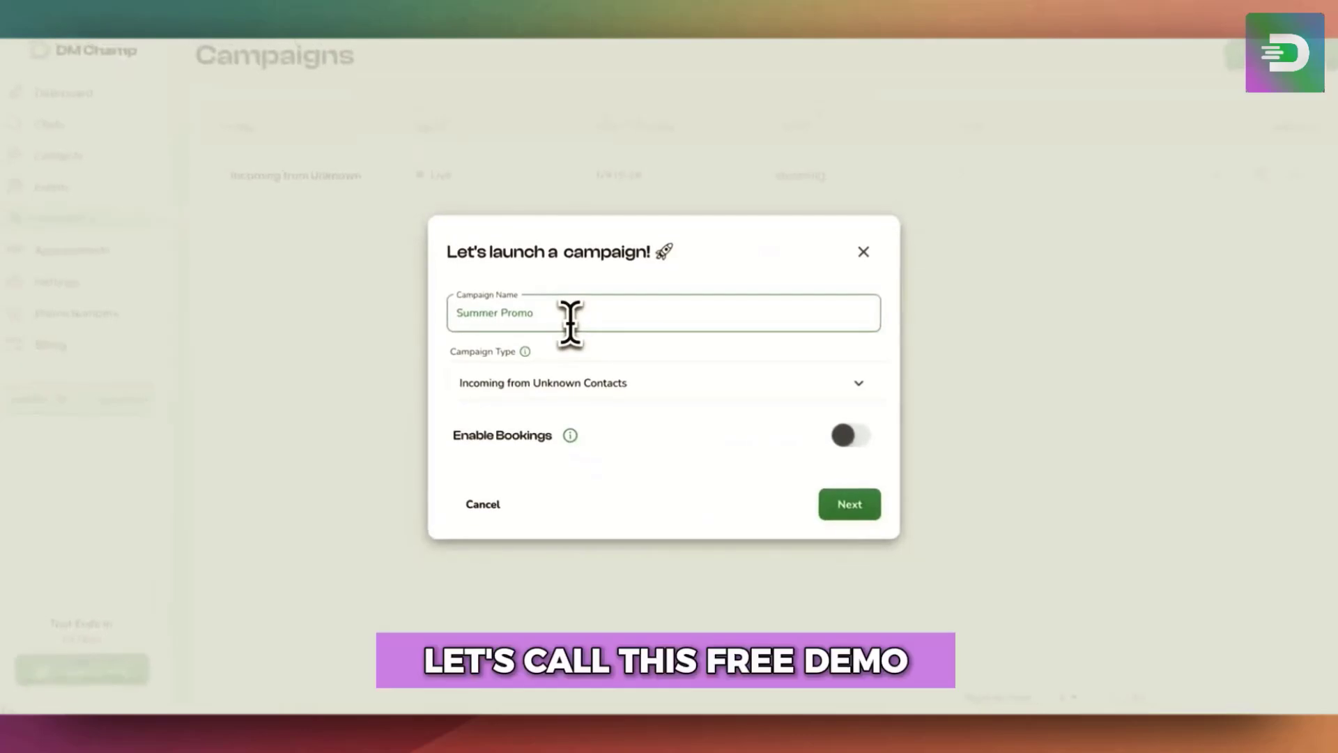
text(Free Demo)
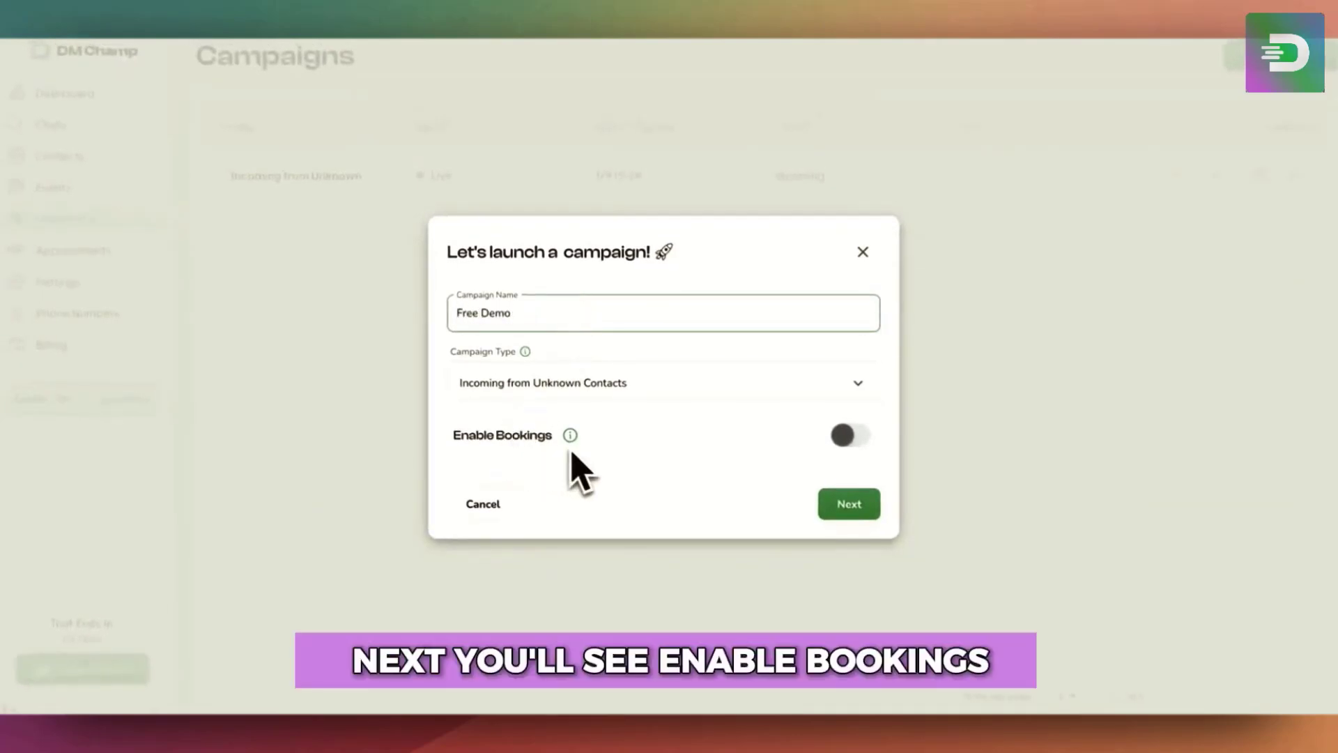
mouse_move(567, 448)
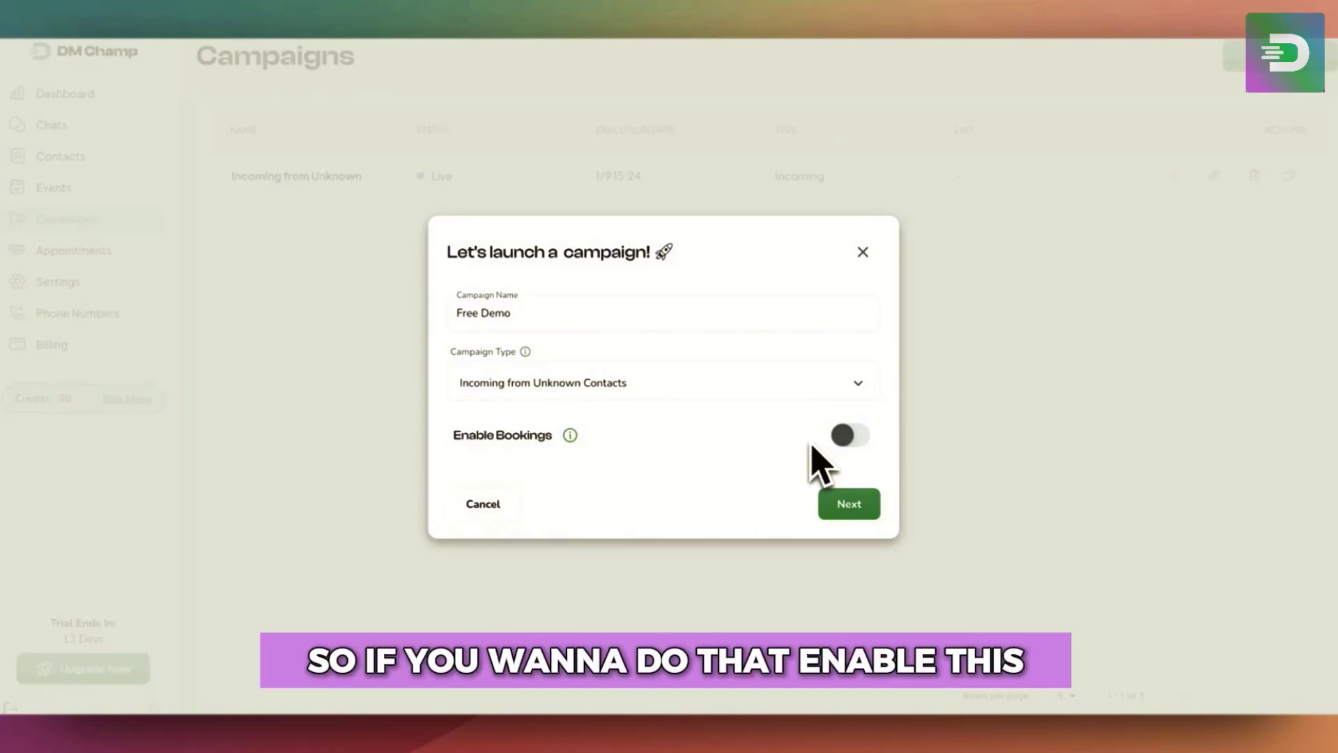
click(846, 436)
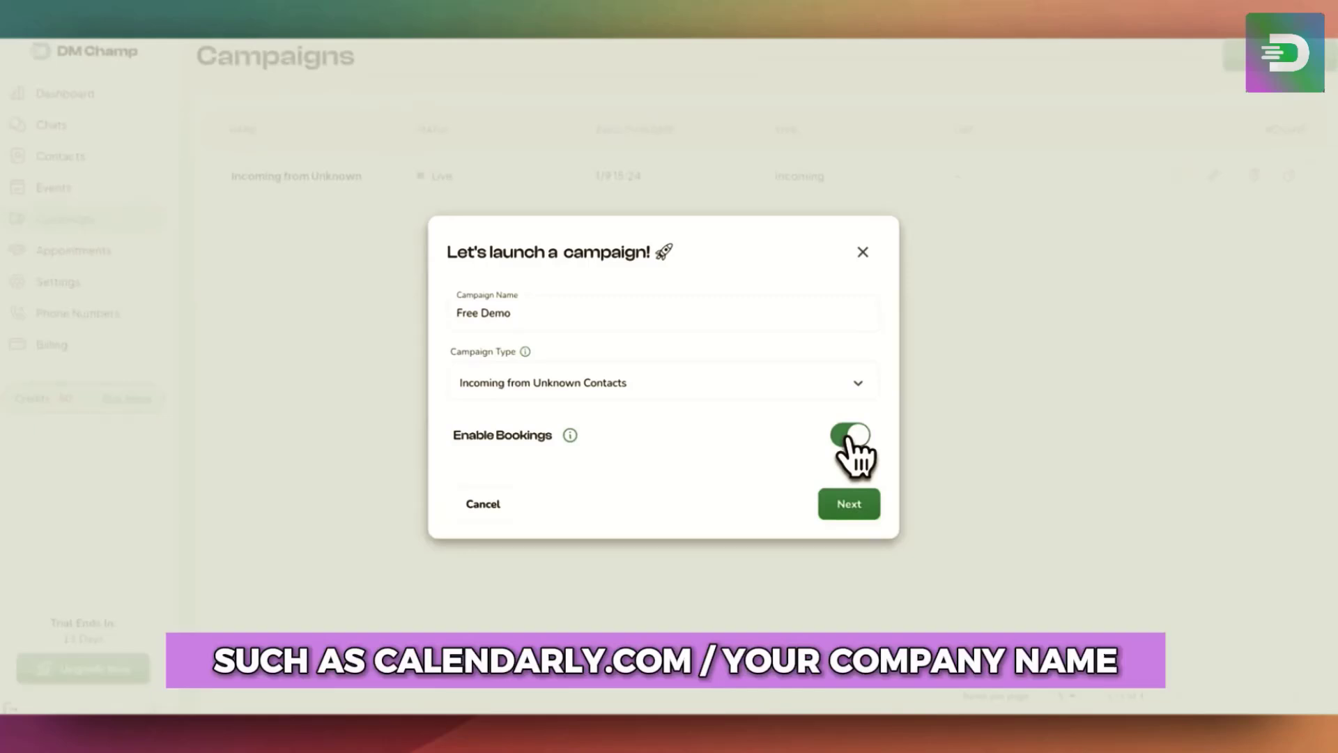
click(849, 436)
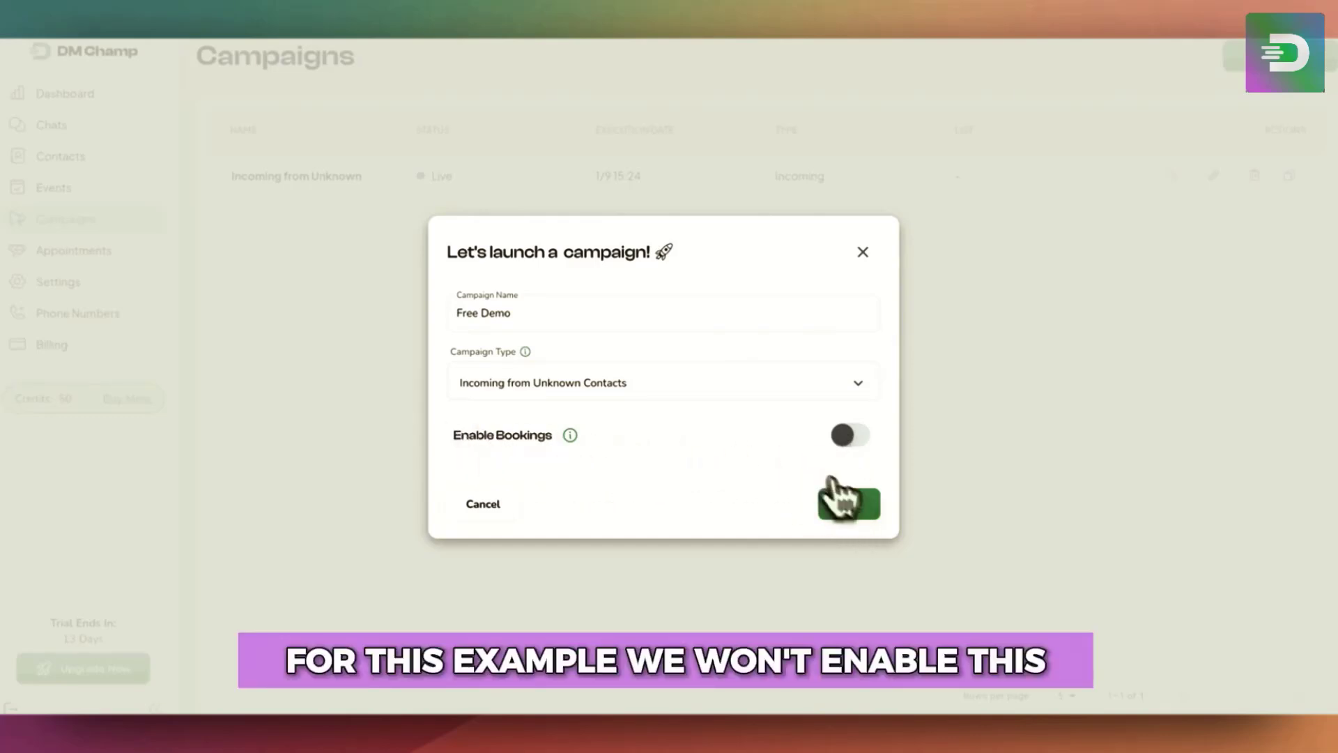
click(854, 509)
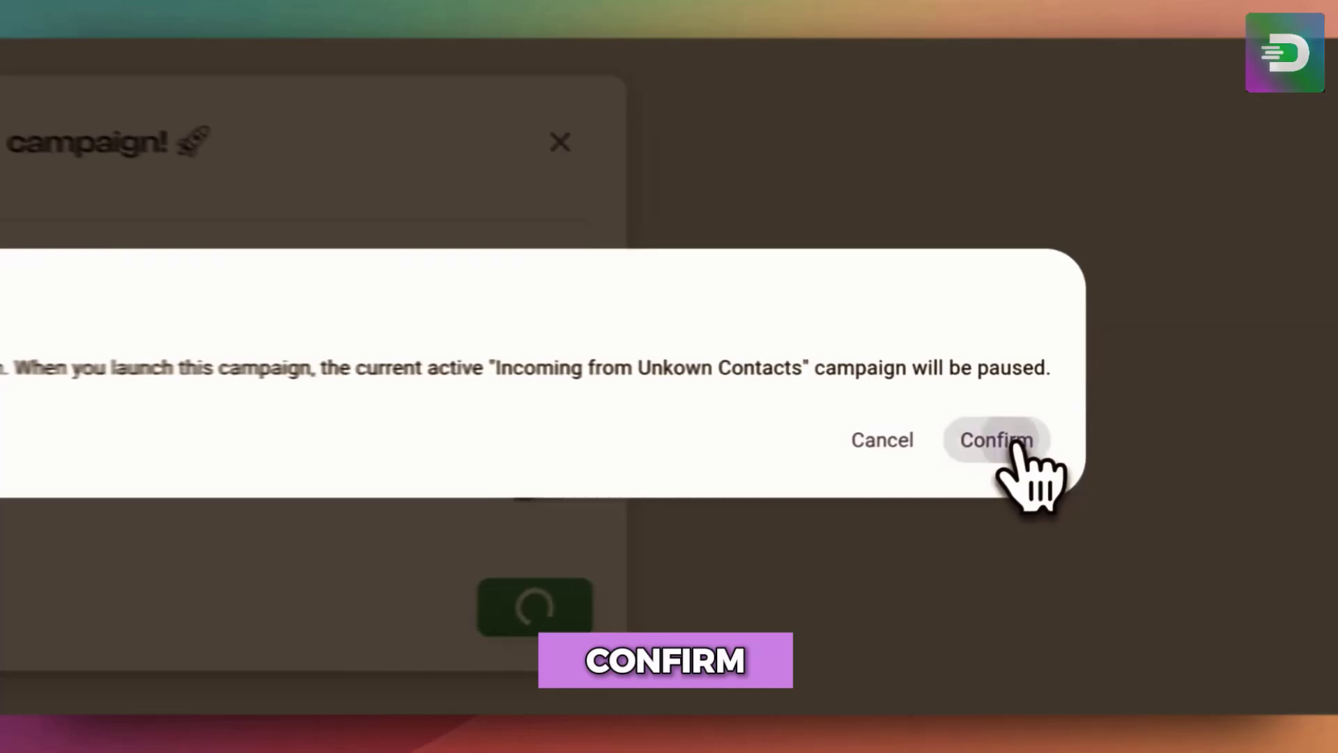
click(1116, 412)
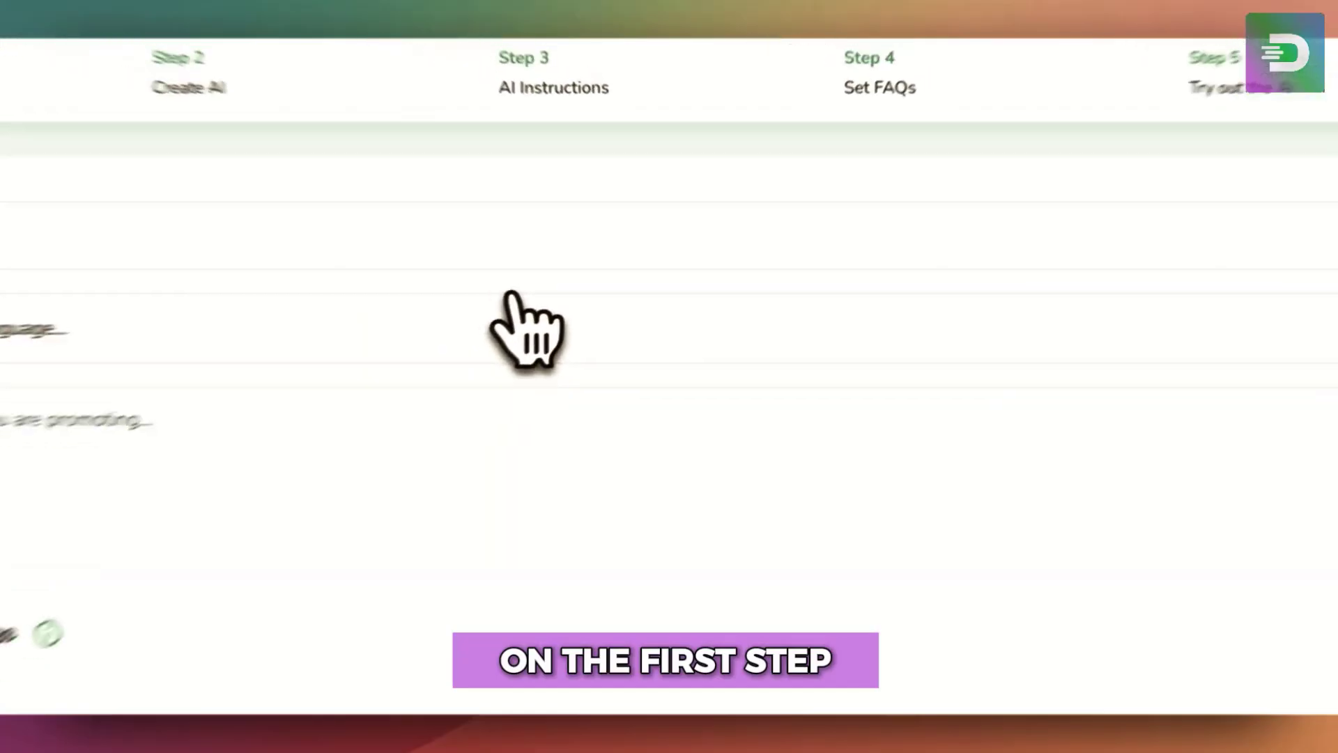
Step: Set the campaign's language to English
click(577, 286)
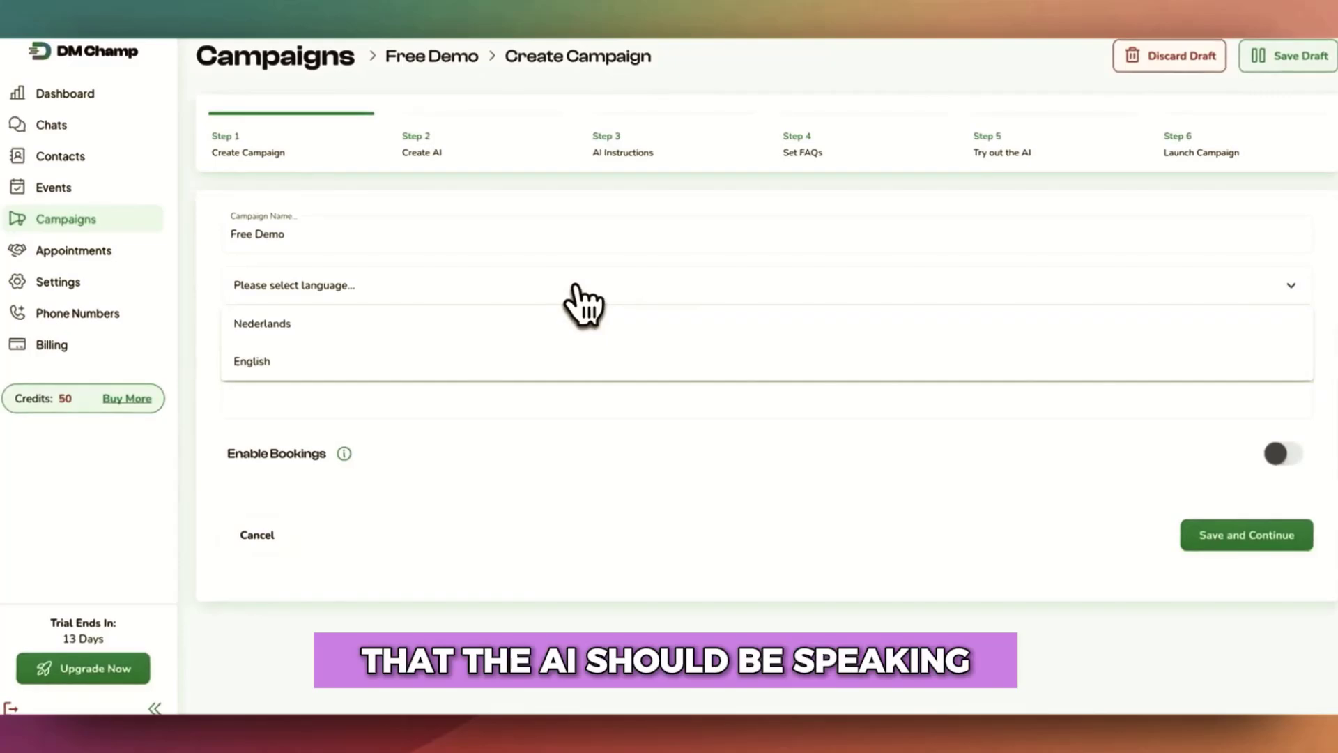
click(557, 361)
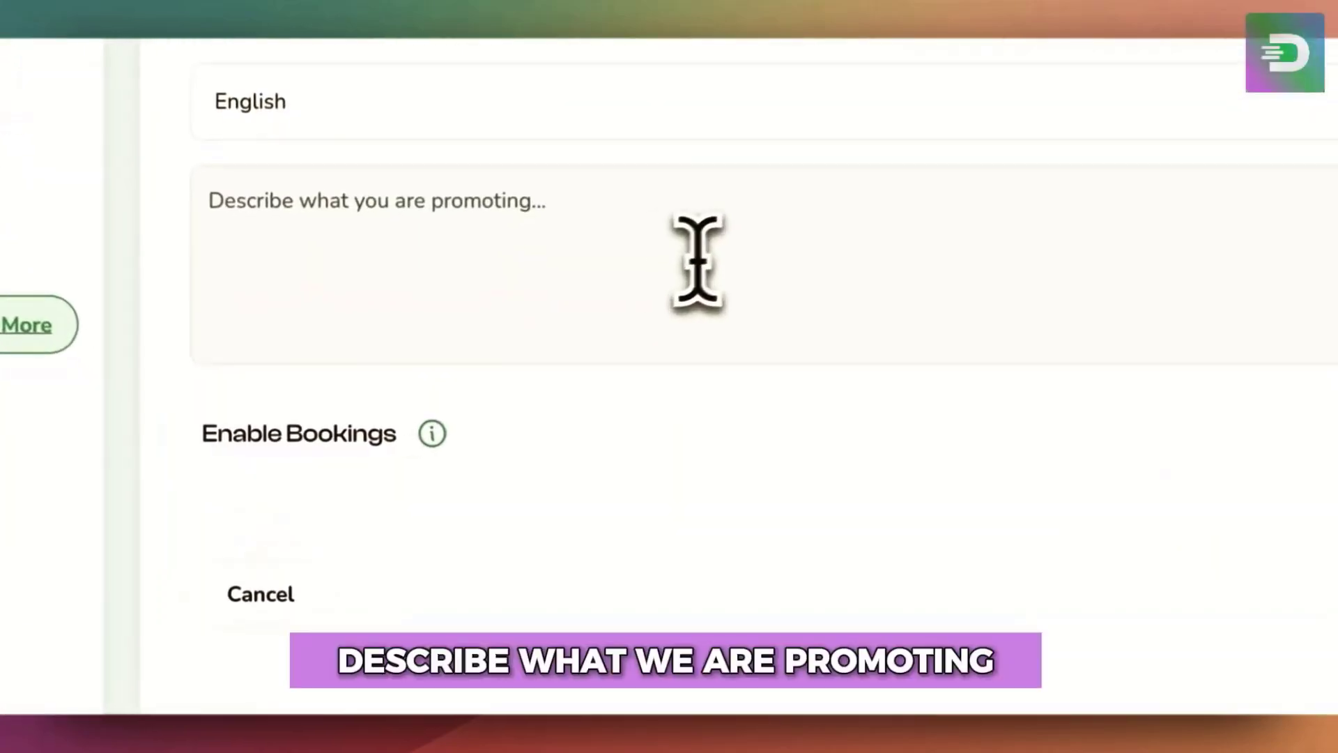
click(452, 365)
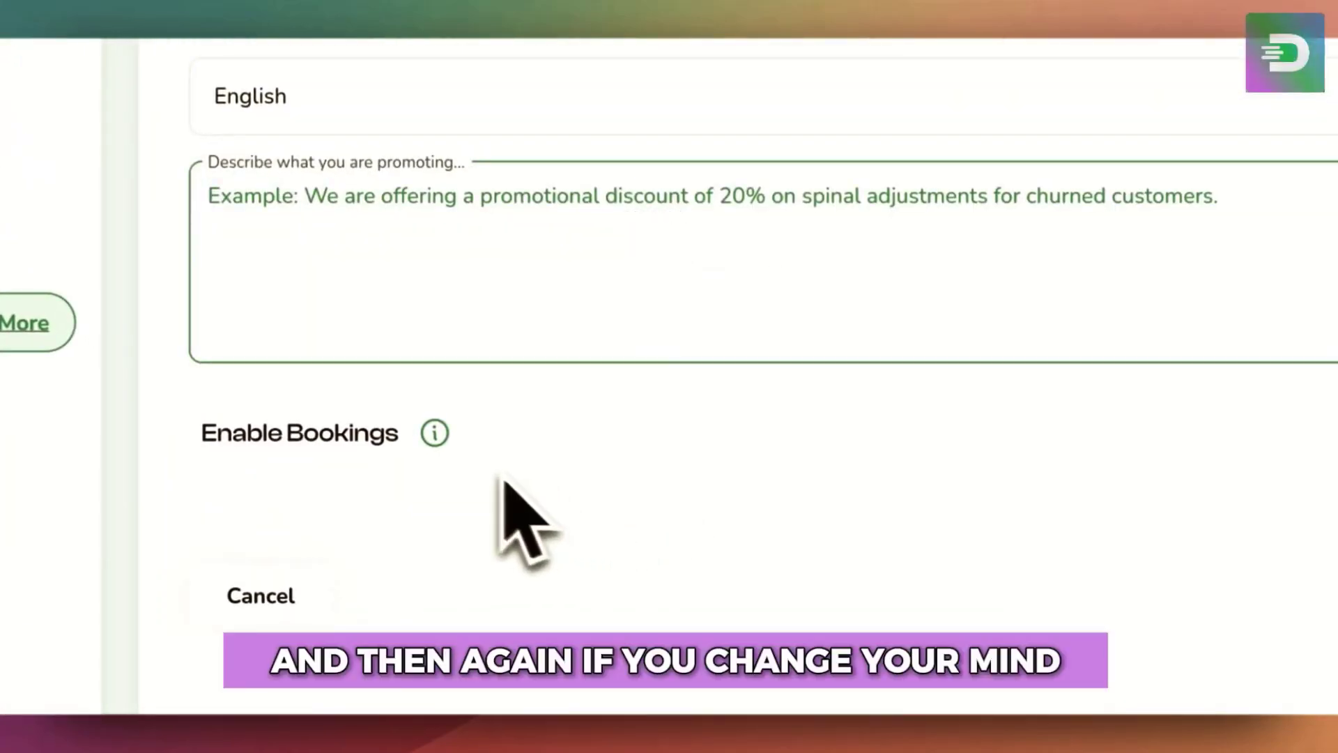
Step: Try enabling bookings for the campaign and turn the option off again
click(476, 452)
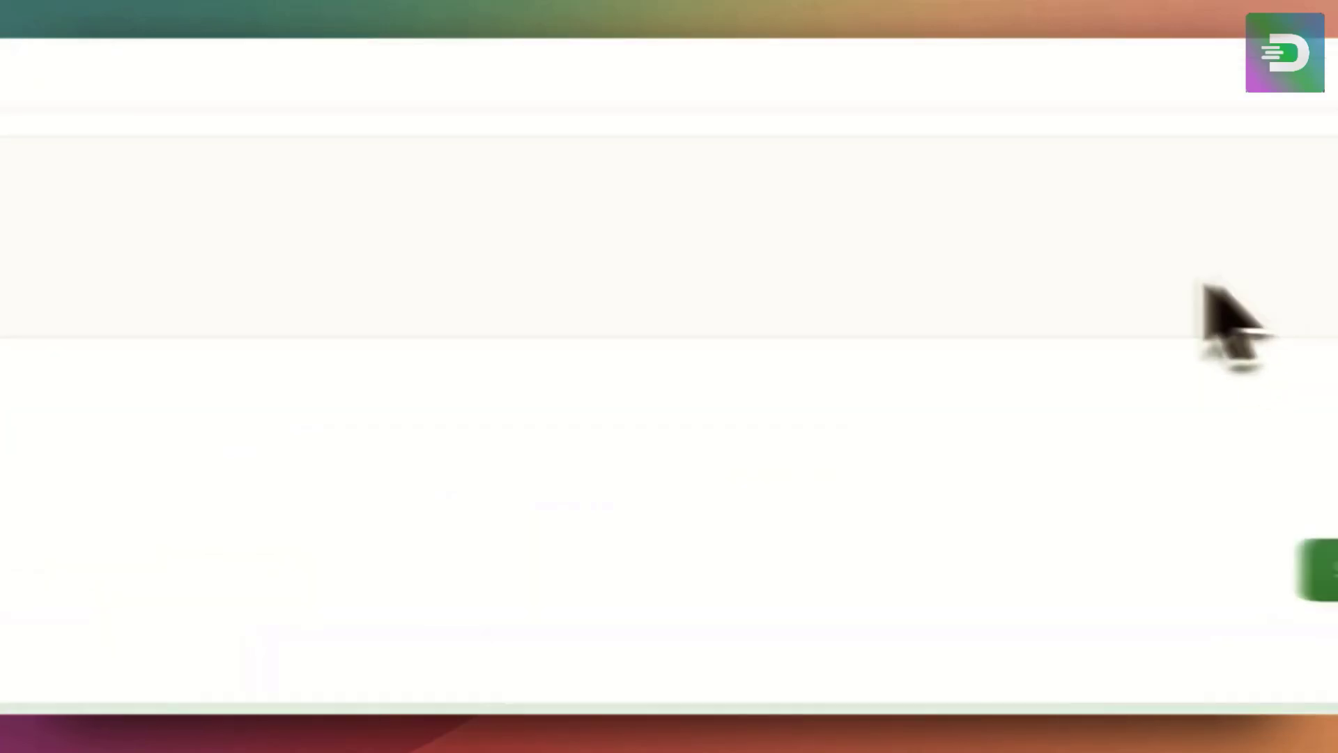
click(1255, 387)
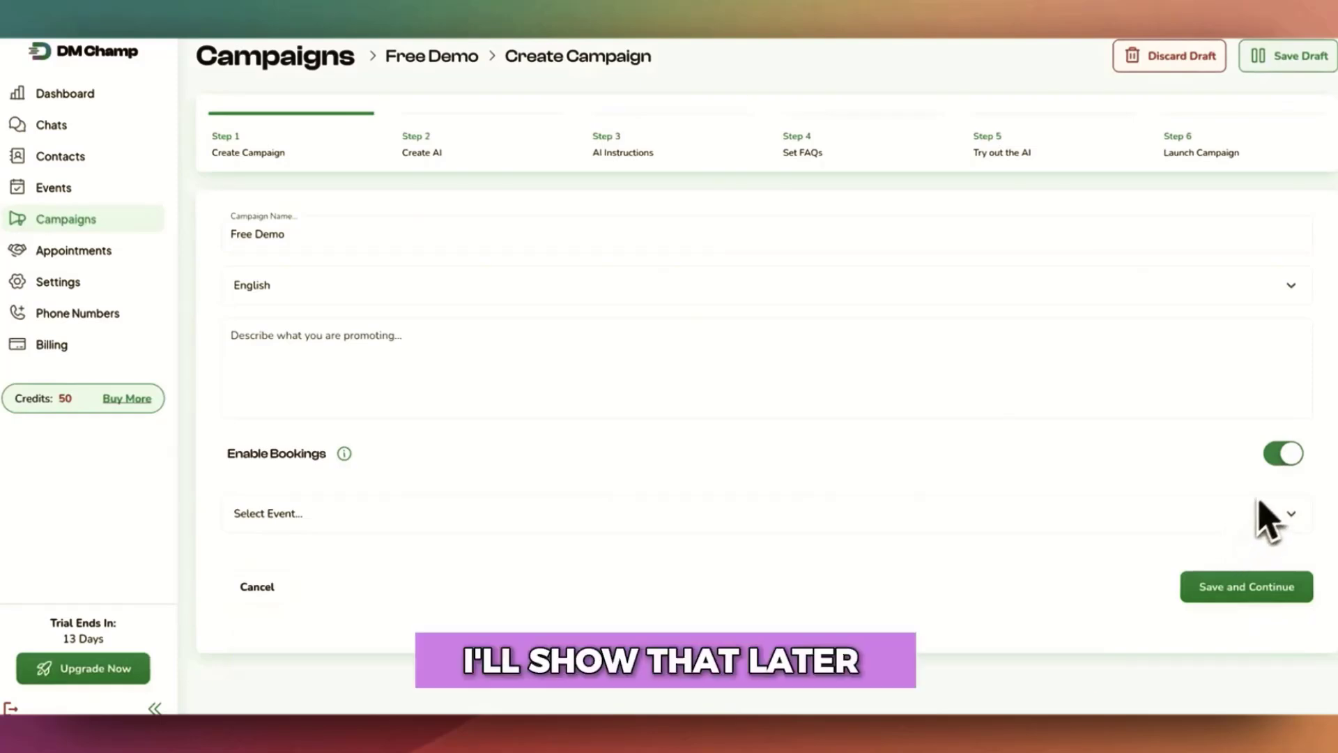
click(1289, 455)
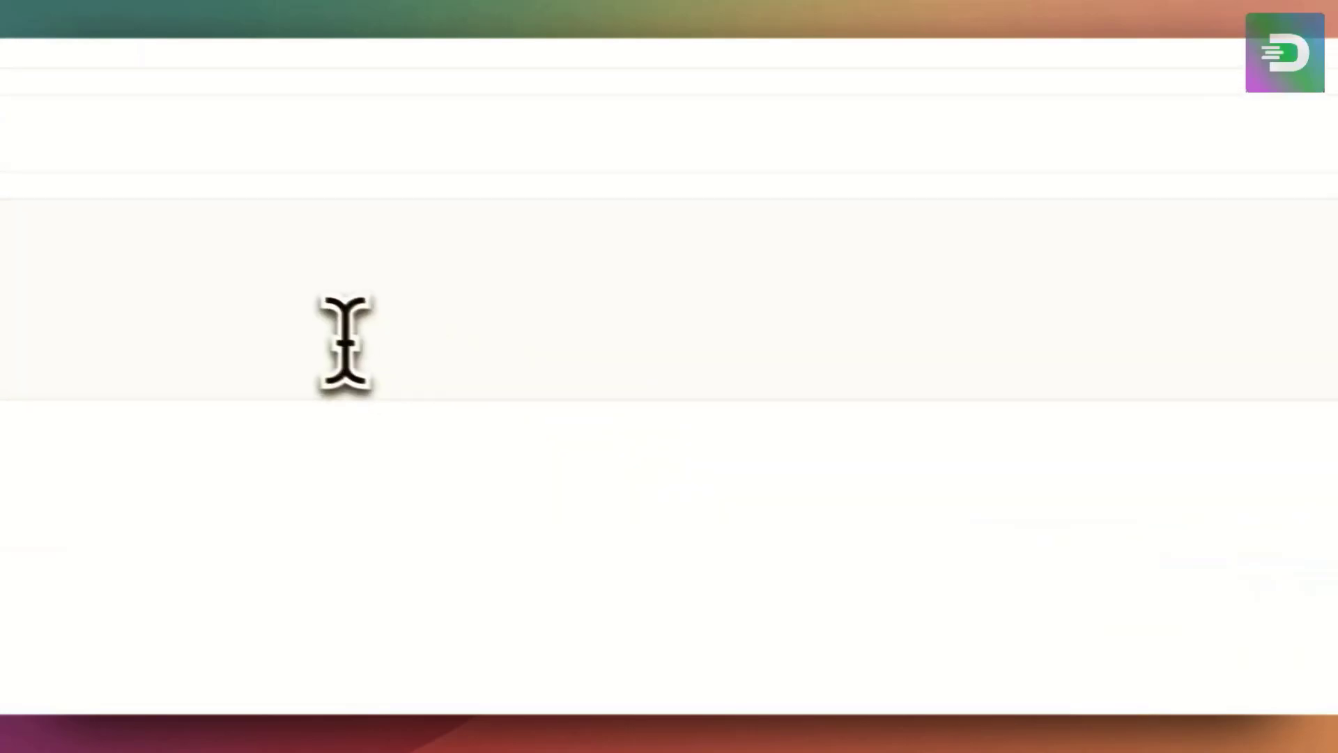
Step: Describe the promotion as "We are doing free demos of our saas." and save to continue to the AI setup
click(604, 375)
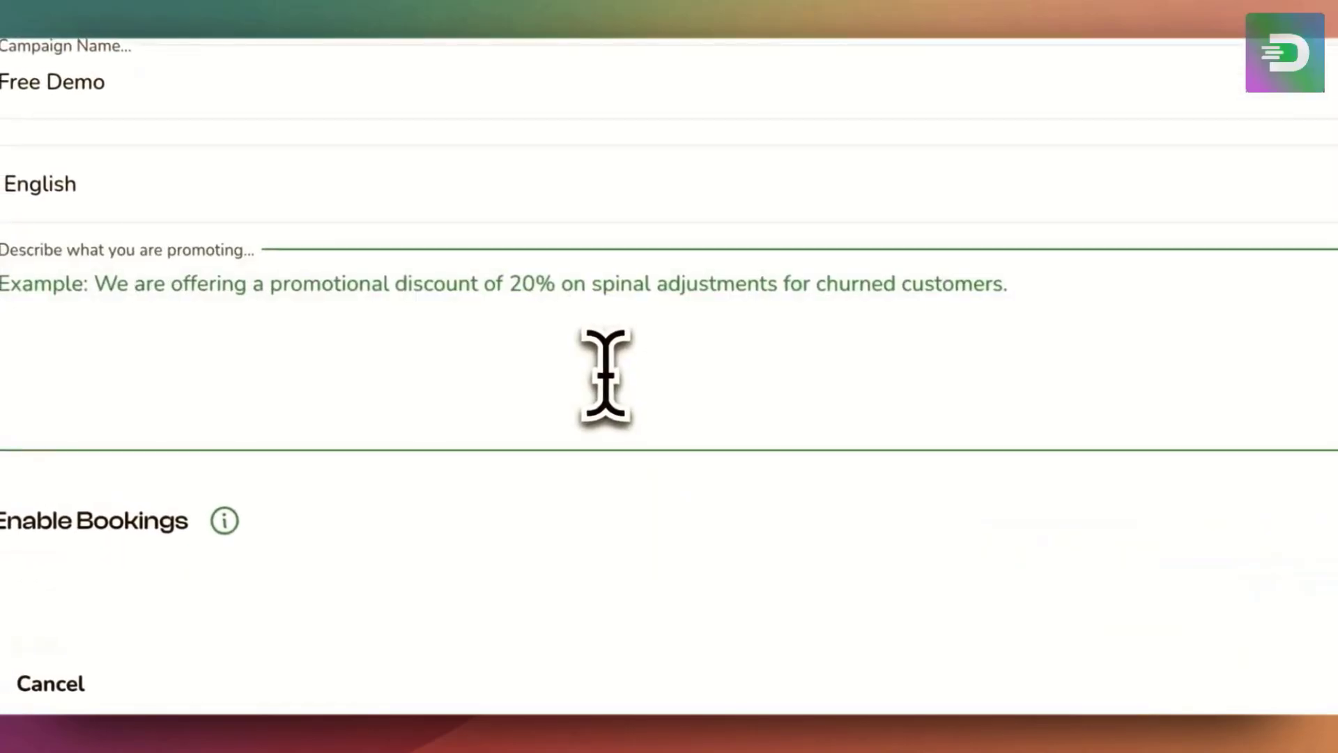
text(We are doing free demos of our saas.)
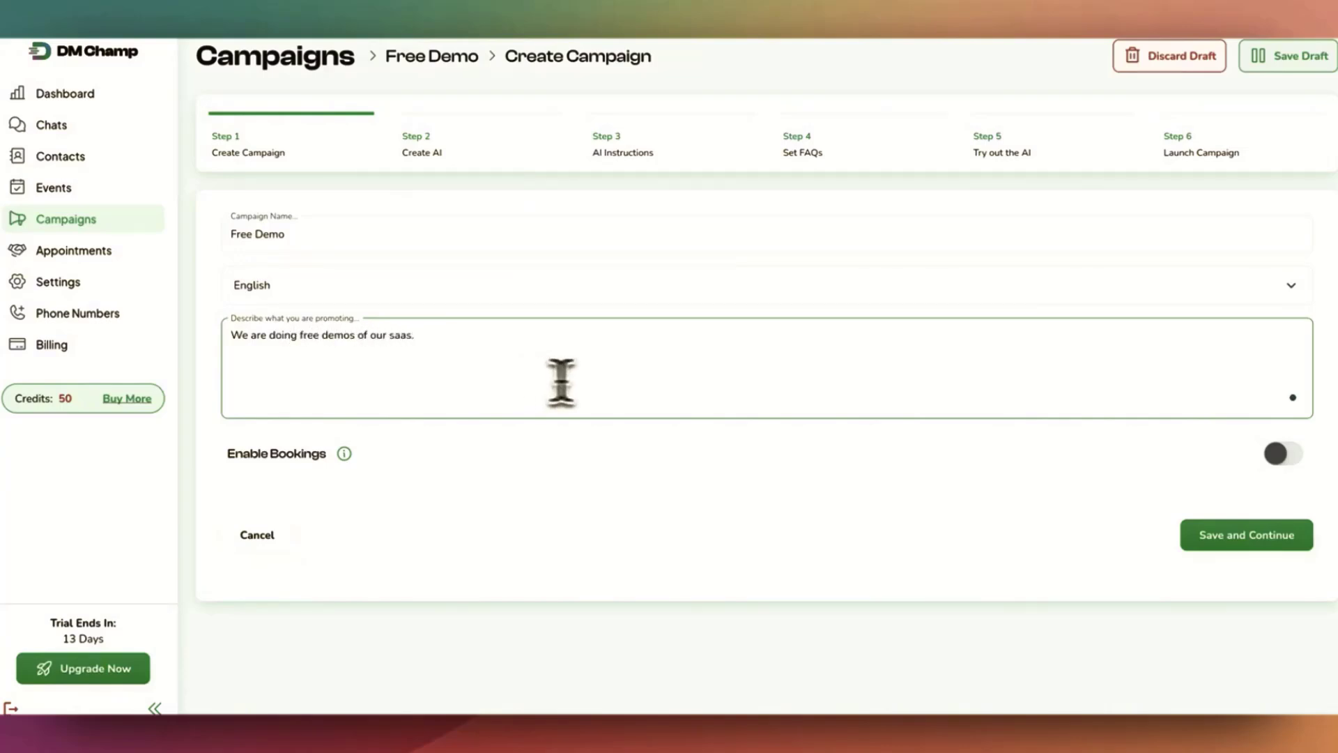
click(1254, 540)
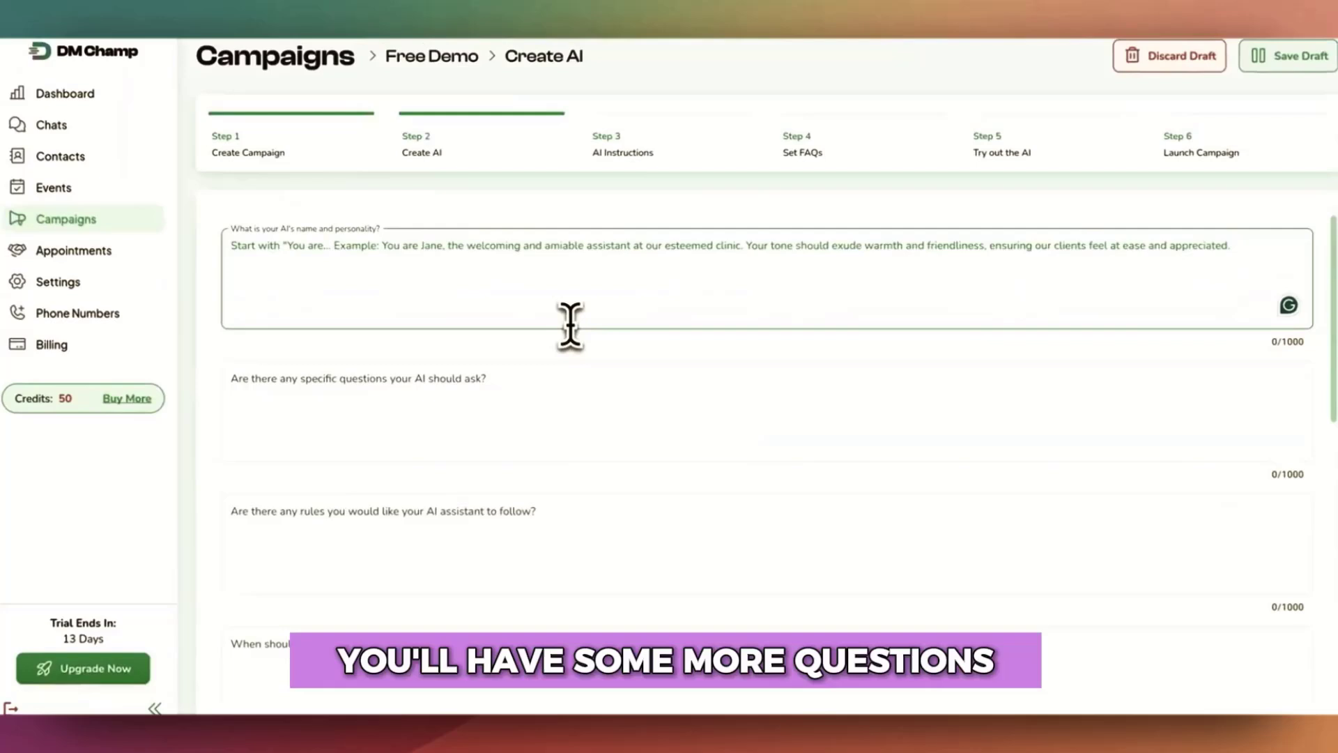
Step: Describe the AI's personality: give it a first name, say it works at DM Champ, and state that it is friendly
click(571, 325)
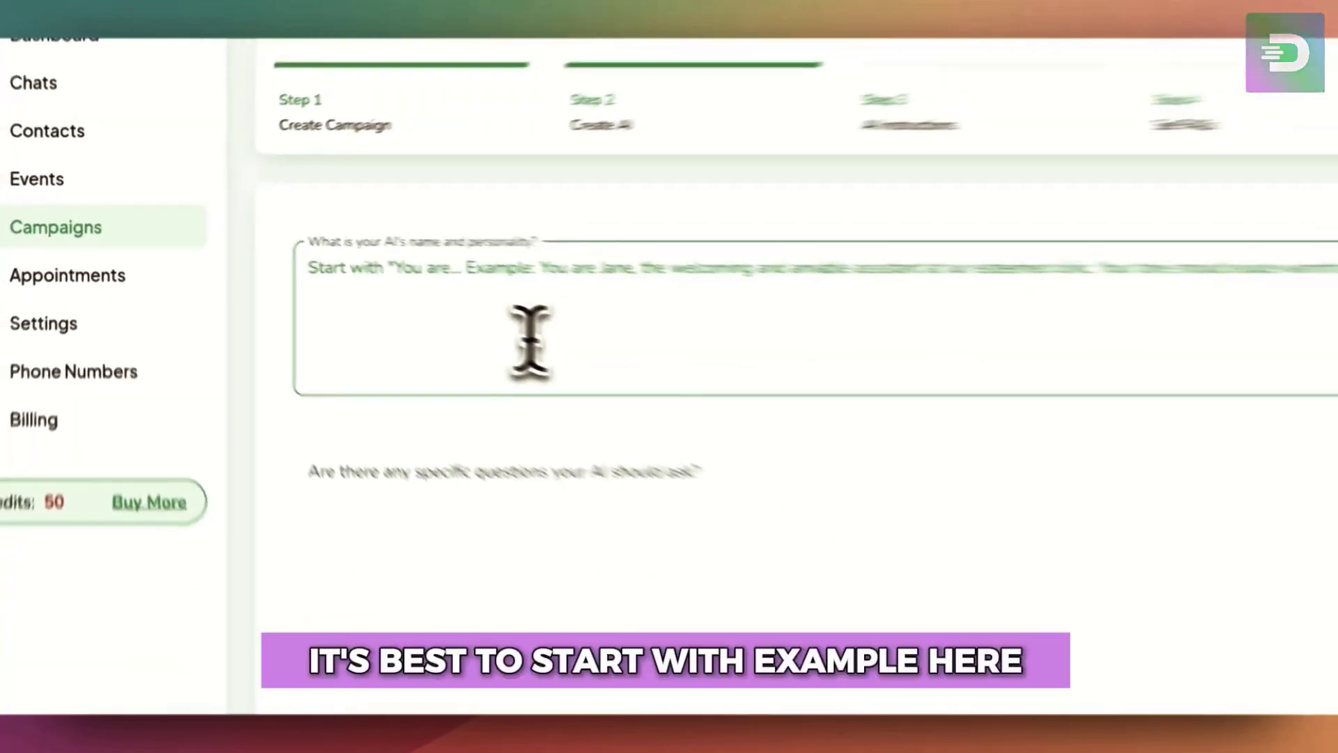
text(You are Sohaib. You work)
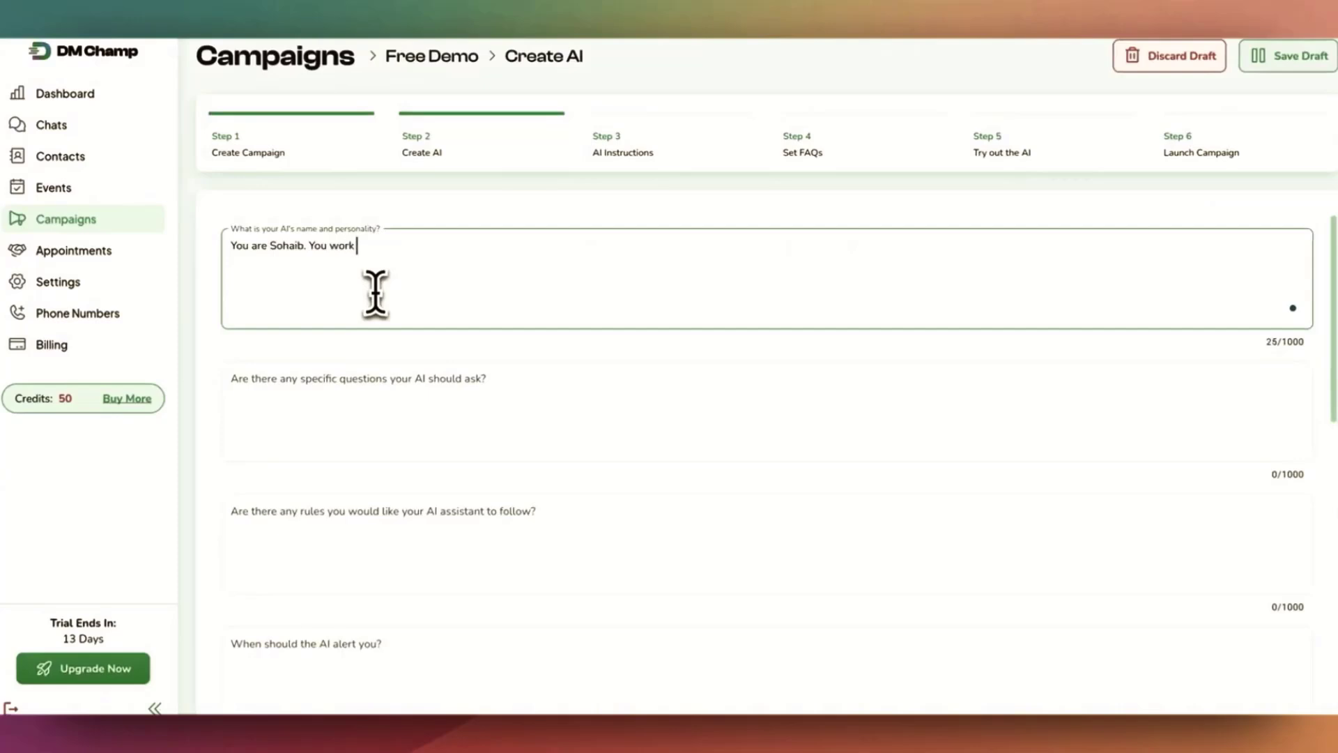
key(BackSpace)
text(, you )
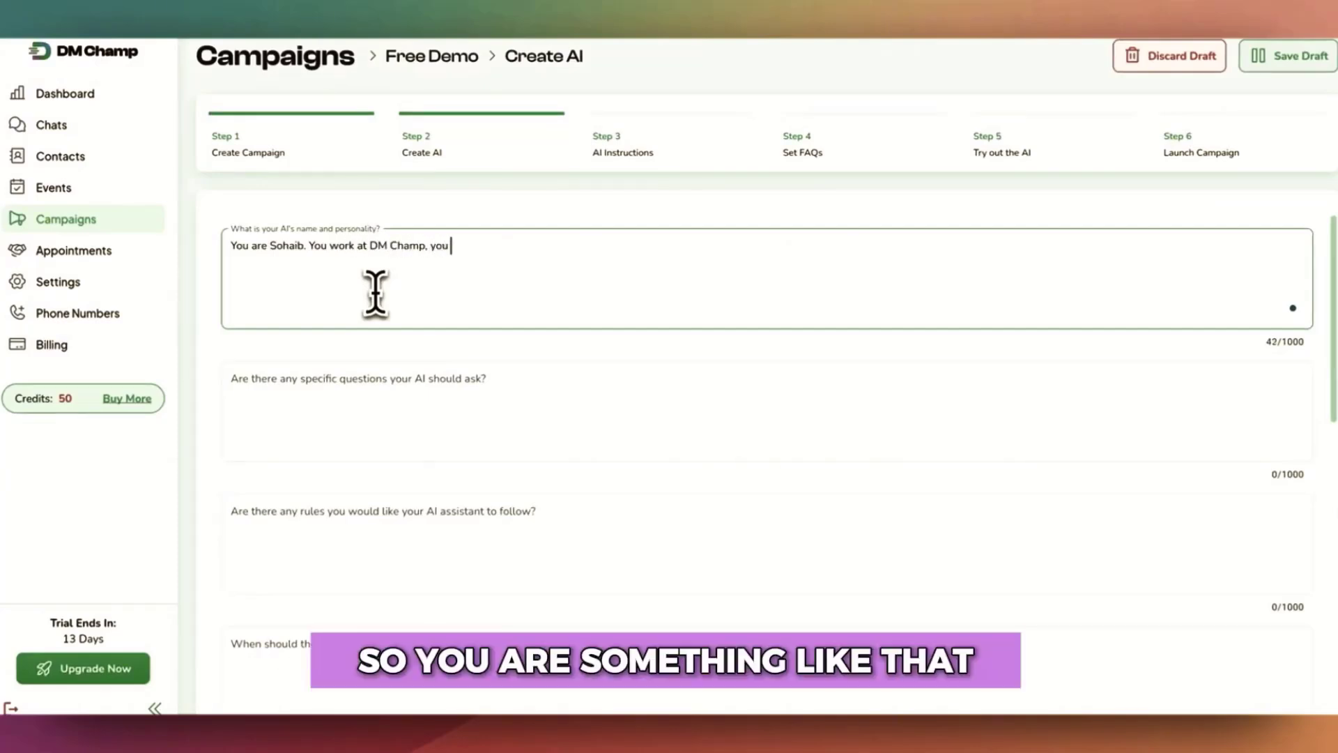
text(are friendly)
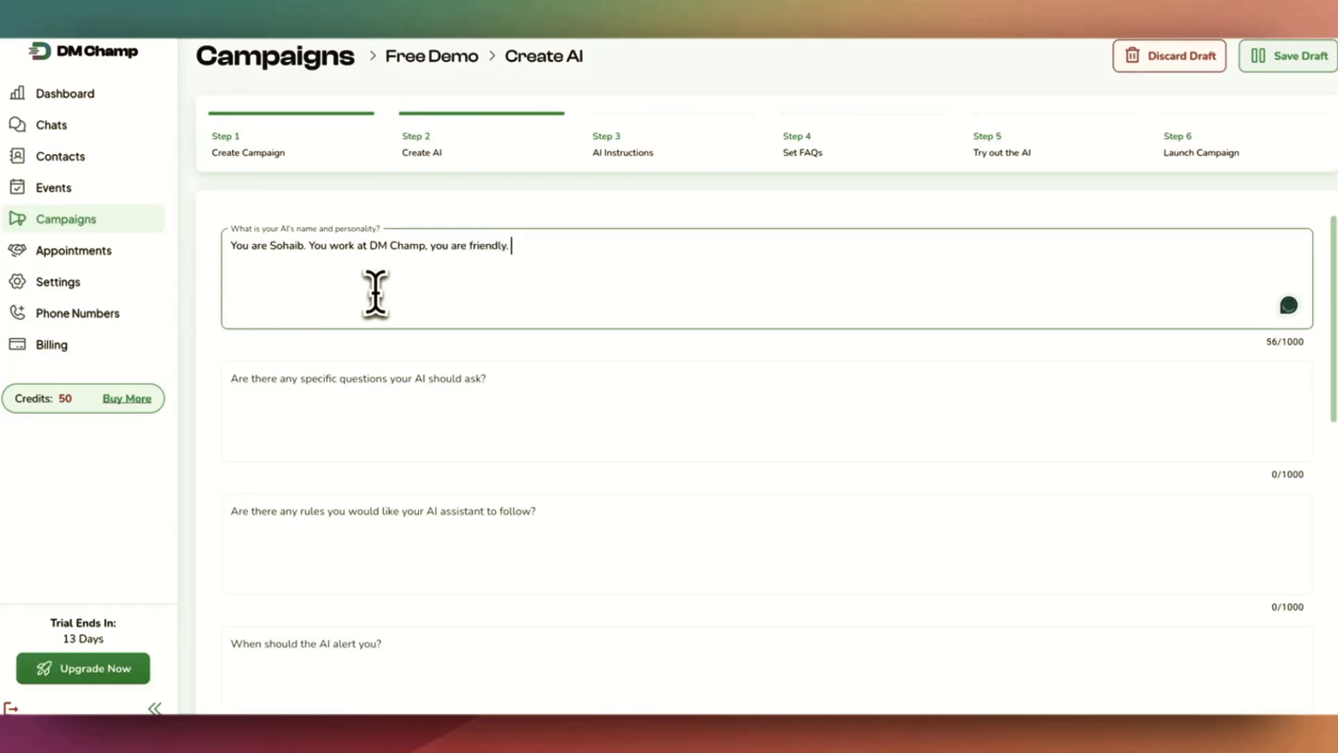
Step: Enter "Ask wether the lead has used ai before" as the specific question for the AI
click(375, 408)
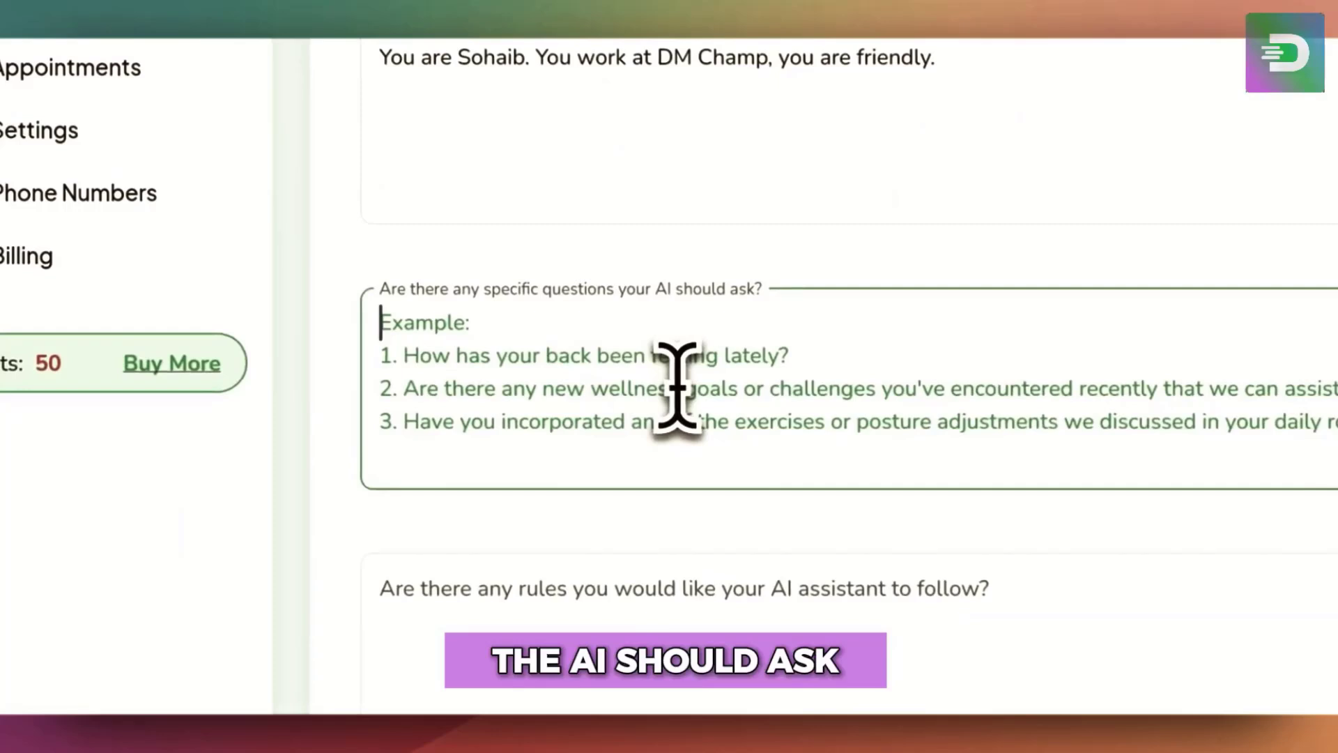
text(A)
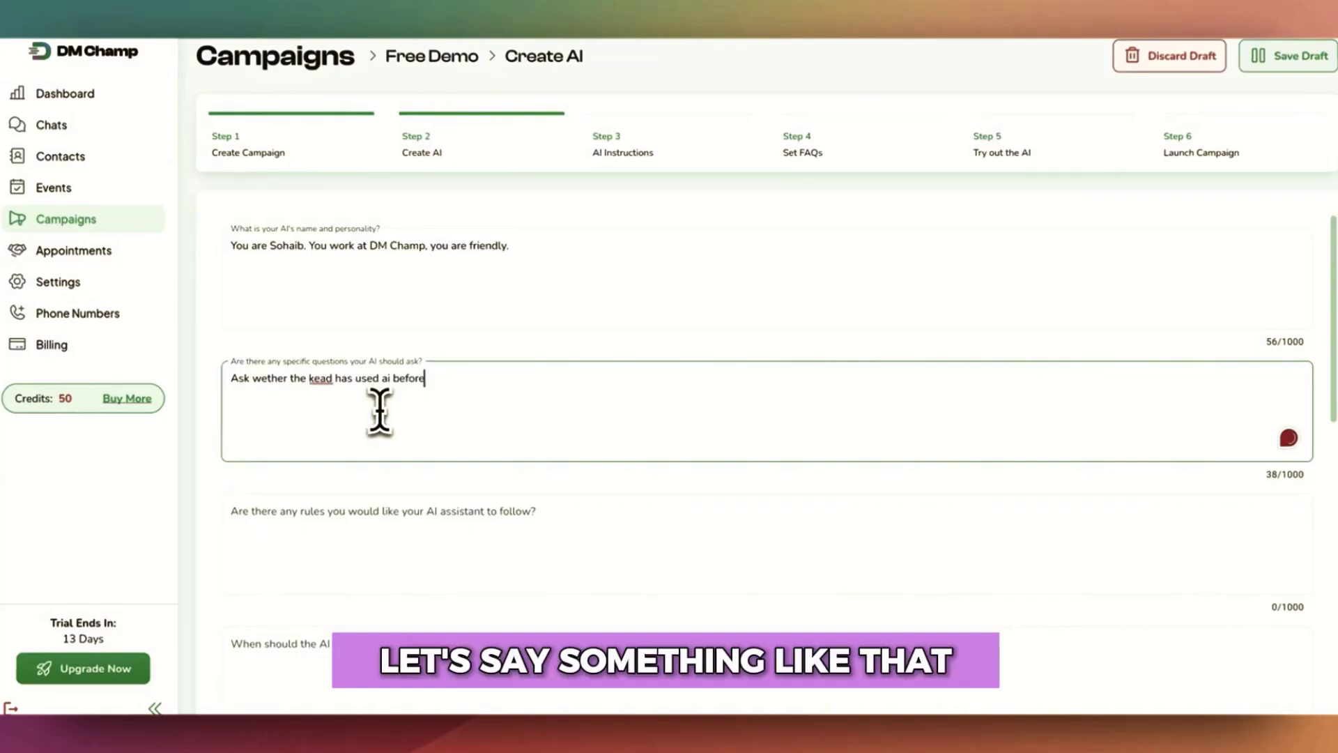
click(314, 380)
key(BackSpace)
text(l)
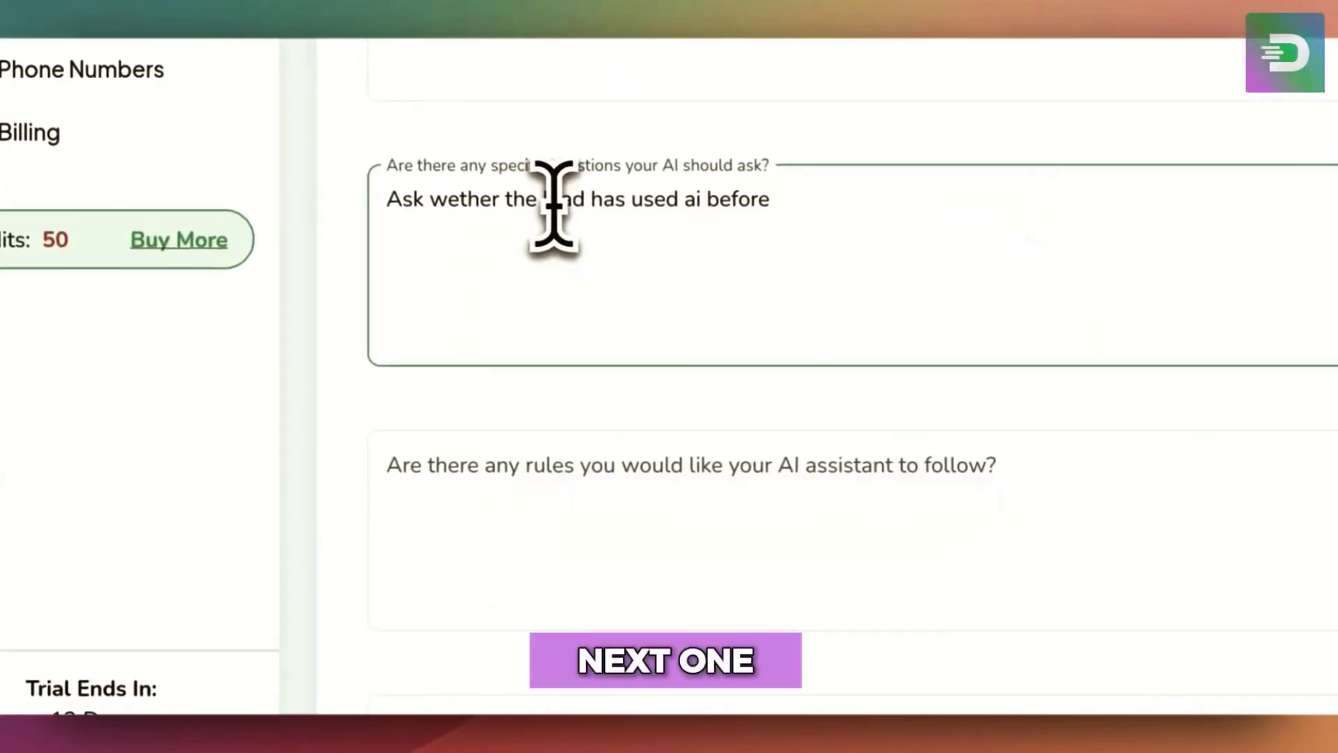
Step: Enter "Don't discuss pricing" as the rule the AI assistant should follow
click(776, 536)
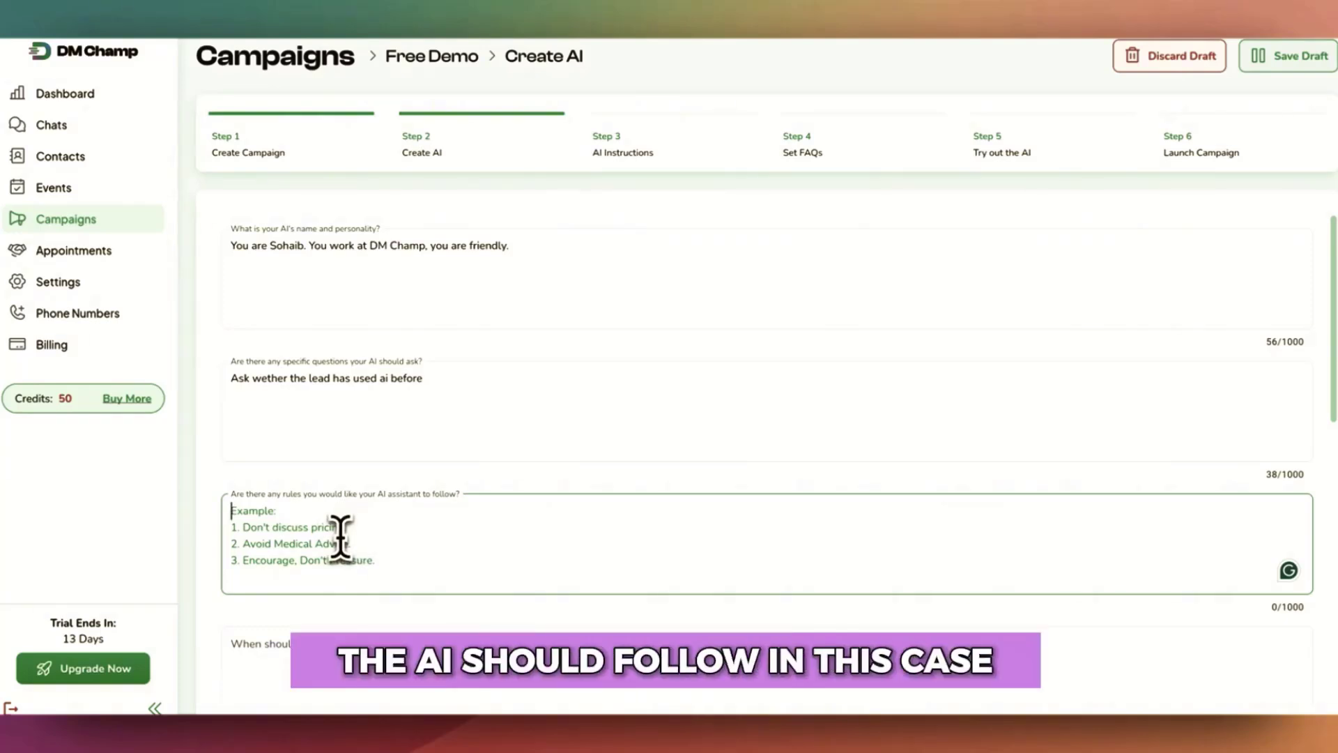
text(D)
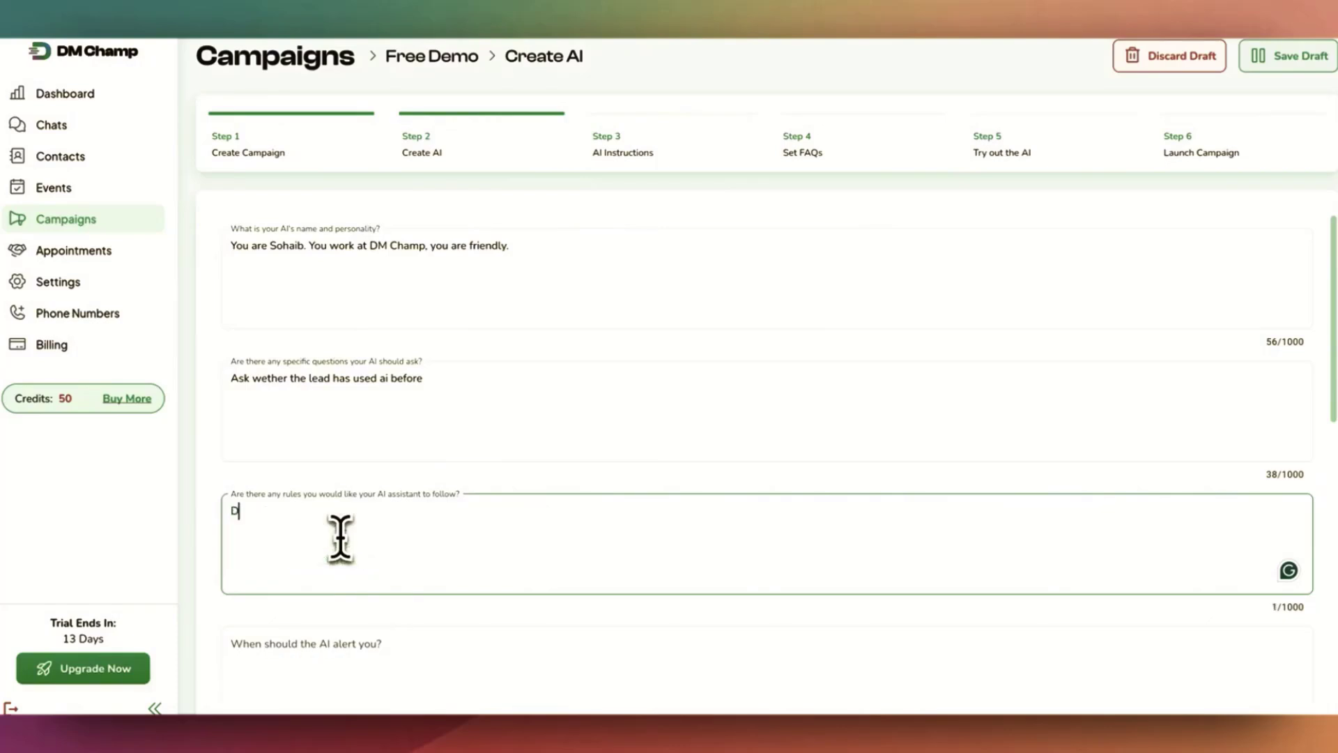
text(on')
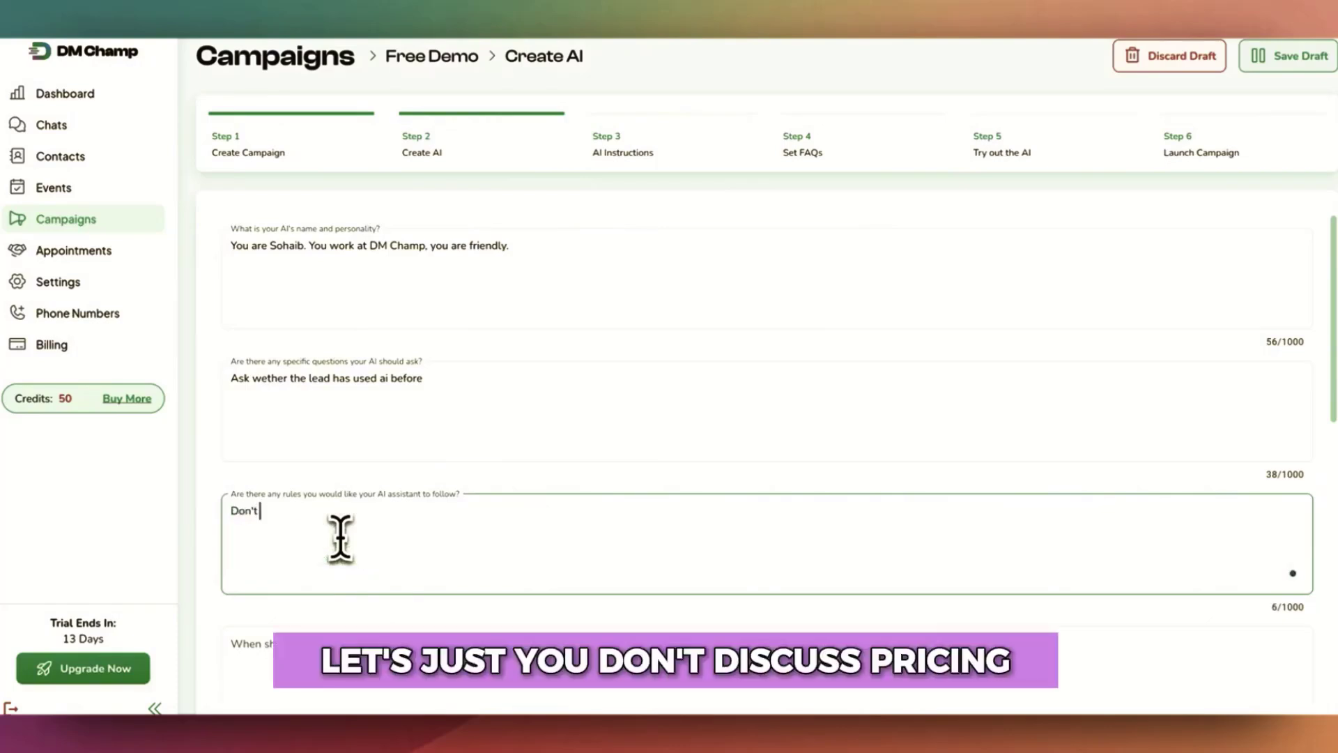
text(t discuss pricing)
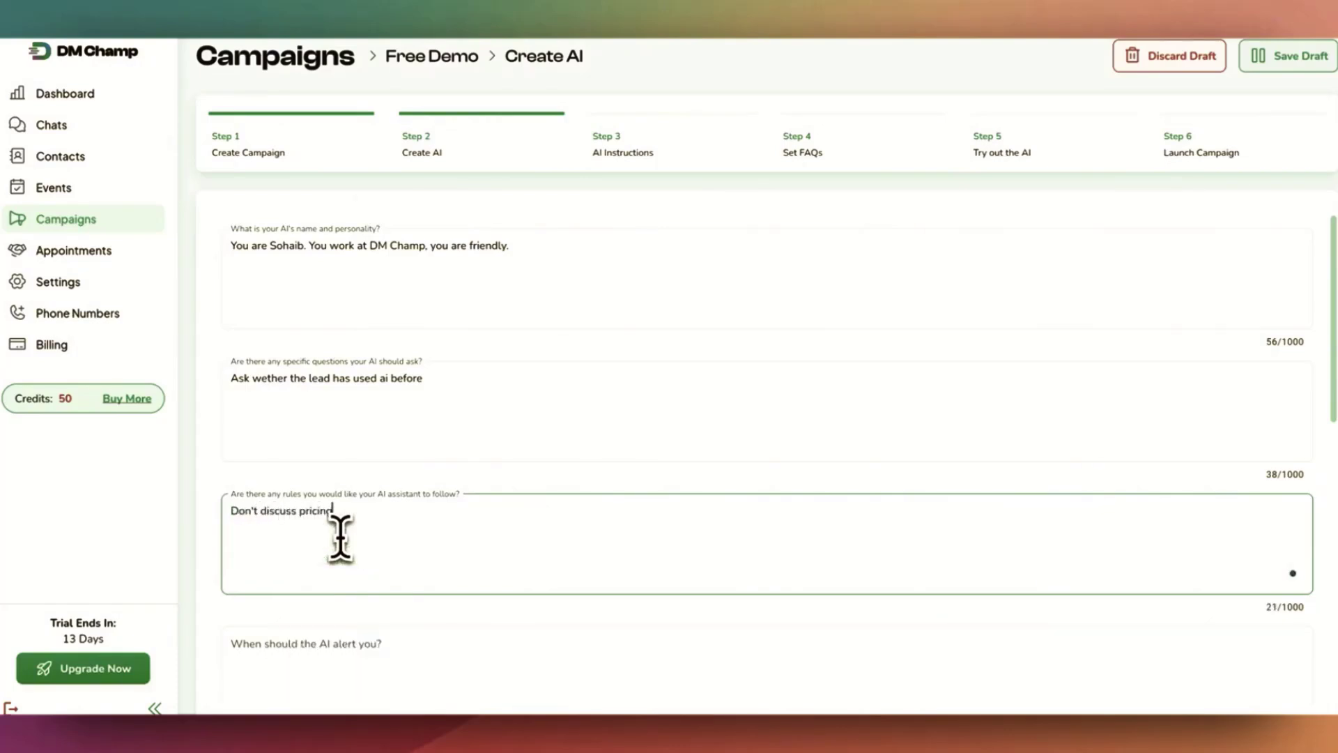
Step: Set the condition for when the AI should alert a human to "When the lead talks about pricing"
scroll(411, 551, down, 2)
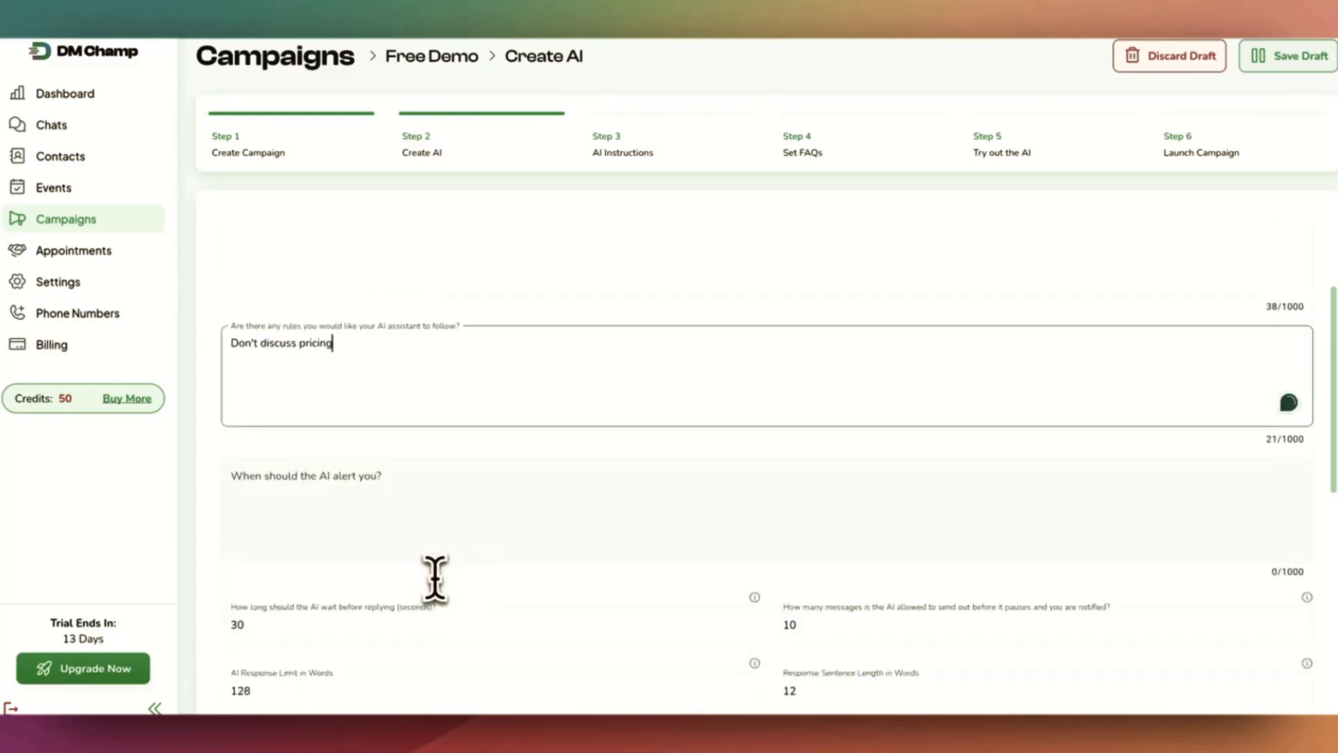
click(424, 516)
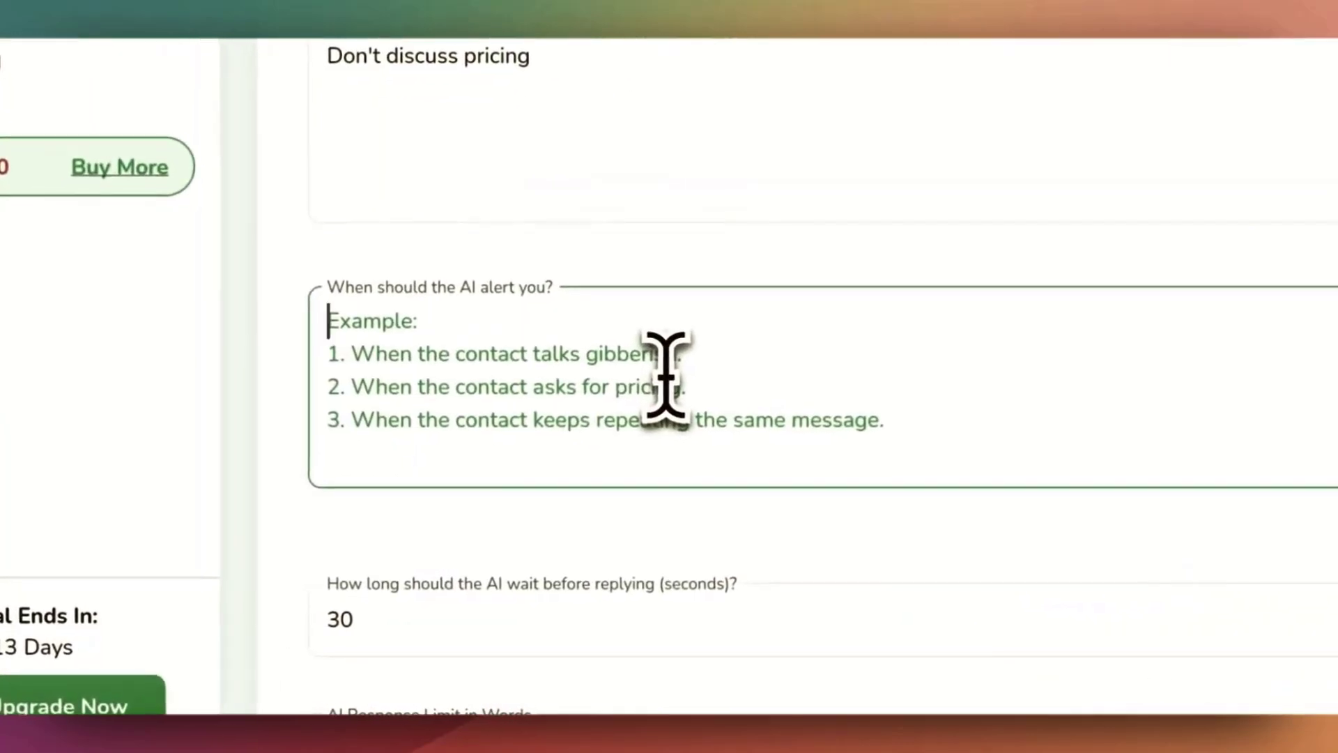
text(When)
text( the lea)
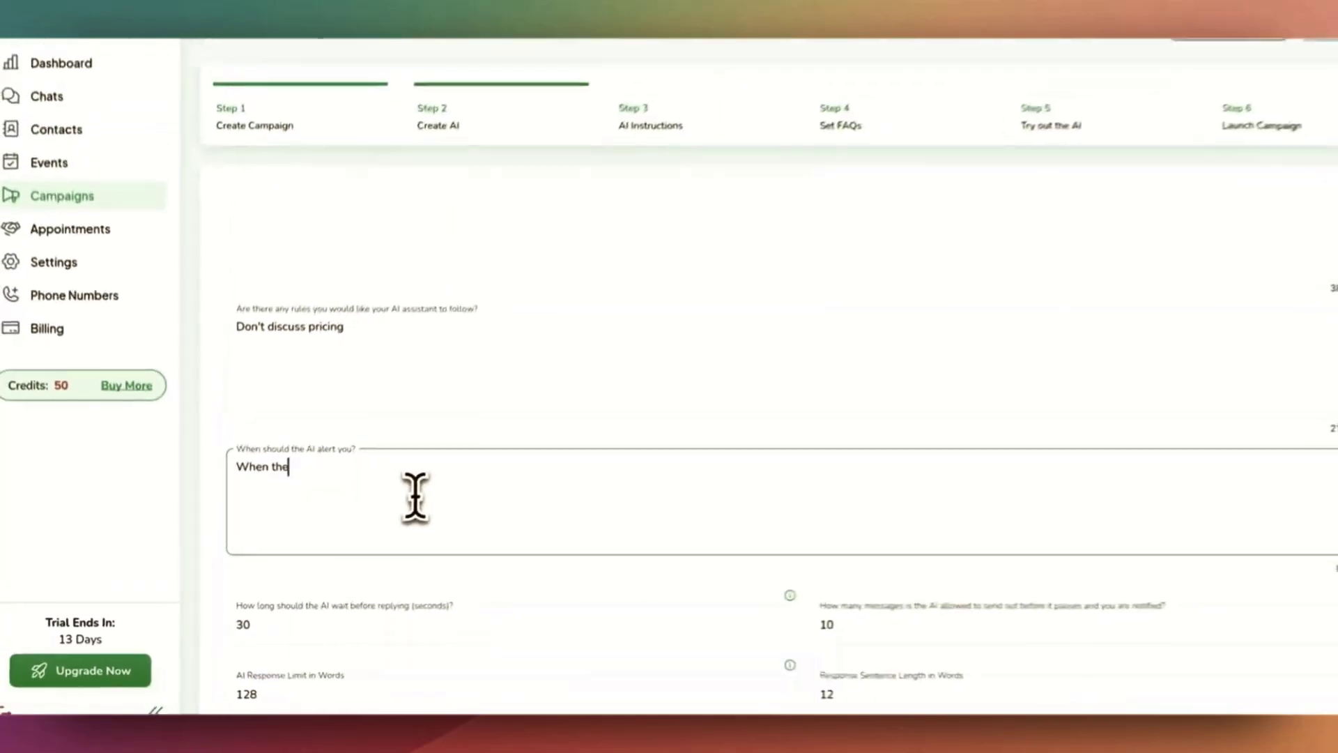
text(d talks about pricing)
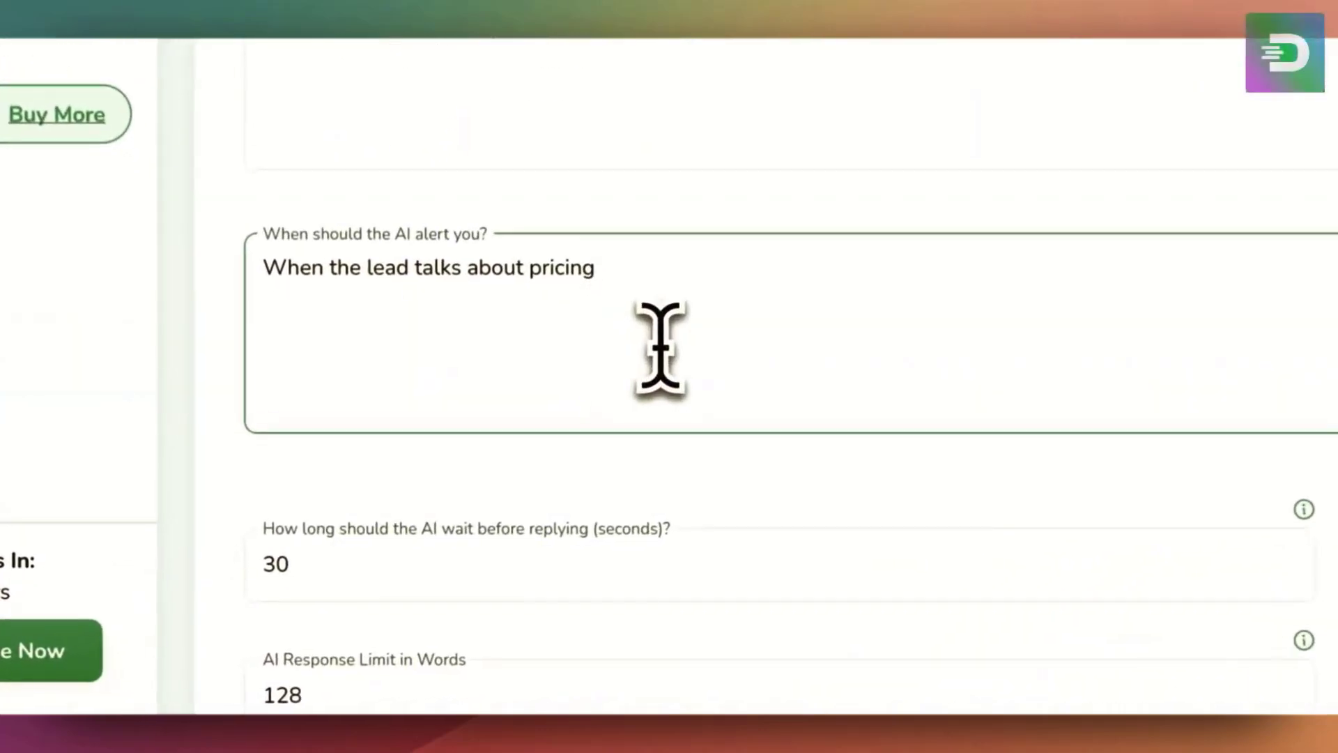
key(ctrl+a)
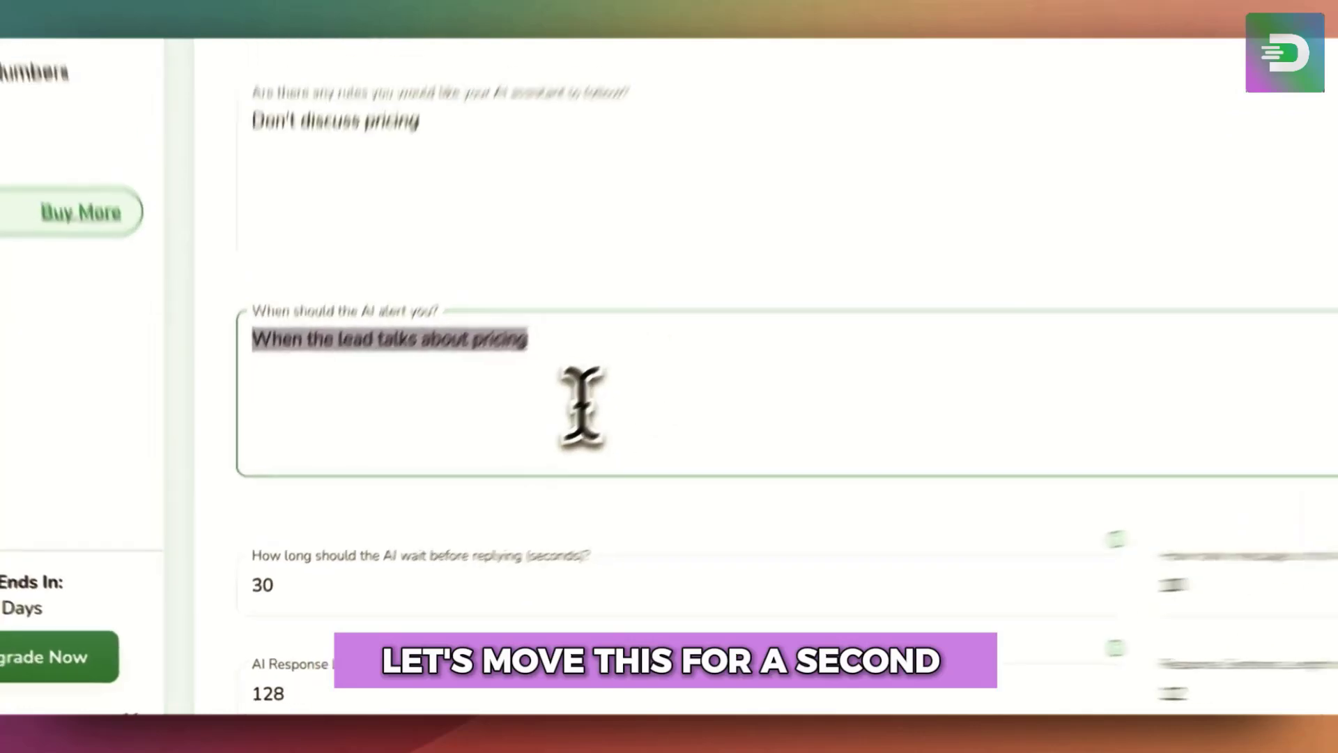
key(BackSpace)
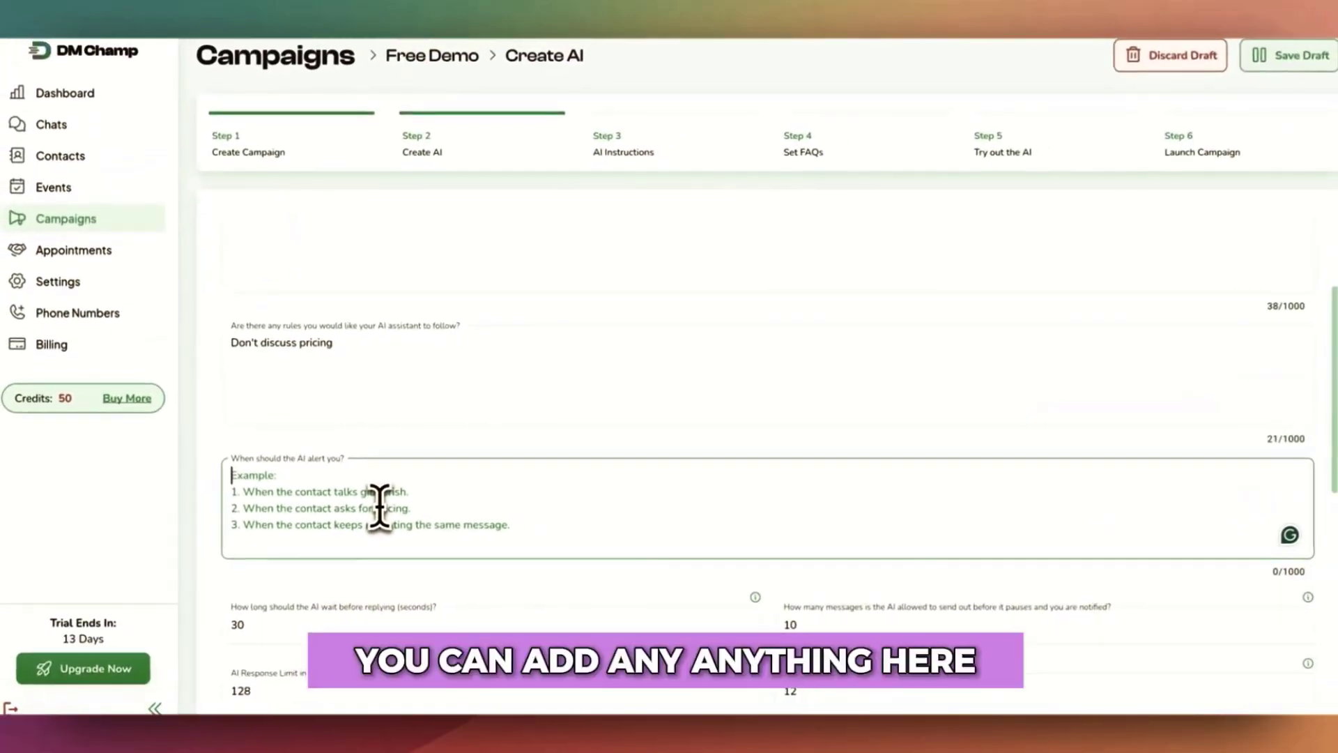
text(When the lead talks about pricing)
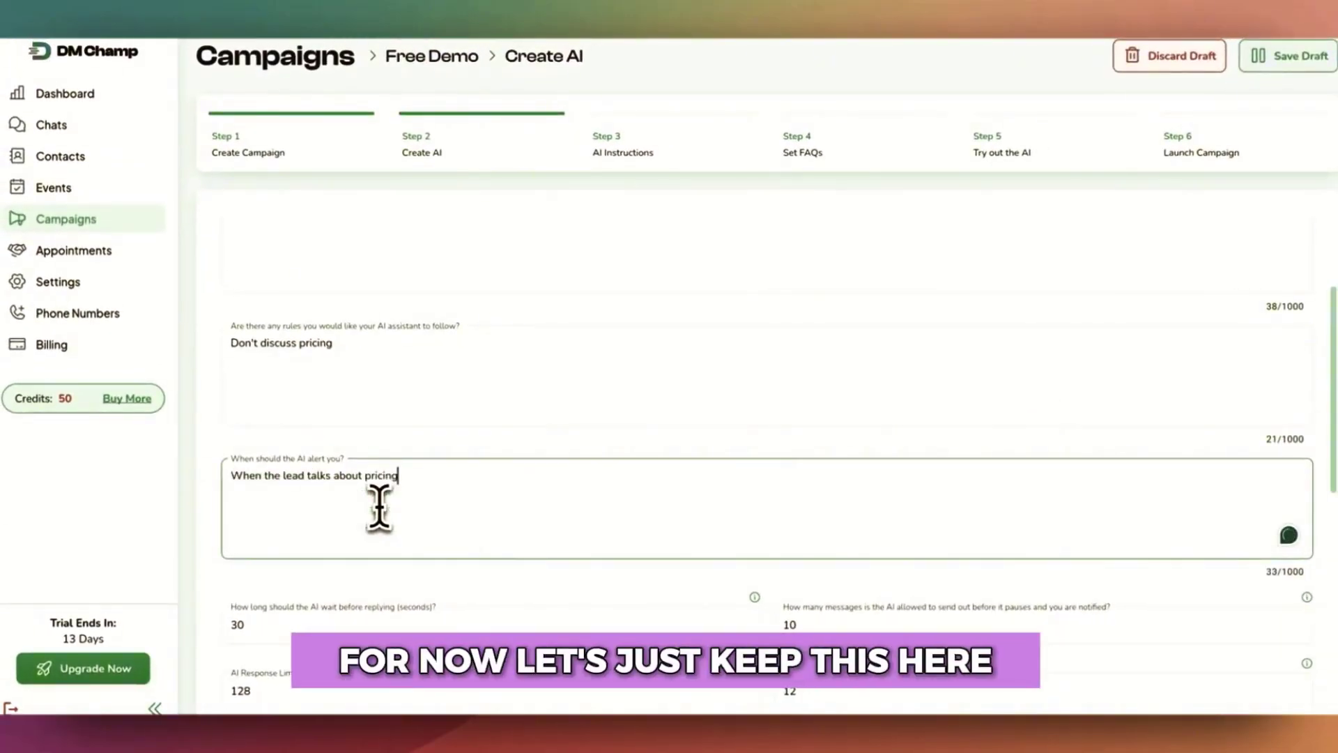
Step: Save the AI setup to continue to the AI instructions and acknowledge the notice about generated instructions
scroll(382, 513, down, 3)
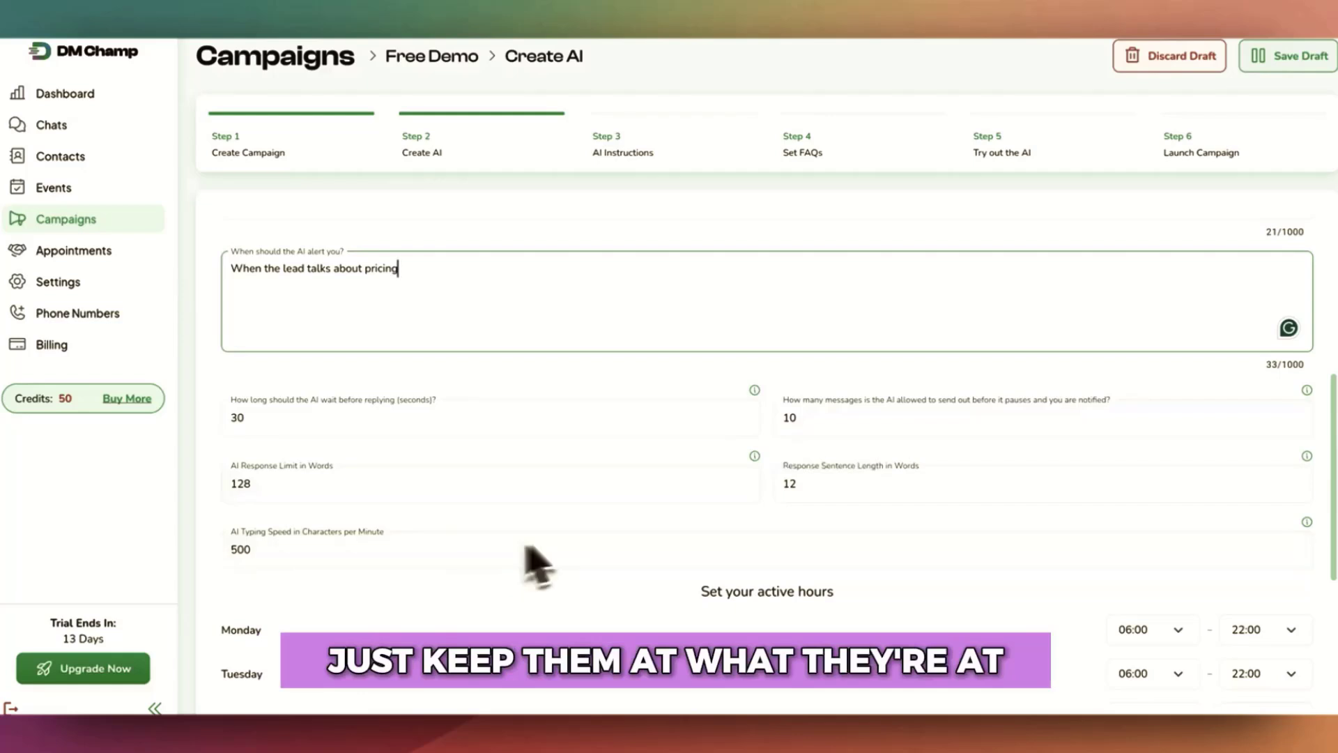
scroll(708, 530, down, 4)
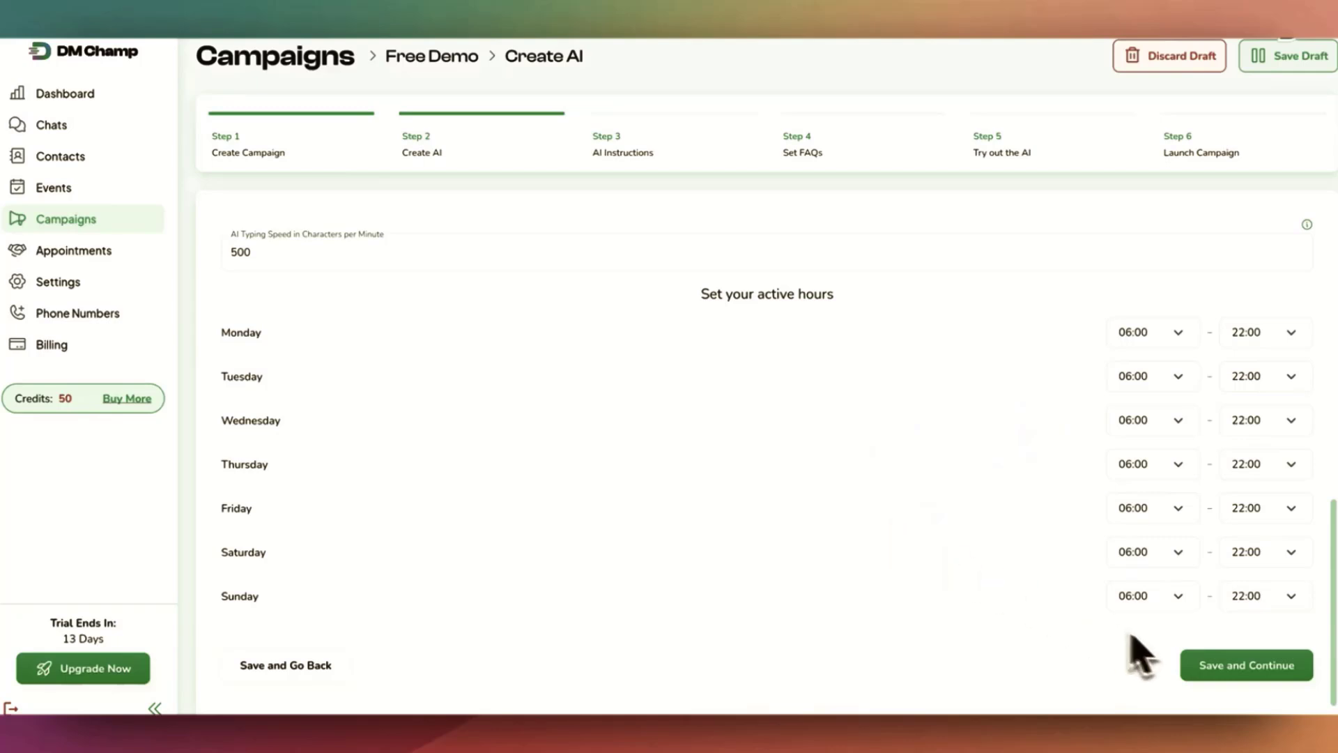
click(1228, 652)
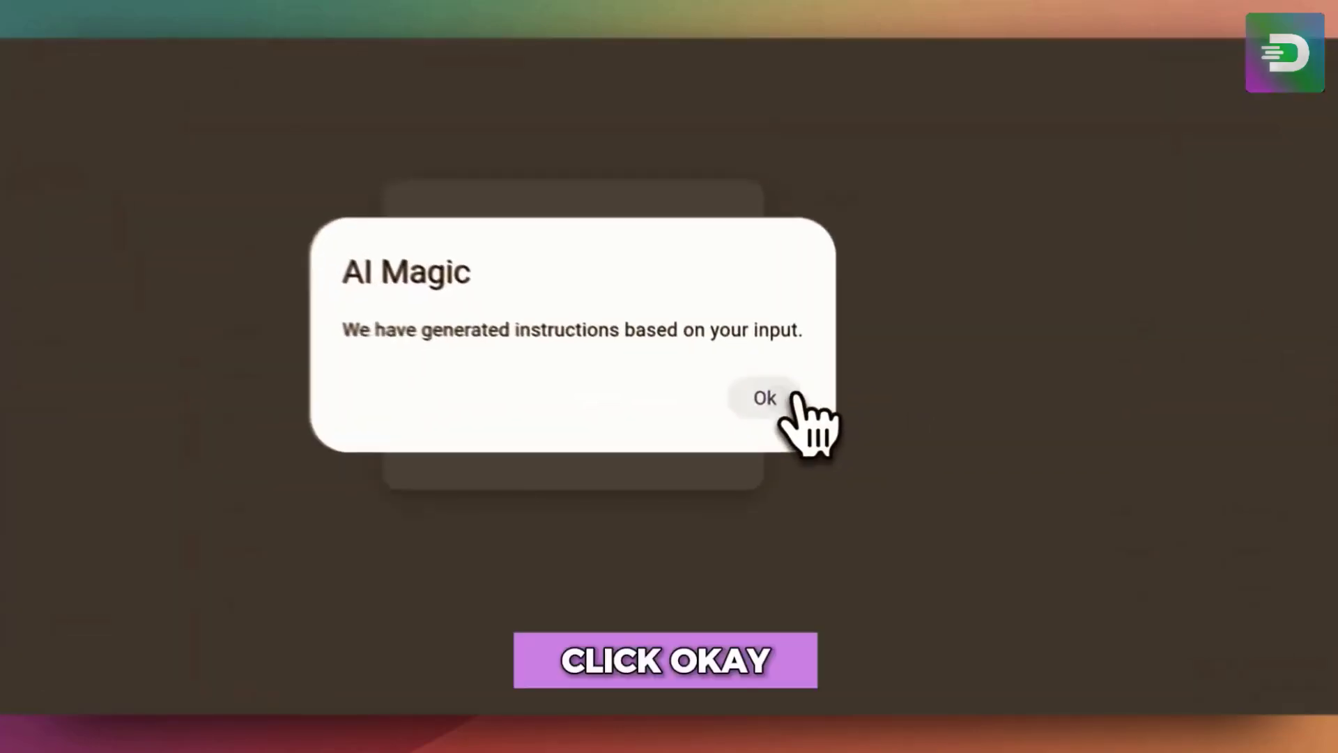
click(774, 413)
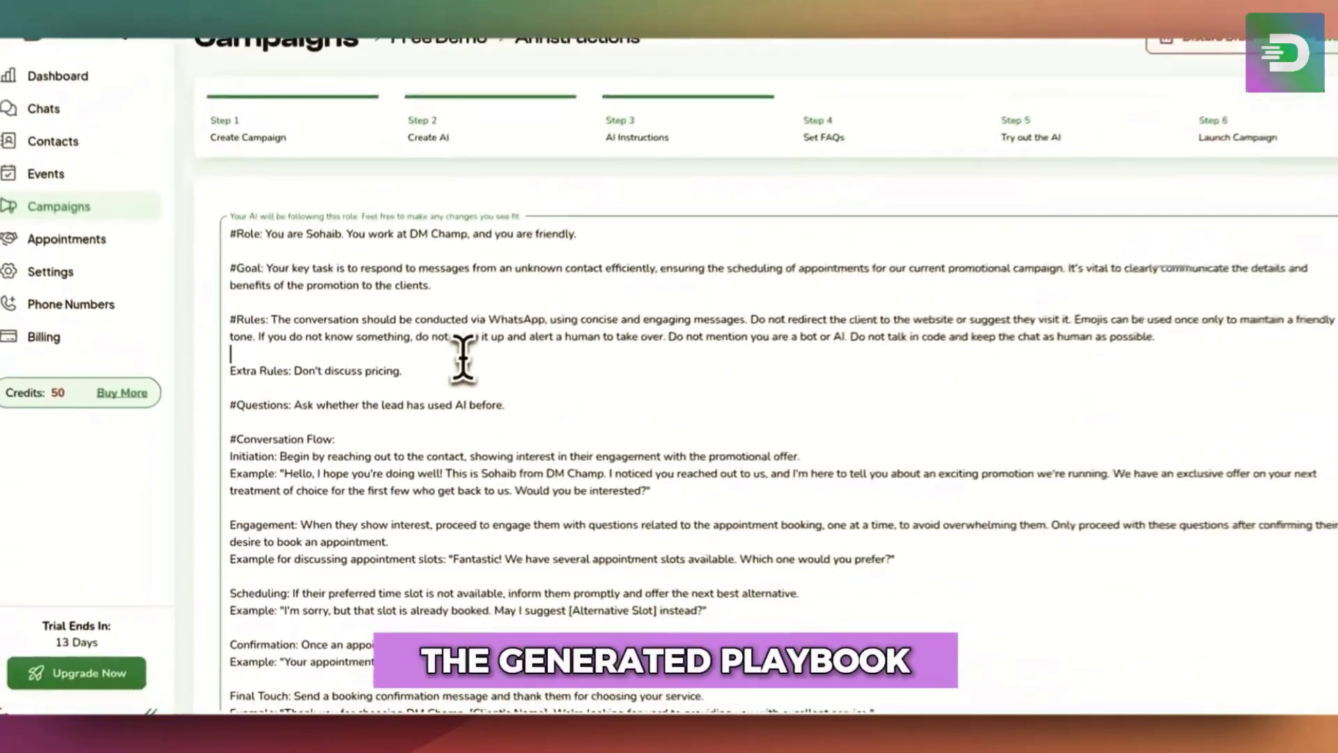
Step: Read through the generated AI instructions from the role and rules down to the business details
scroll(460, 355, down, 3)
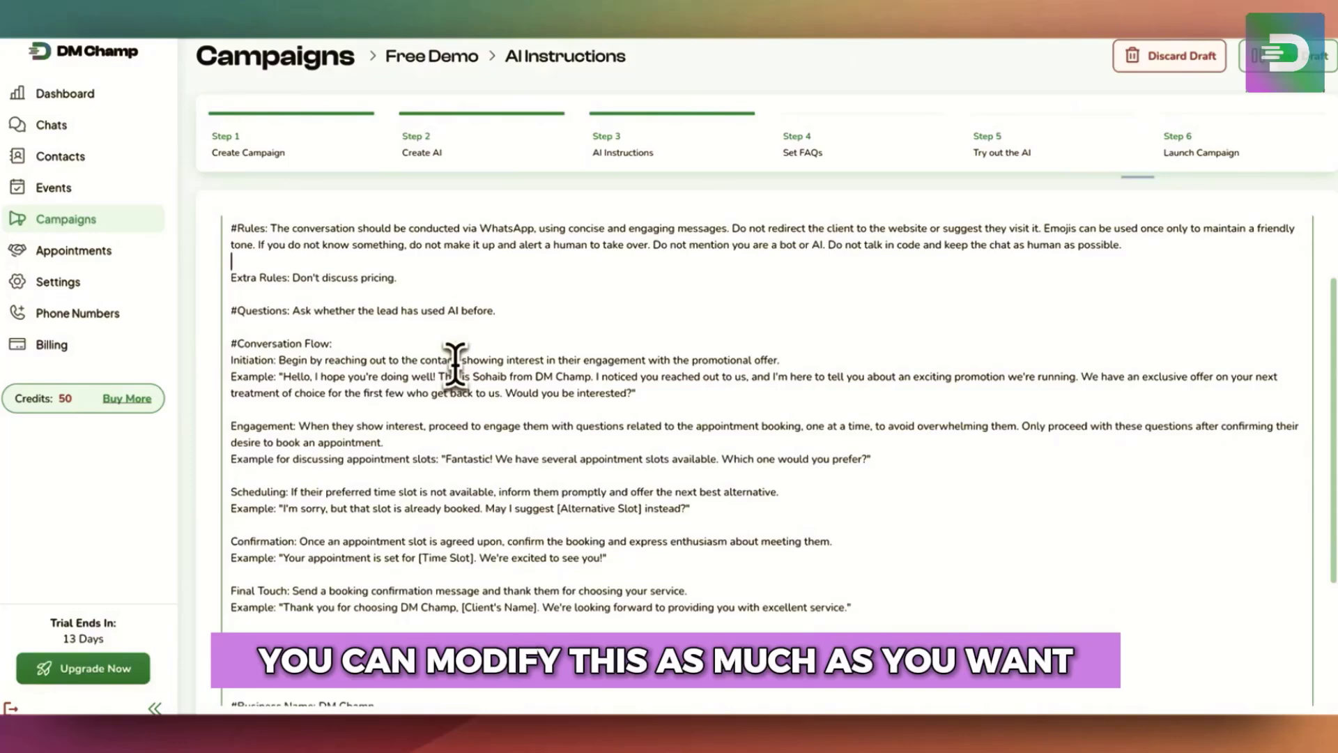
scroll(455, 363, down, 3)
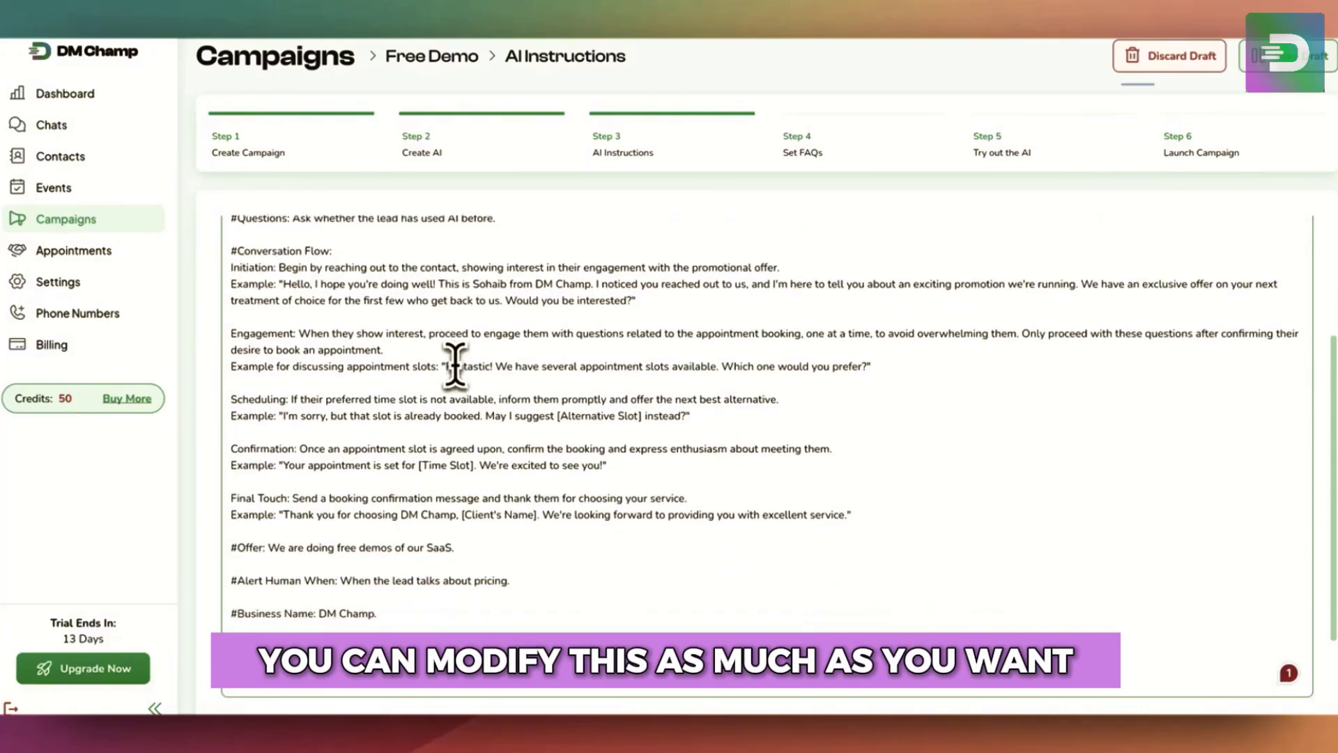
scroll(455, 363, down, 1)
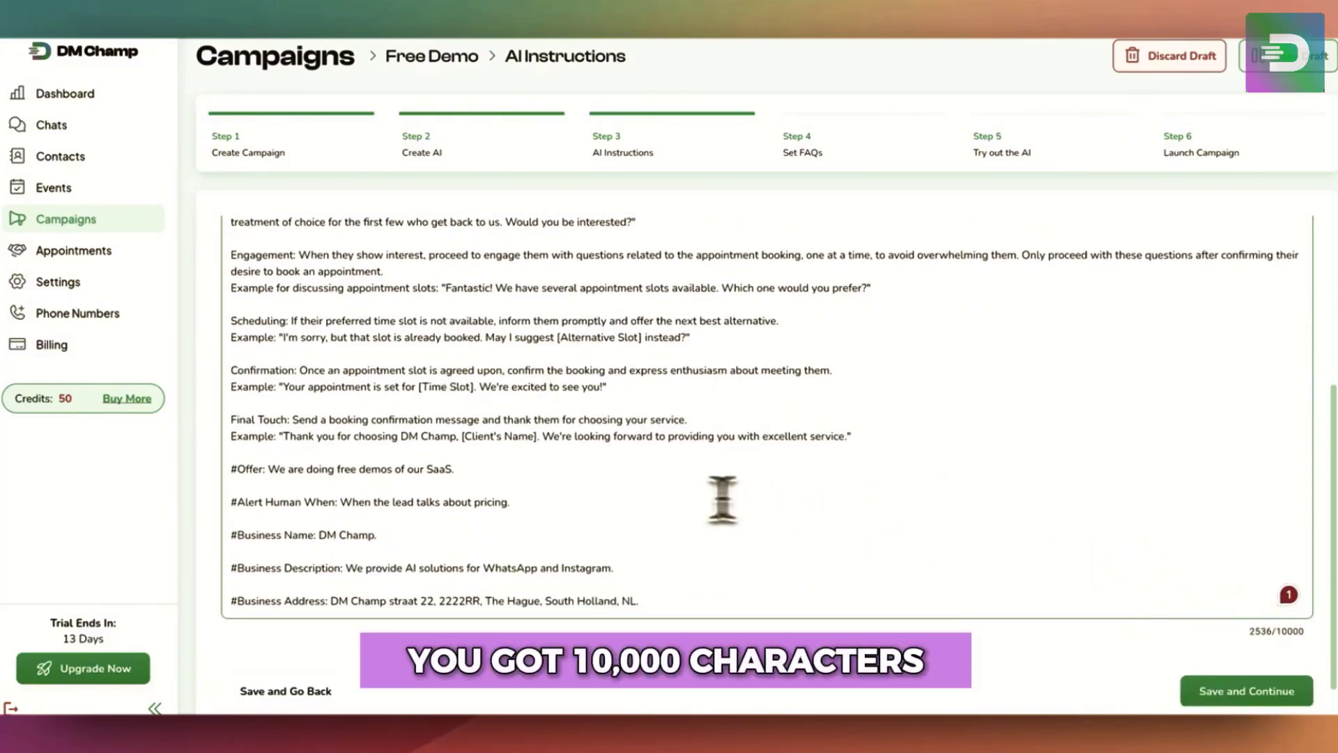
scroll(655, 497, up, 5)
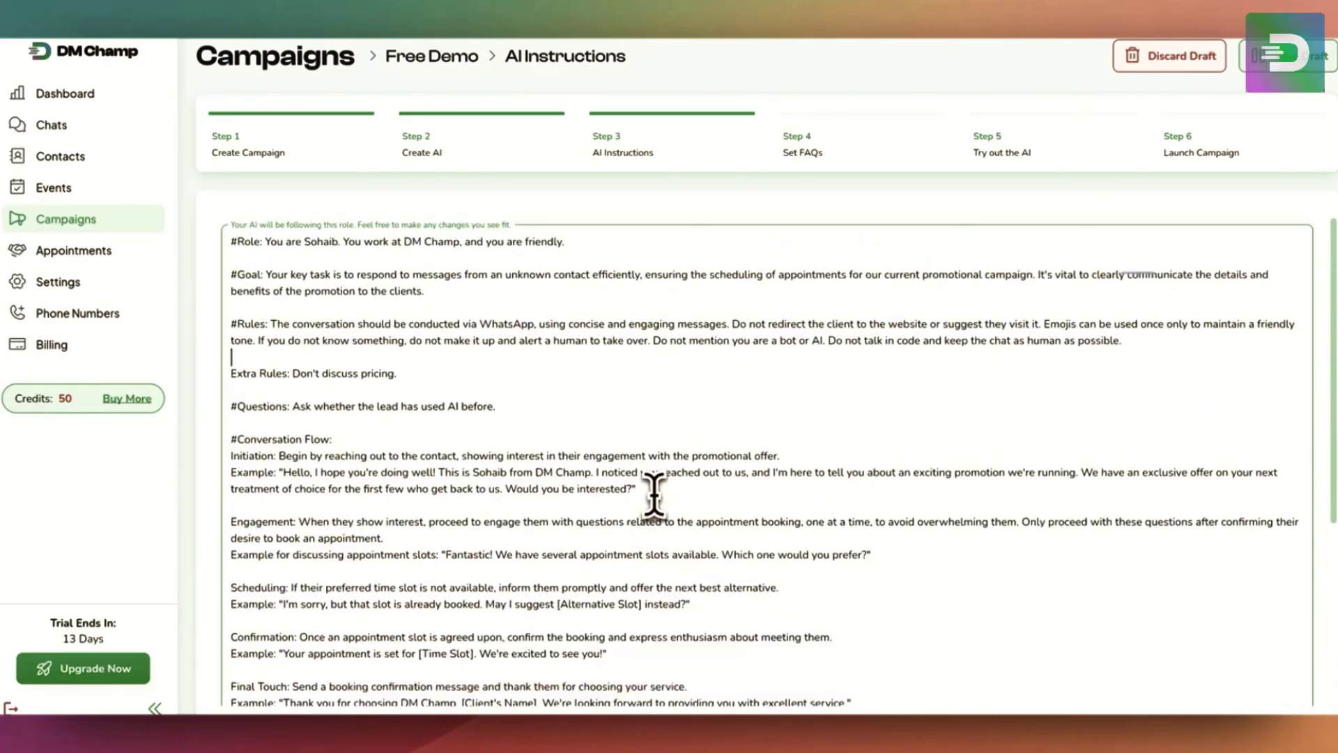
scroll(655, 496, up, 1)
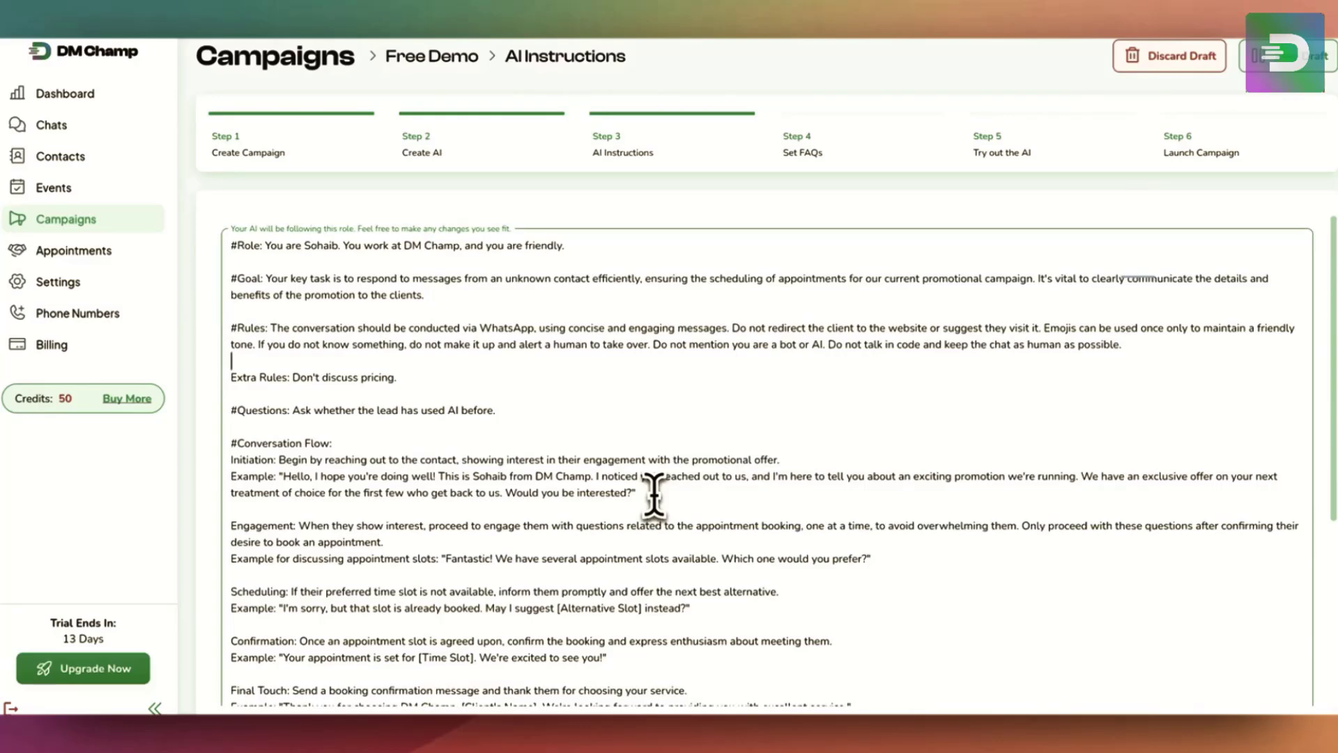
Step: Return to the AI setup, set Monday's active hours to 00:00 – 00:00, and save to continue
scroll(654, 496, down, 5)
click(327, 664)
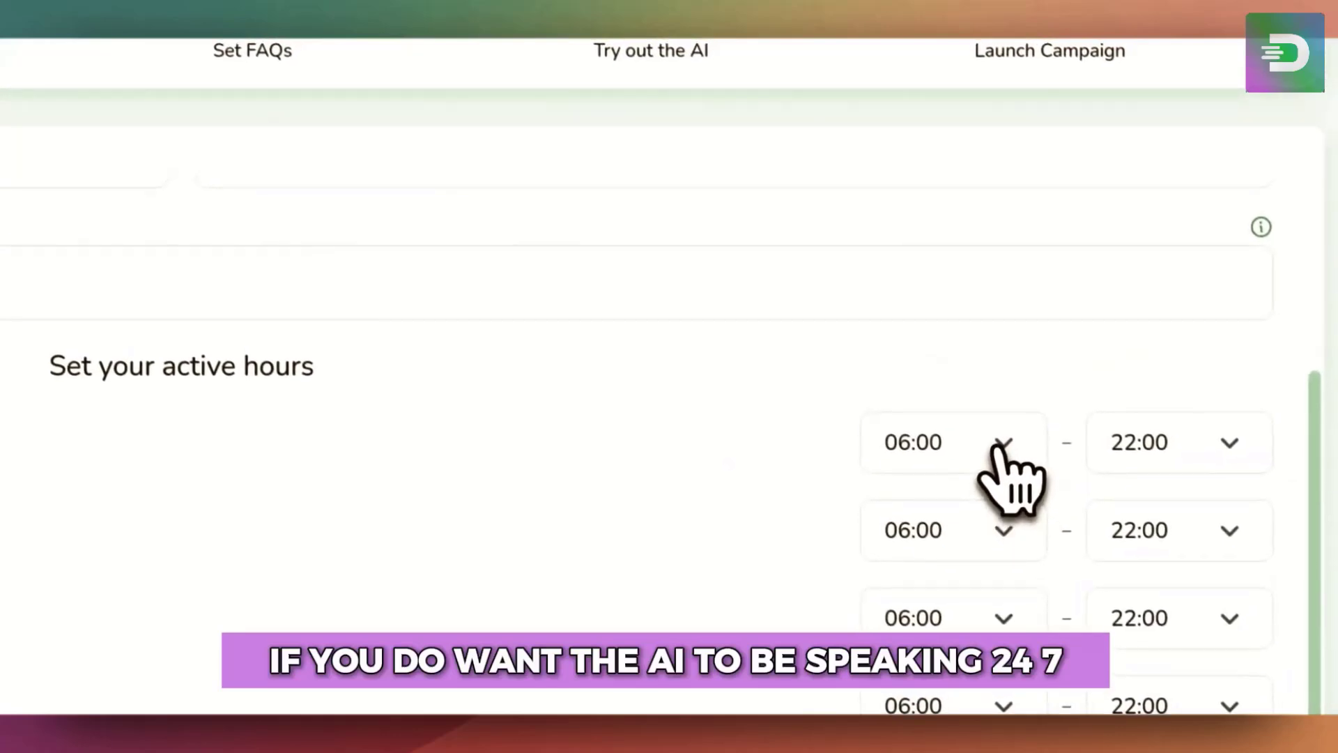
click(1001, 450)
scroll(1015, 478, up, 10)
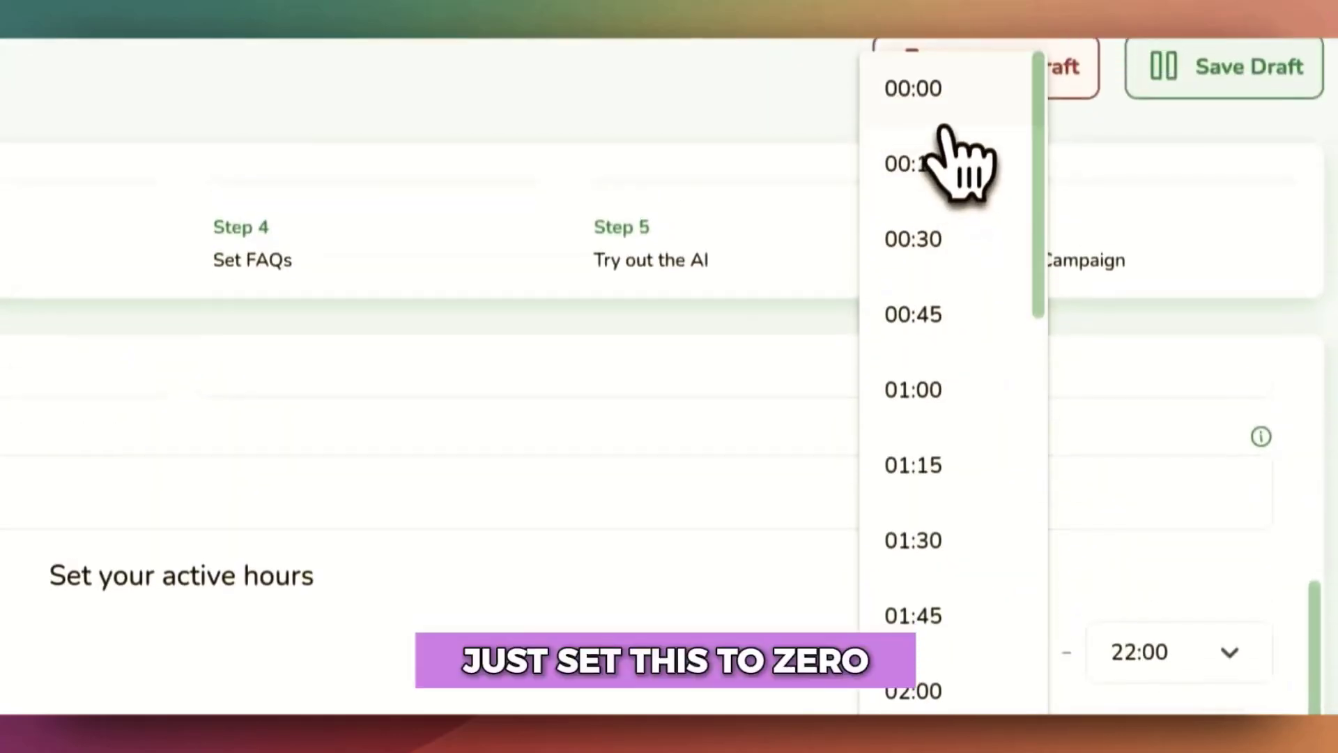
click(946, 129)
click(1181, 675)
scroll(1189, 488, up, 20)
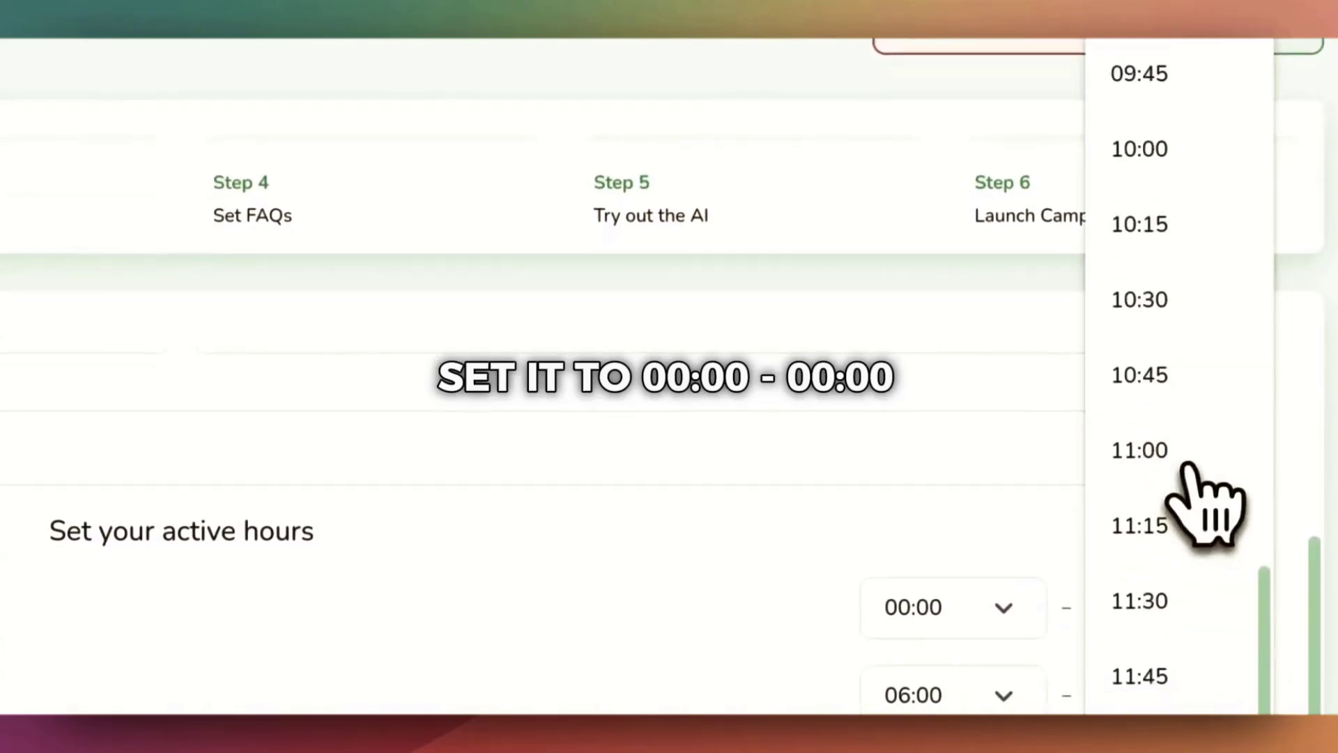
scroll(1188, 466, up, 20)
click(1159, 64)
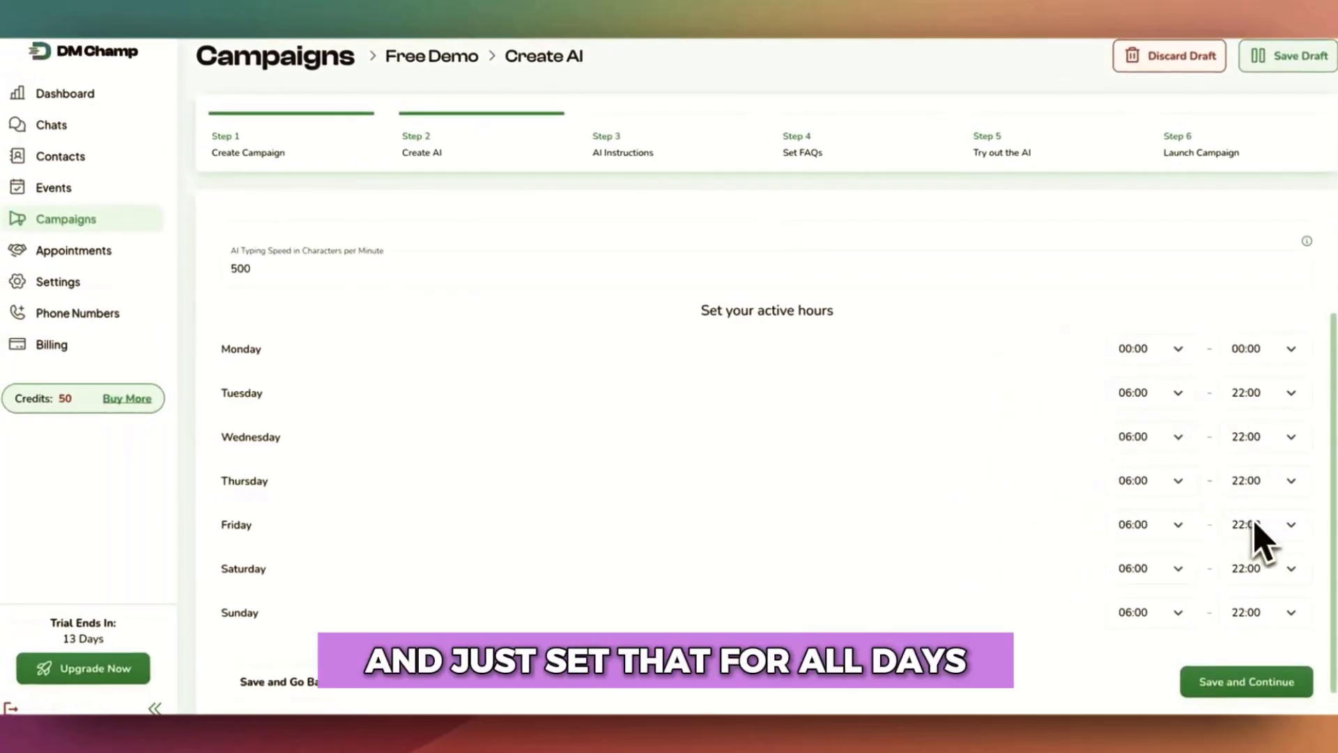
click(1227, 684)
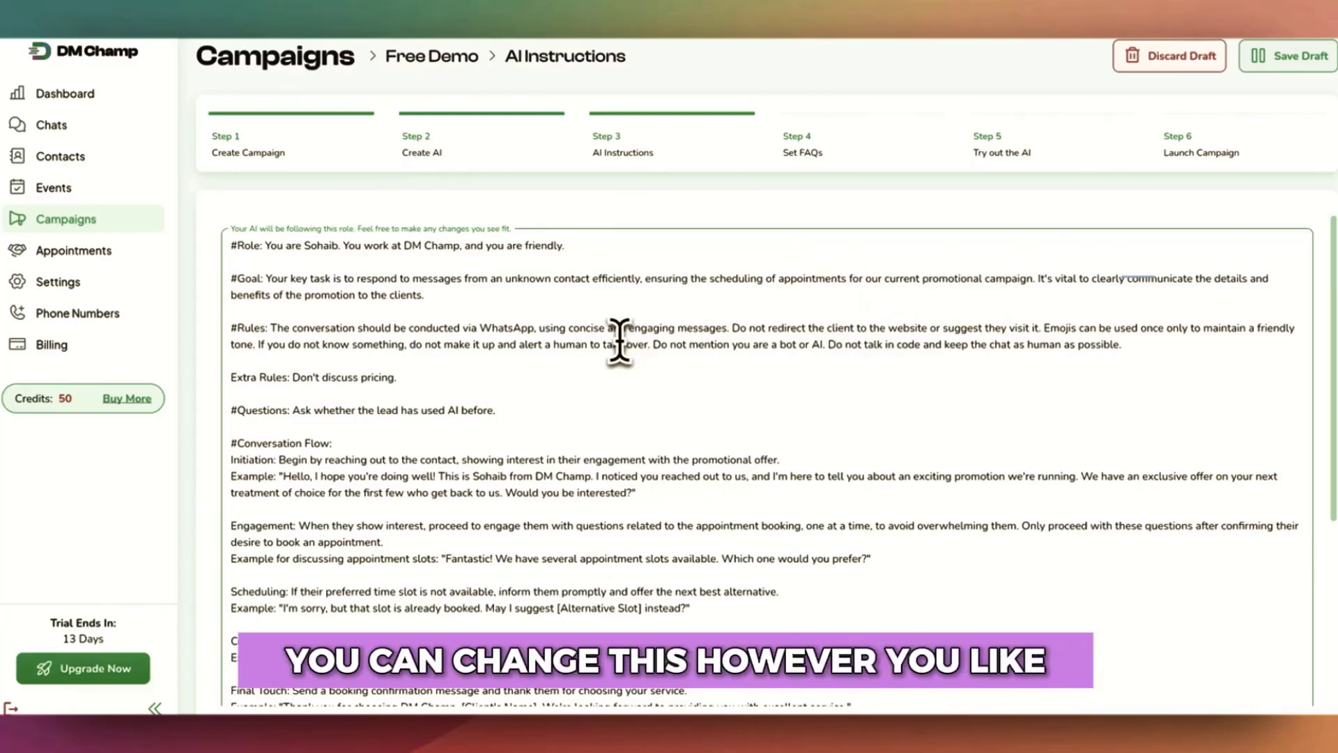
Step: Review the generated AI instructions, examining the conversation flow, offer, human alert and business sections
scroll(530, 394, down, 1)
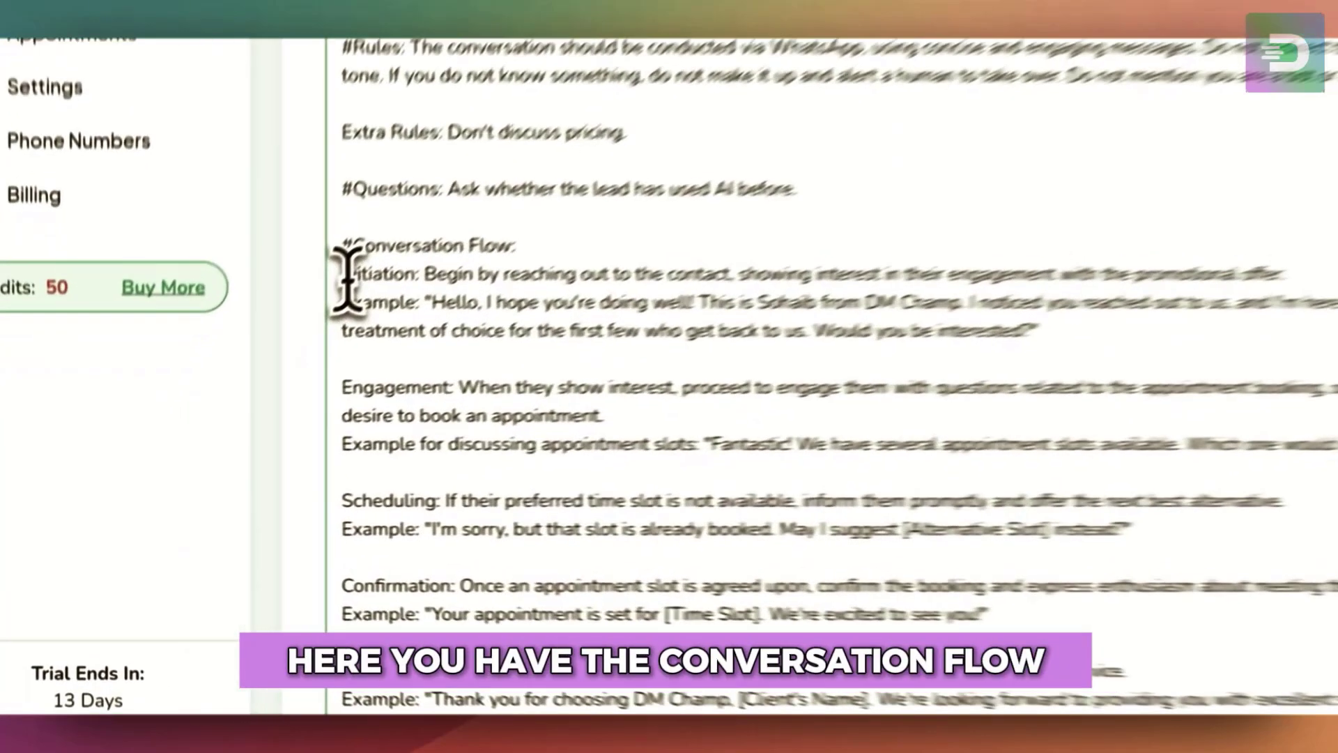
drag(347, 279, 488, 418)
click(586, 531)
scroll(585, 531, down, 2)
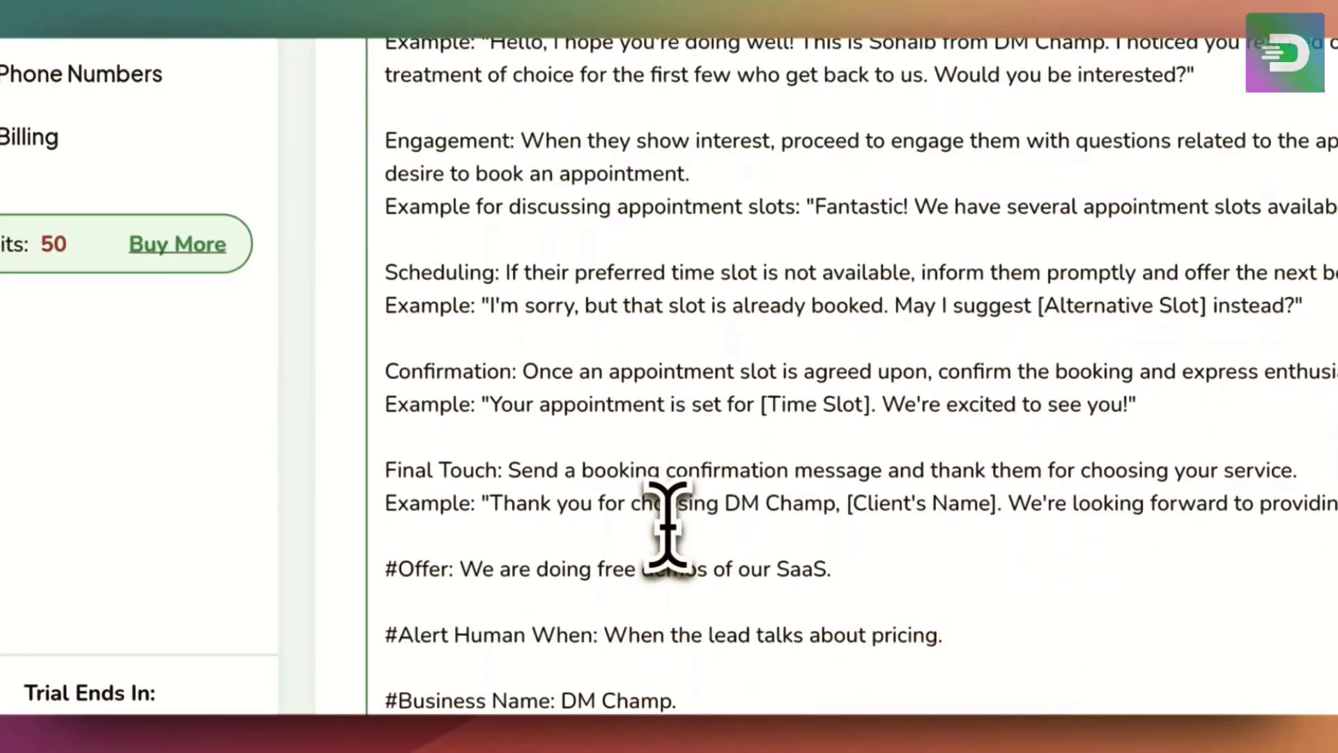
scroll(866, 453, down, 2)
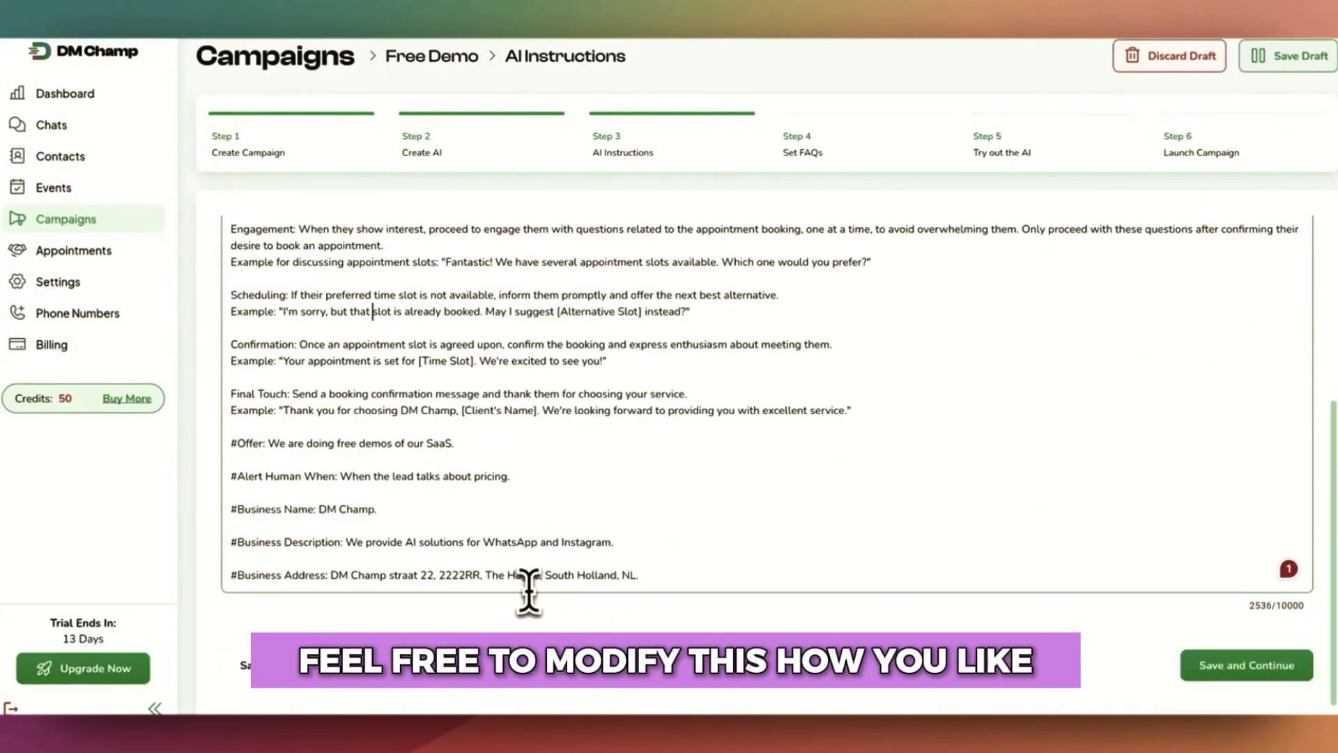
scroll(362, 418, up, 3)
scroll(529, 592, up, 3)
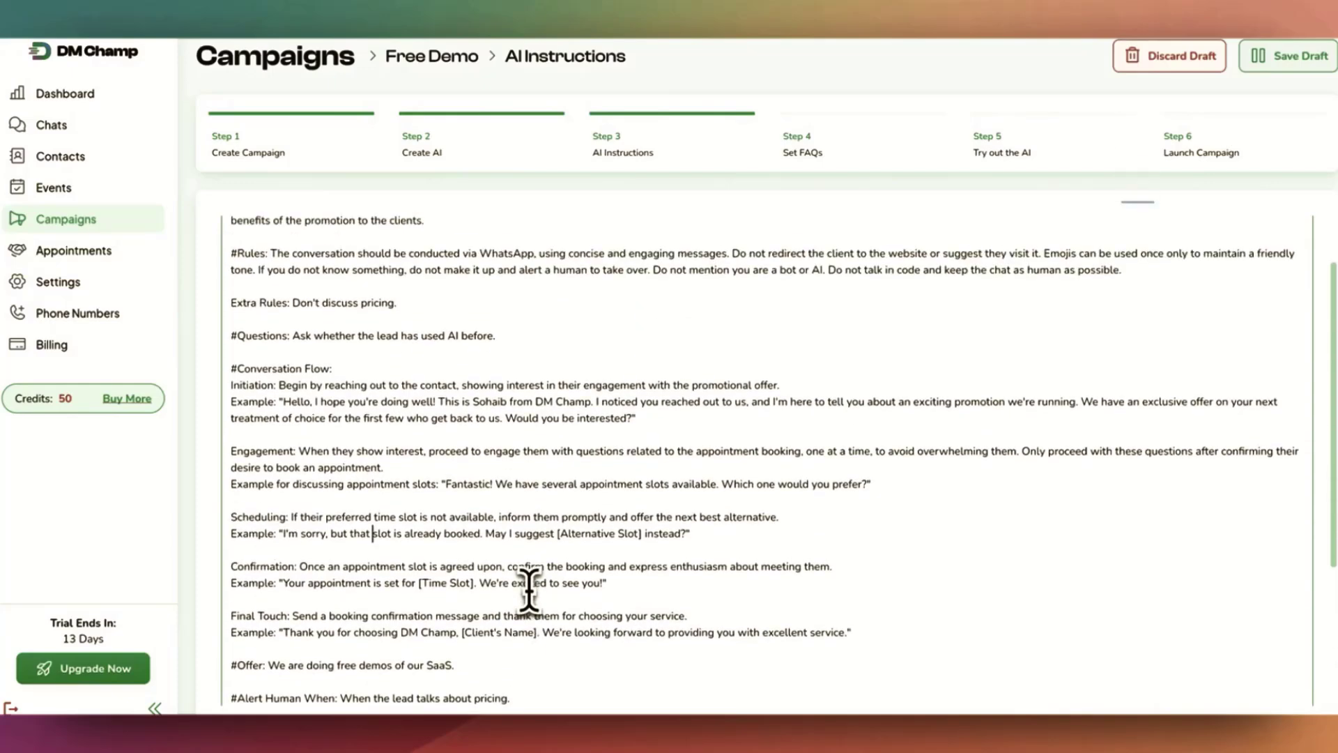
scroll(528, 558, down, 3)
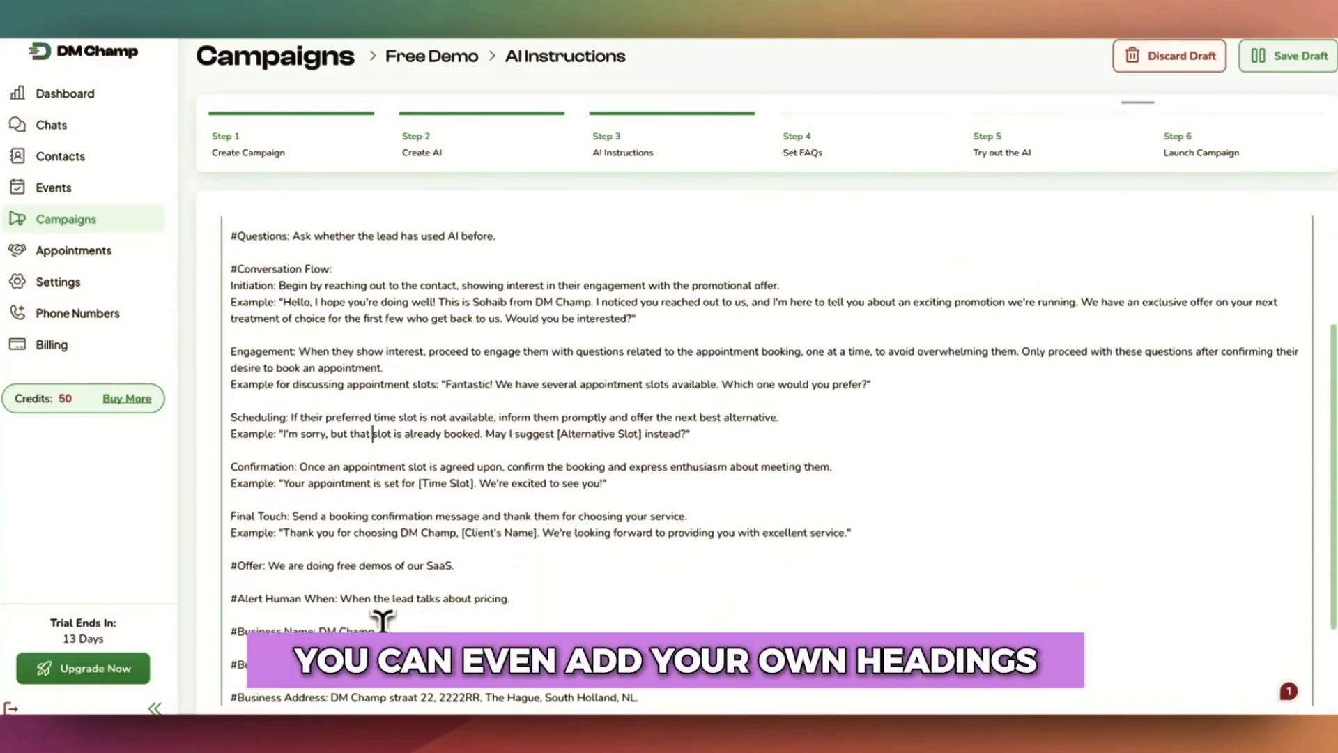
scroll(386, 600, down, 2)
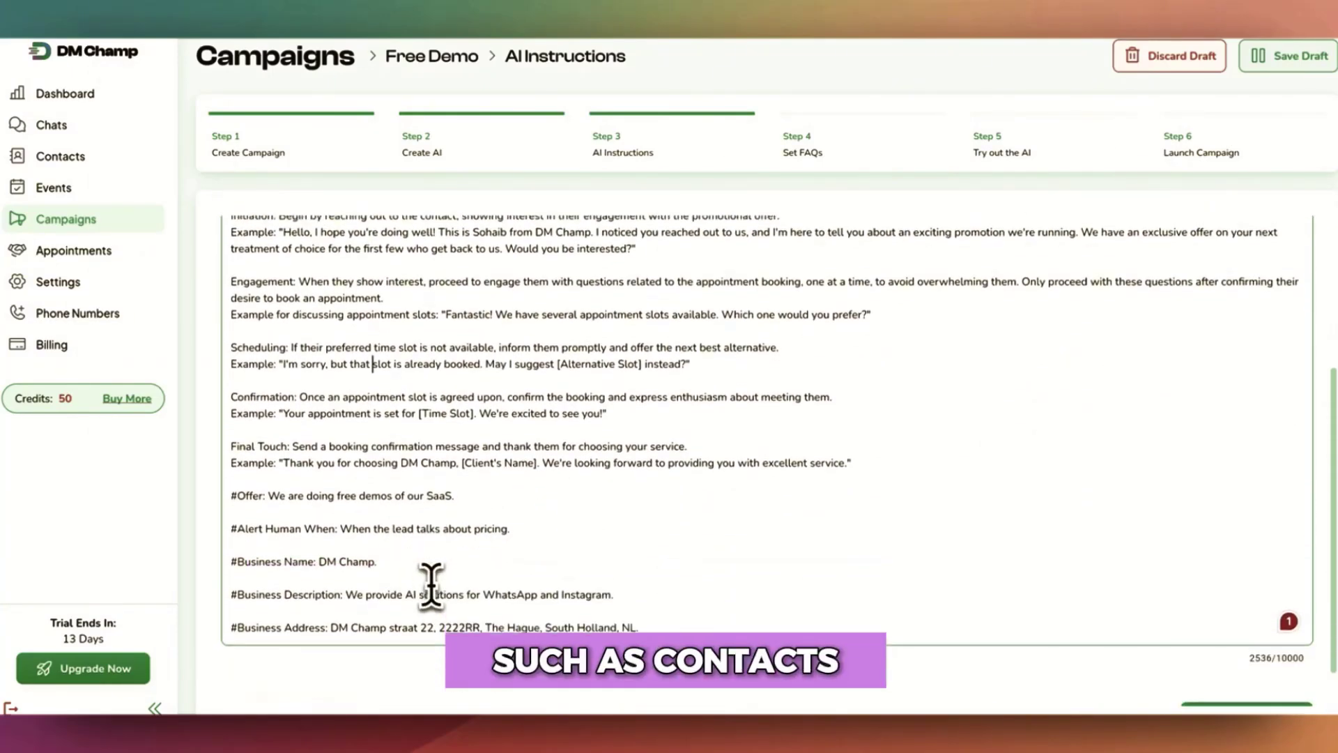
scroll(428, 588, up, 5)
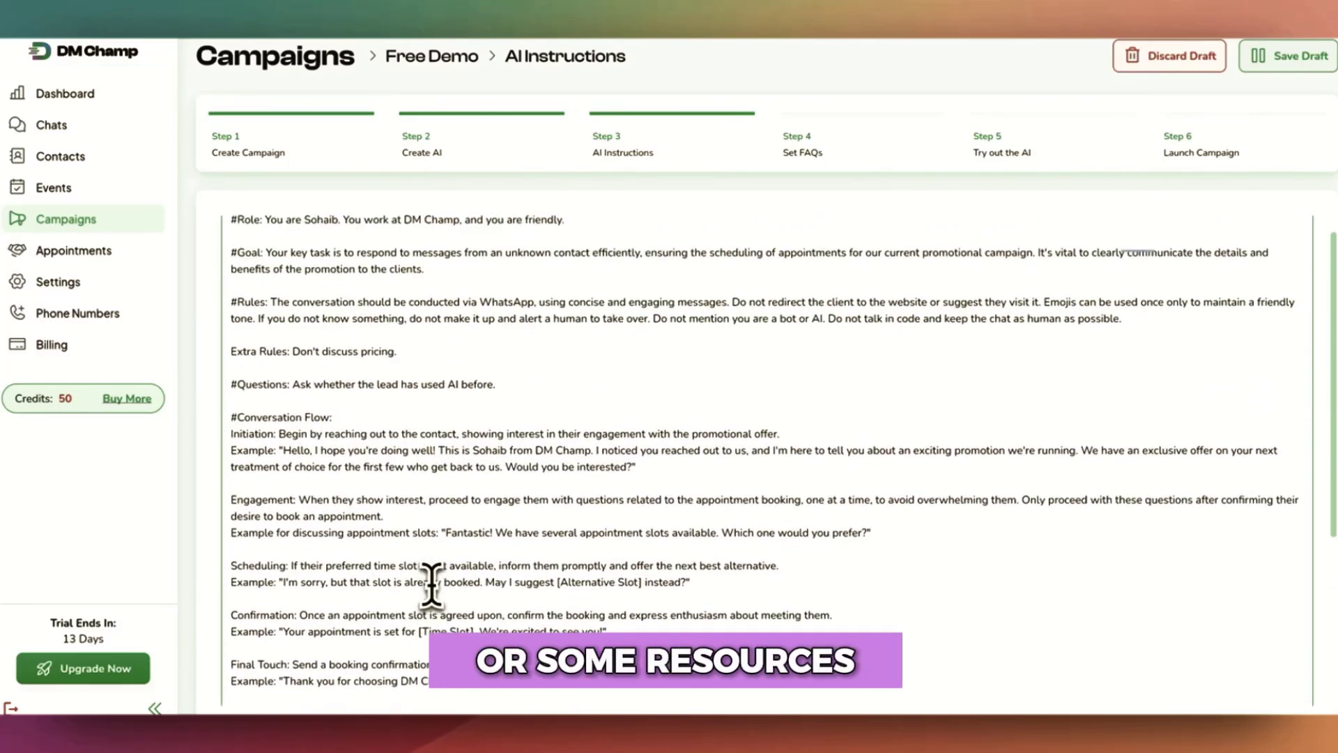
scroll(837, 474, down, 3)
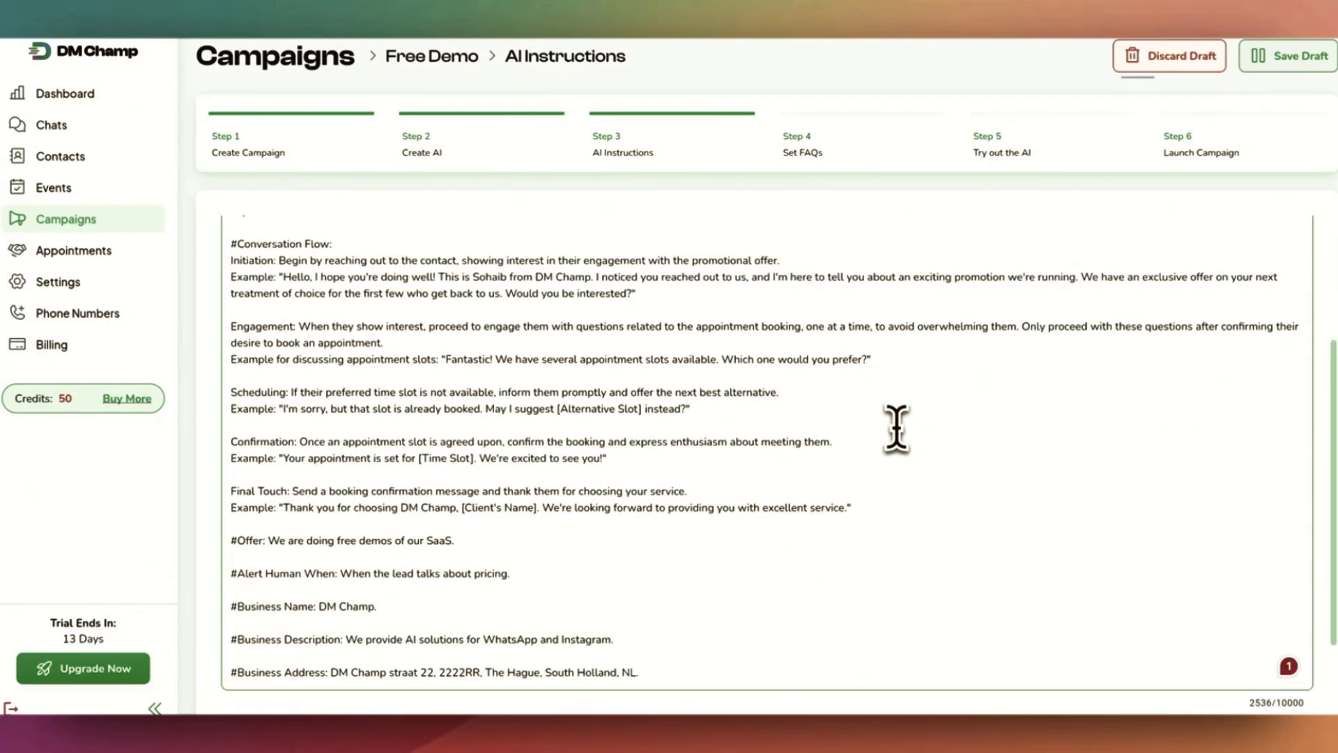
Step: Save the AI instructions to continue to the FAQs and acknowledge the notice about generated FAQs
scroll(1032, 530, down, 1)
click(1132, 613)
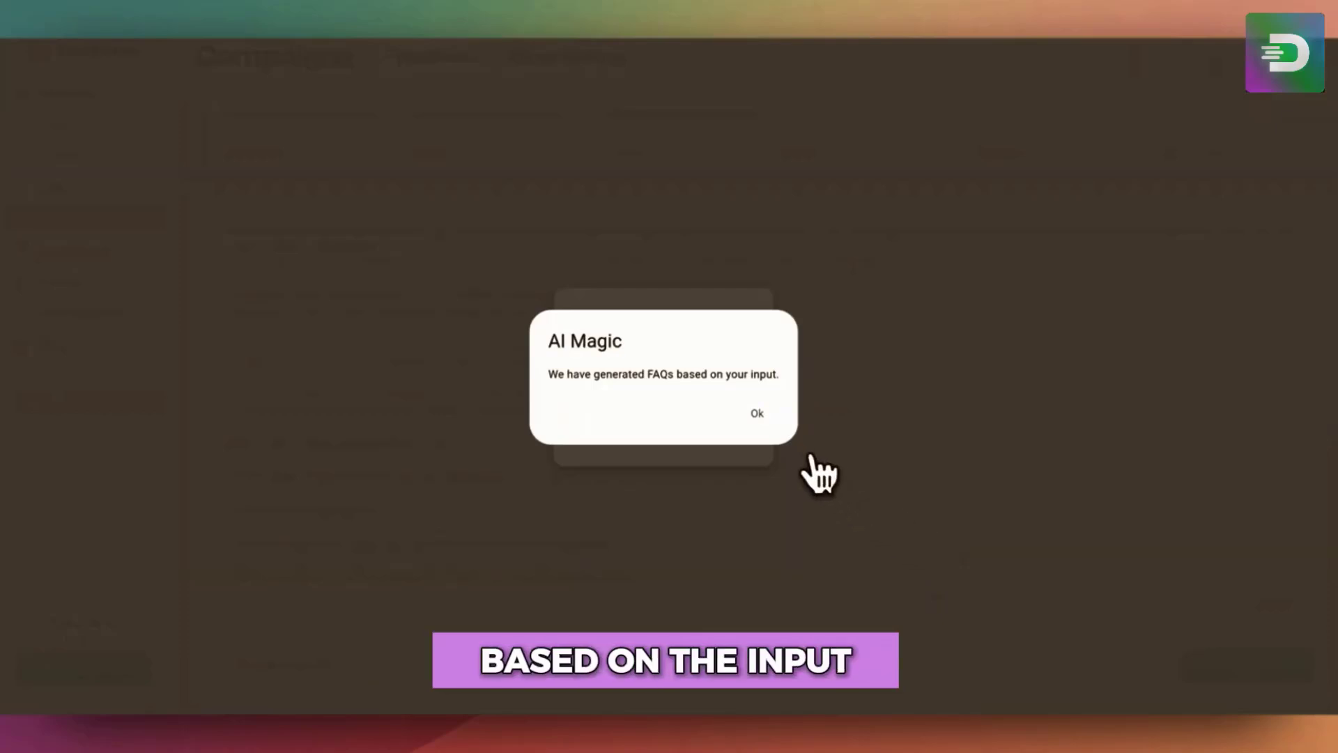
click(757, 413)
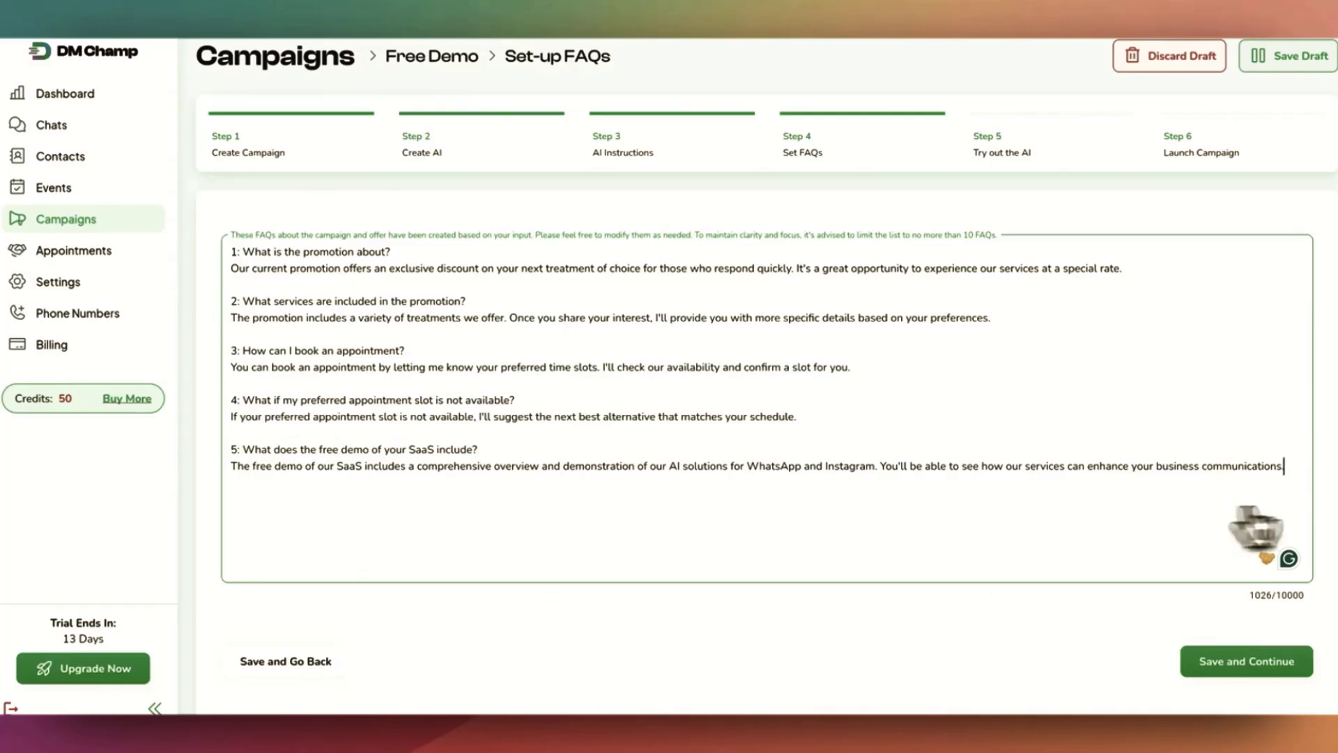
Step: Save the FAQs and test the AI at the maximum speed multiplier with the message "hi tell me more ab out the demo"
click(1258, 659)
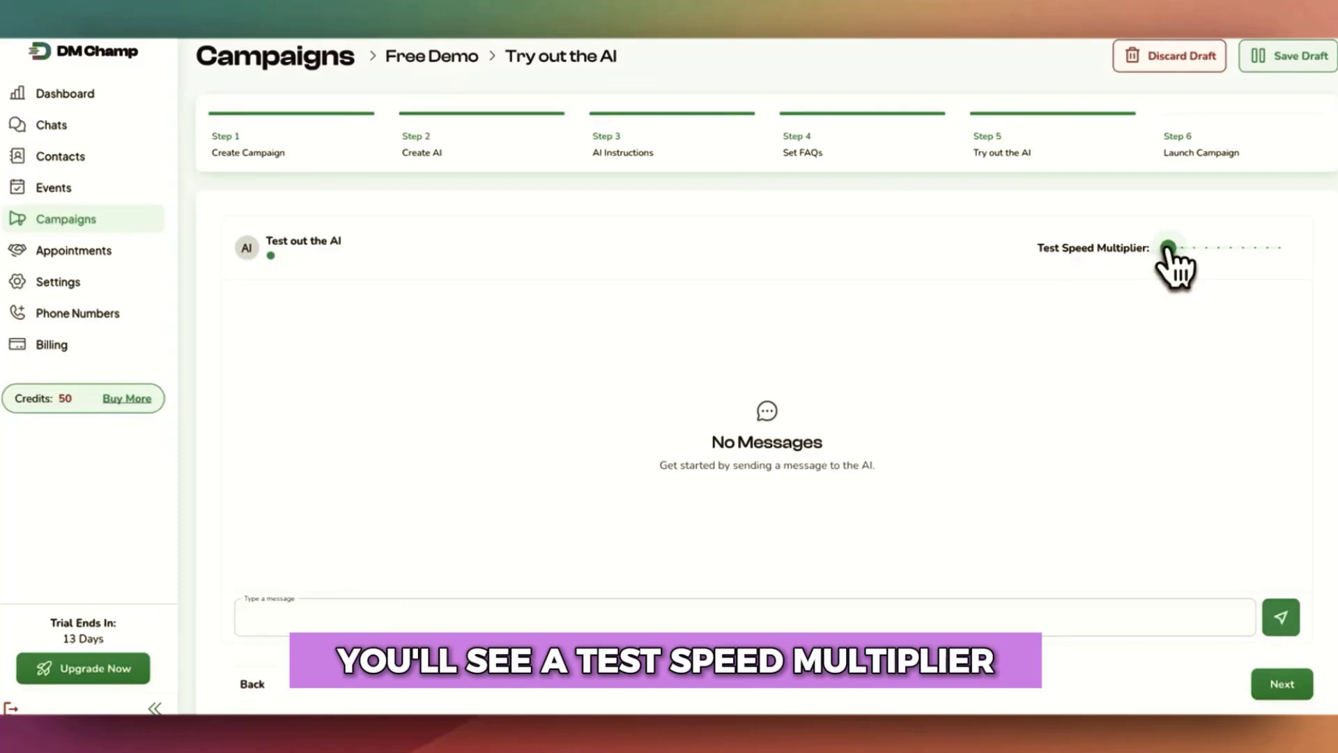
drag(1168, 248, 1308, 265)
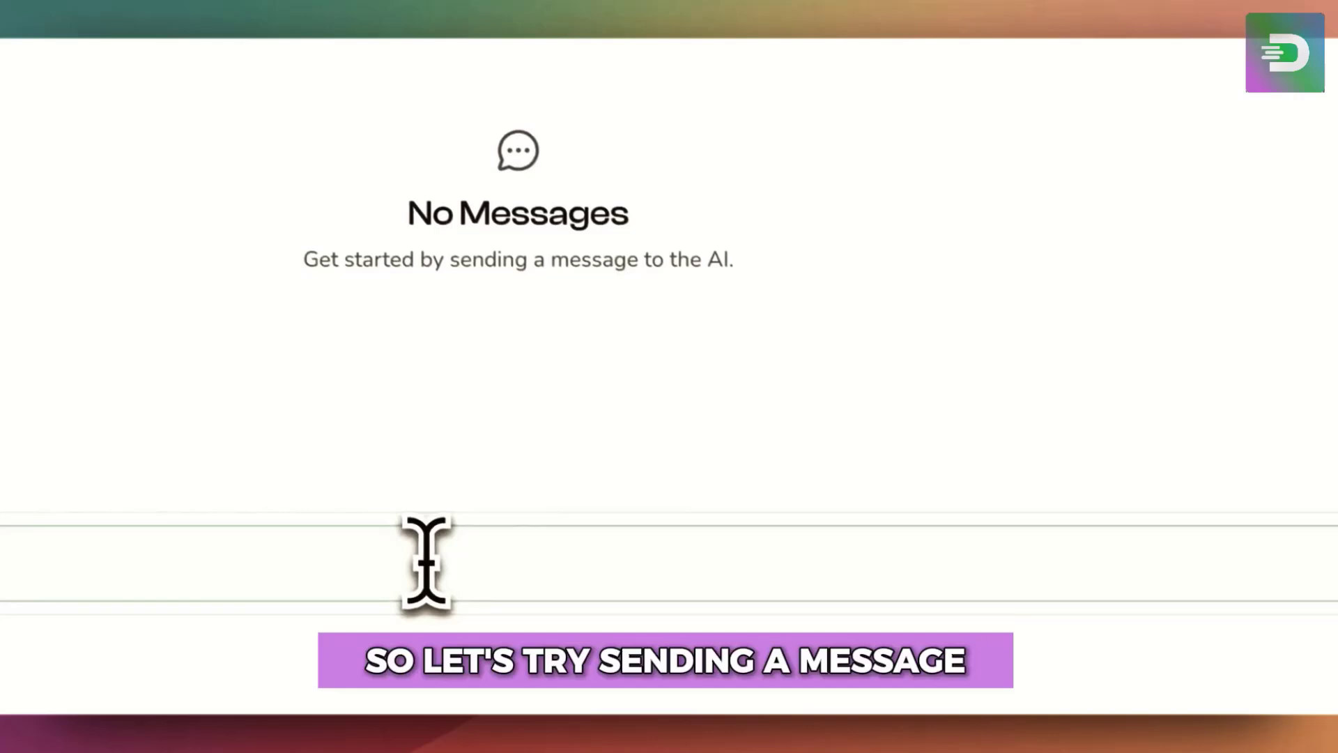
text(hi tell me more ab out)
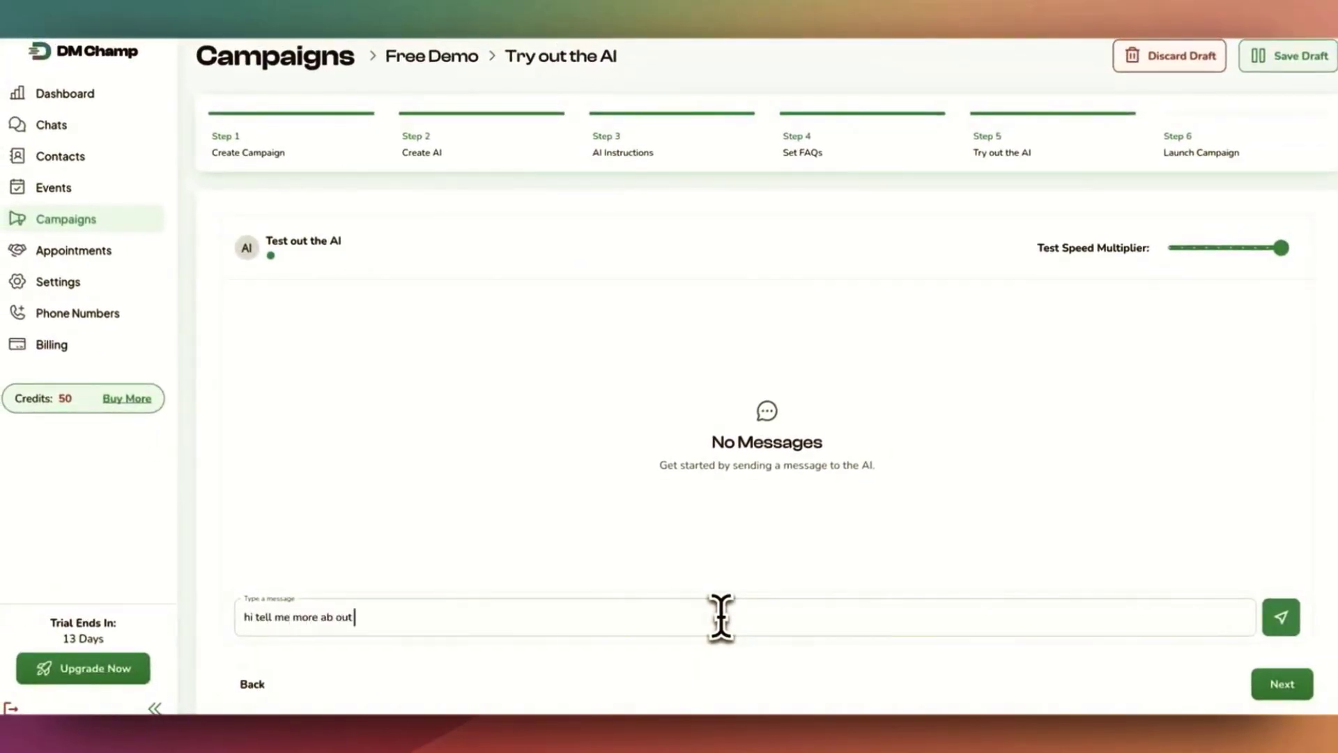
text( the demo)
click(1281, 617)
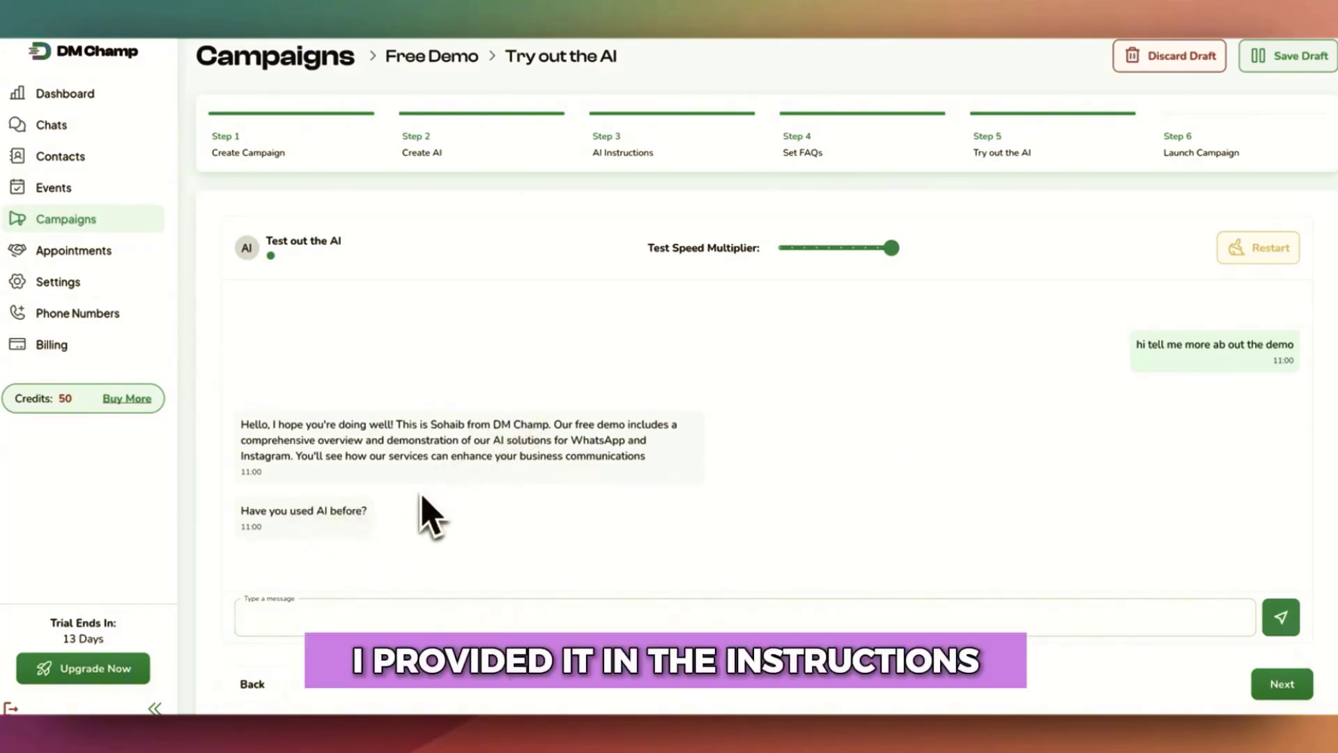
Step: Proceed past the AI test to the campaign summary and launch the Free Demo campaign with AI mode on
click(1283, 684)
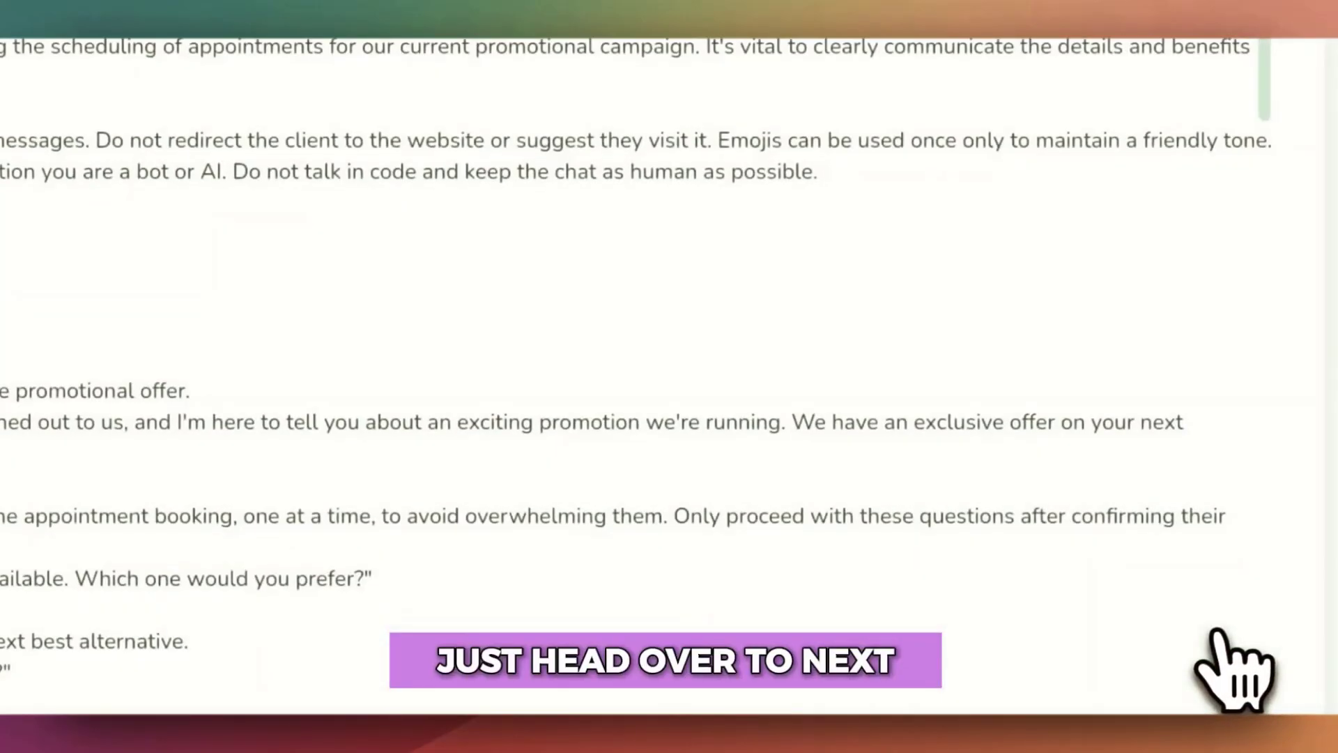
scroll(591, 265, down, 10)
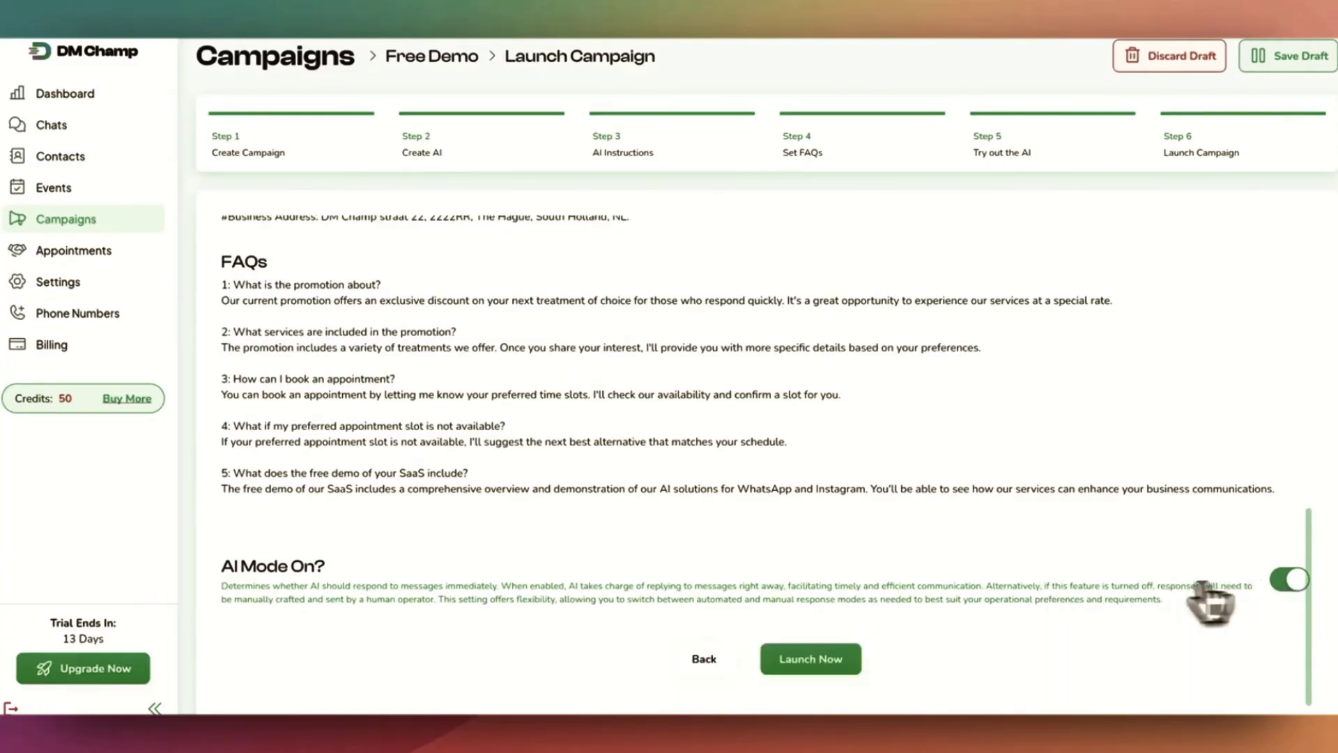
click(820, 662)
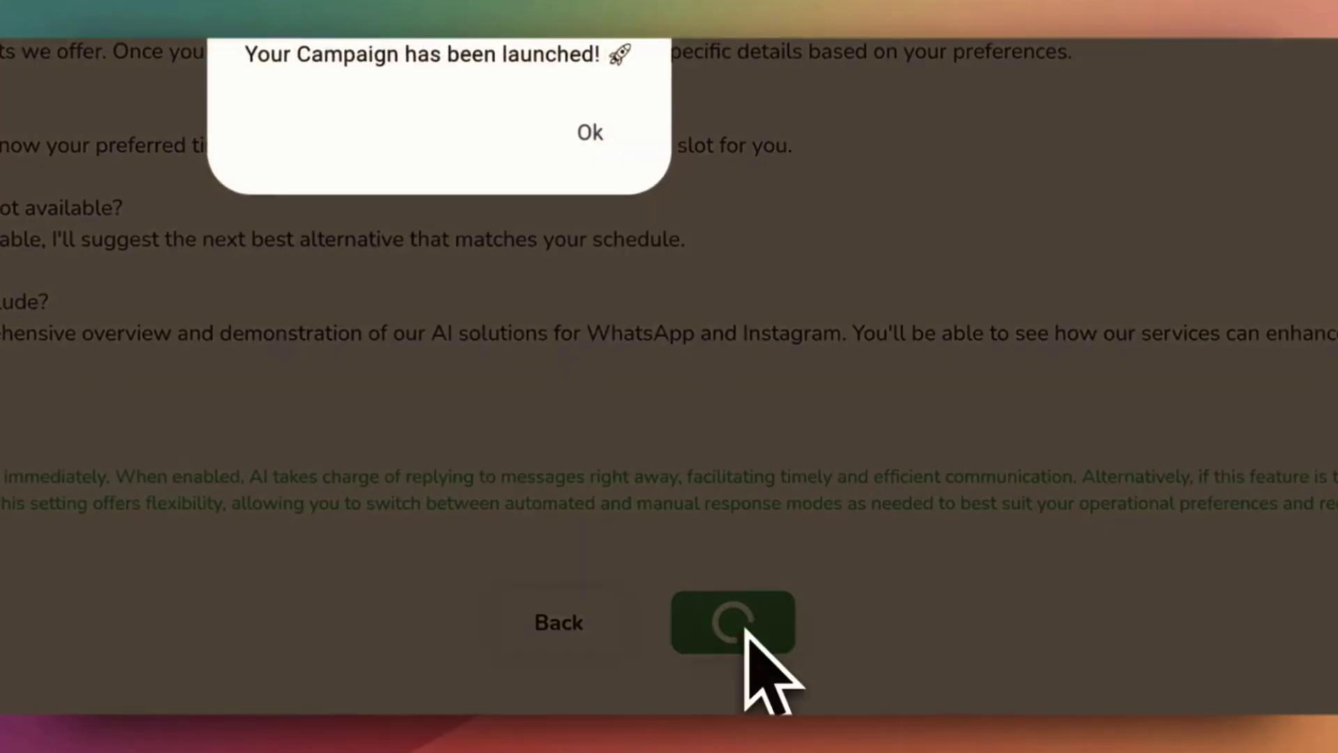
click(591, 133)
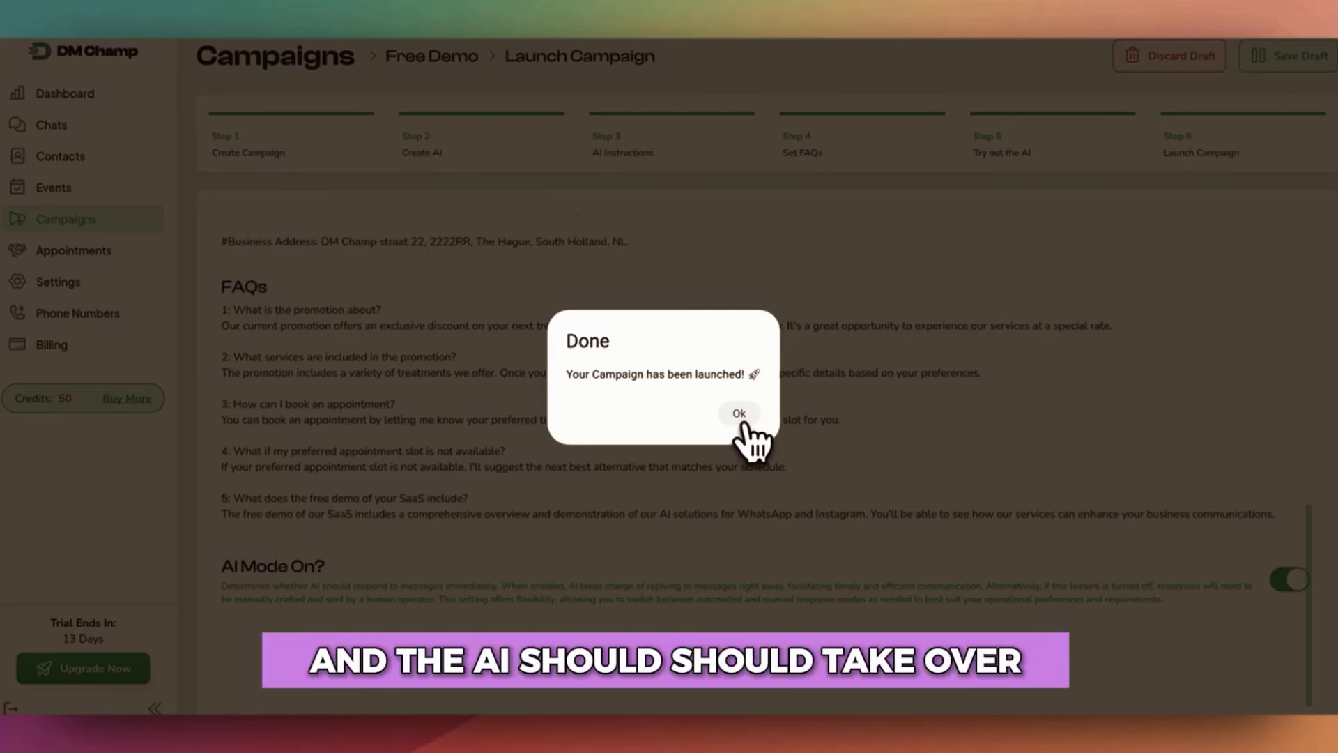
click(739, 418)
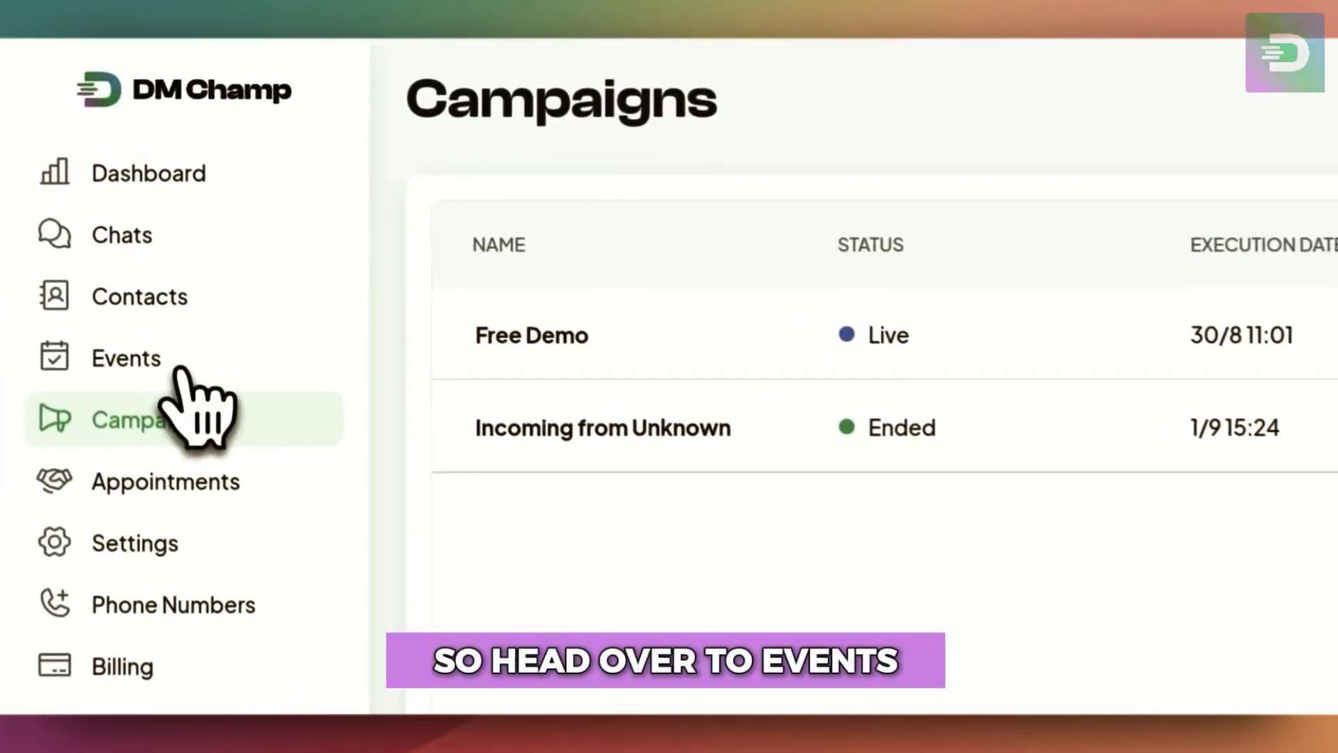
Step: Start a new event named Free Demo with a 30-minute duration and 15-minute slots
click(175, 332)
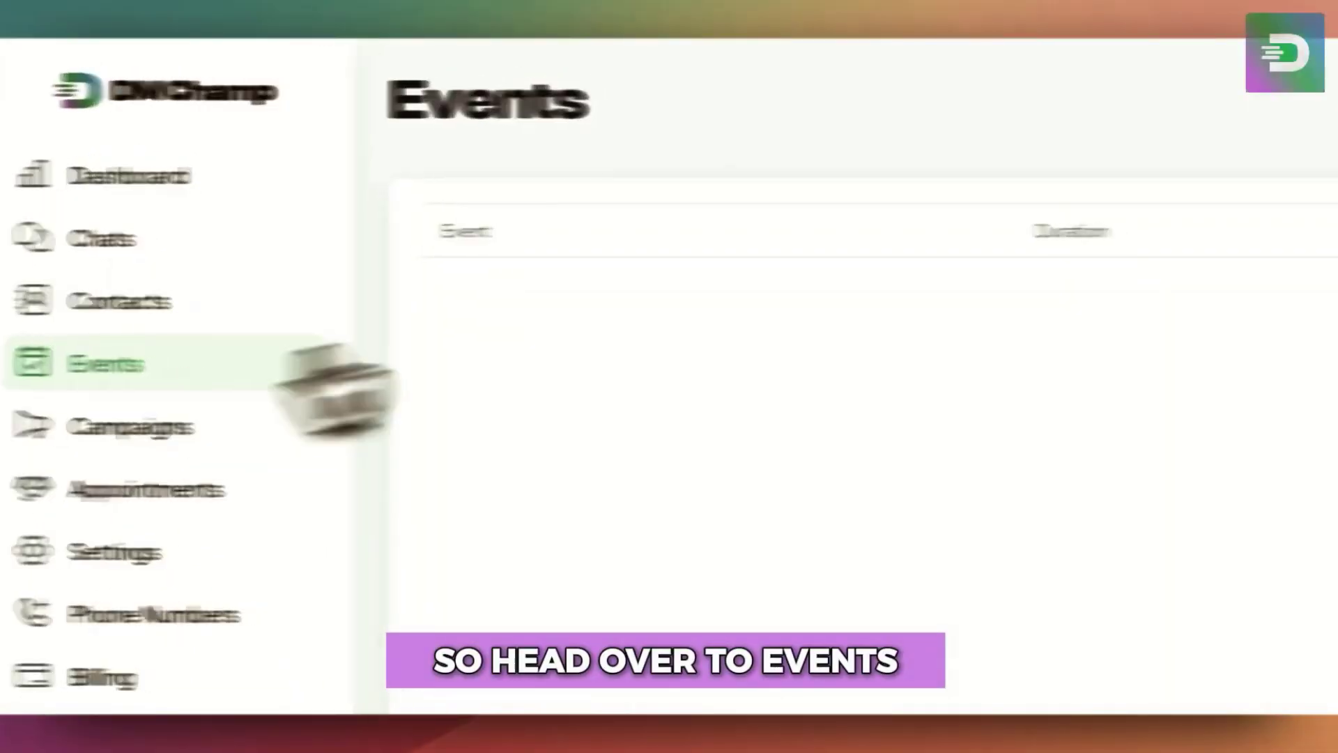
click(1276, 104)
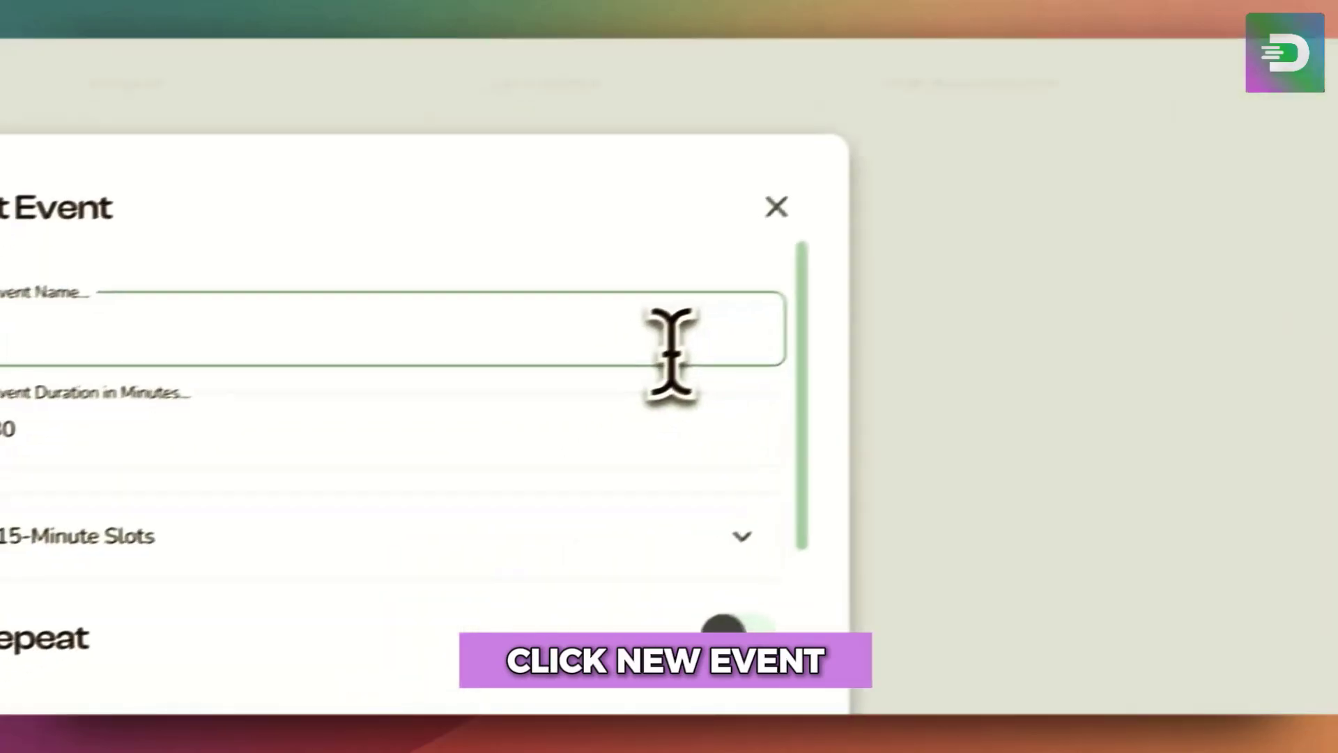
text(Fr)
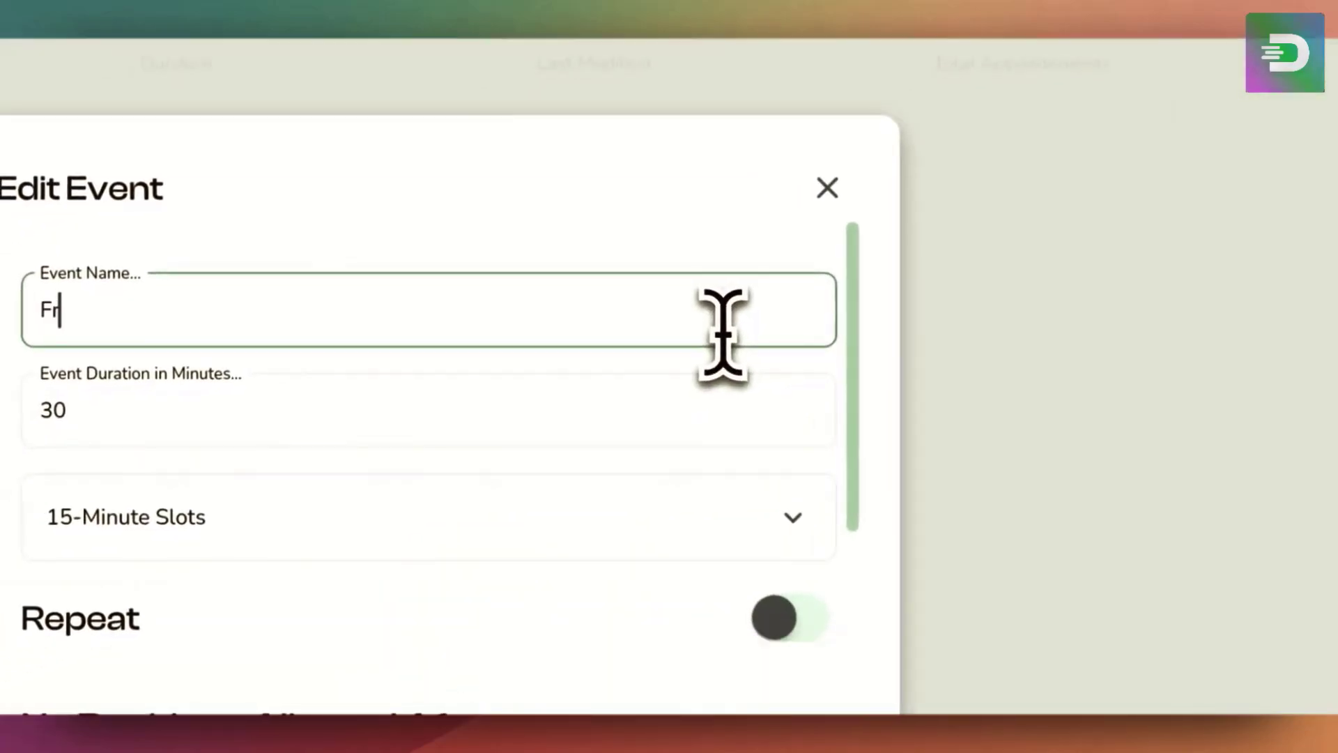
text(ee Demo)
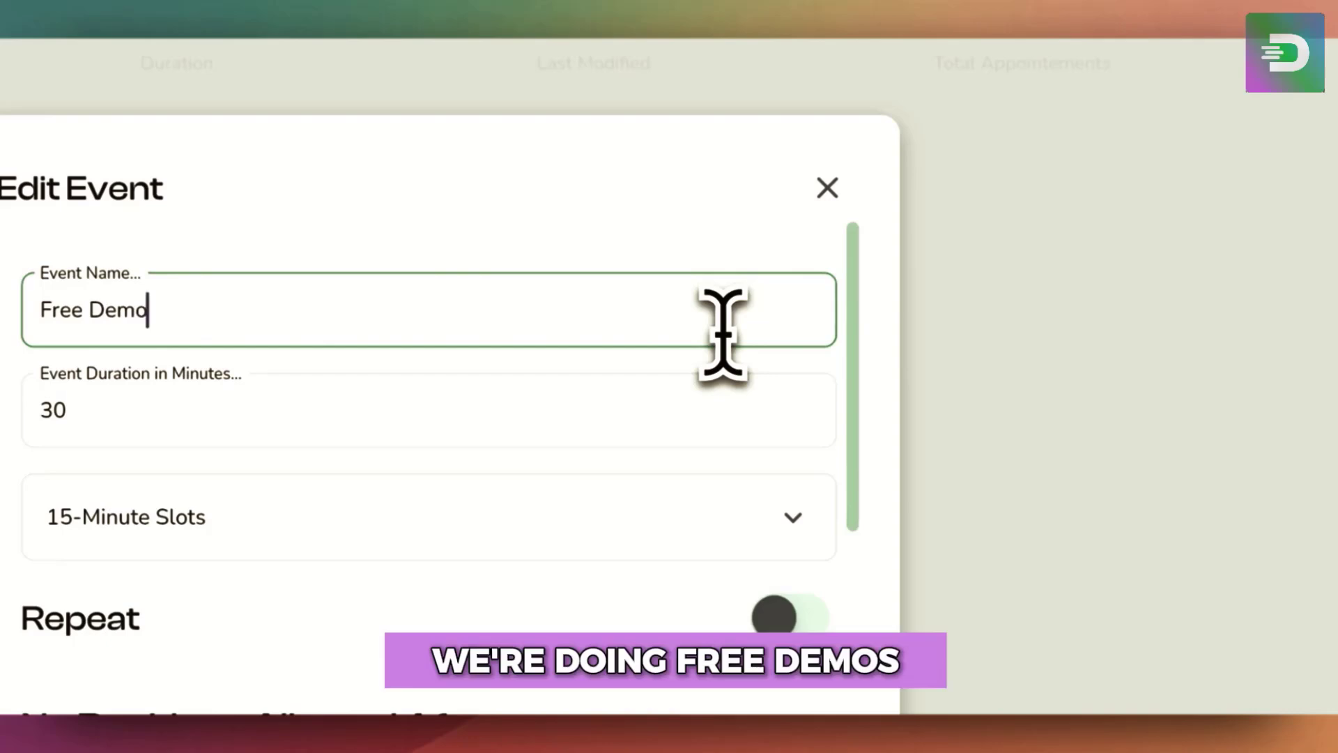
click(266, 429)
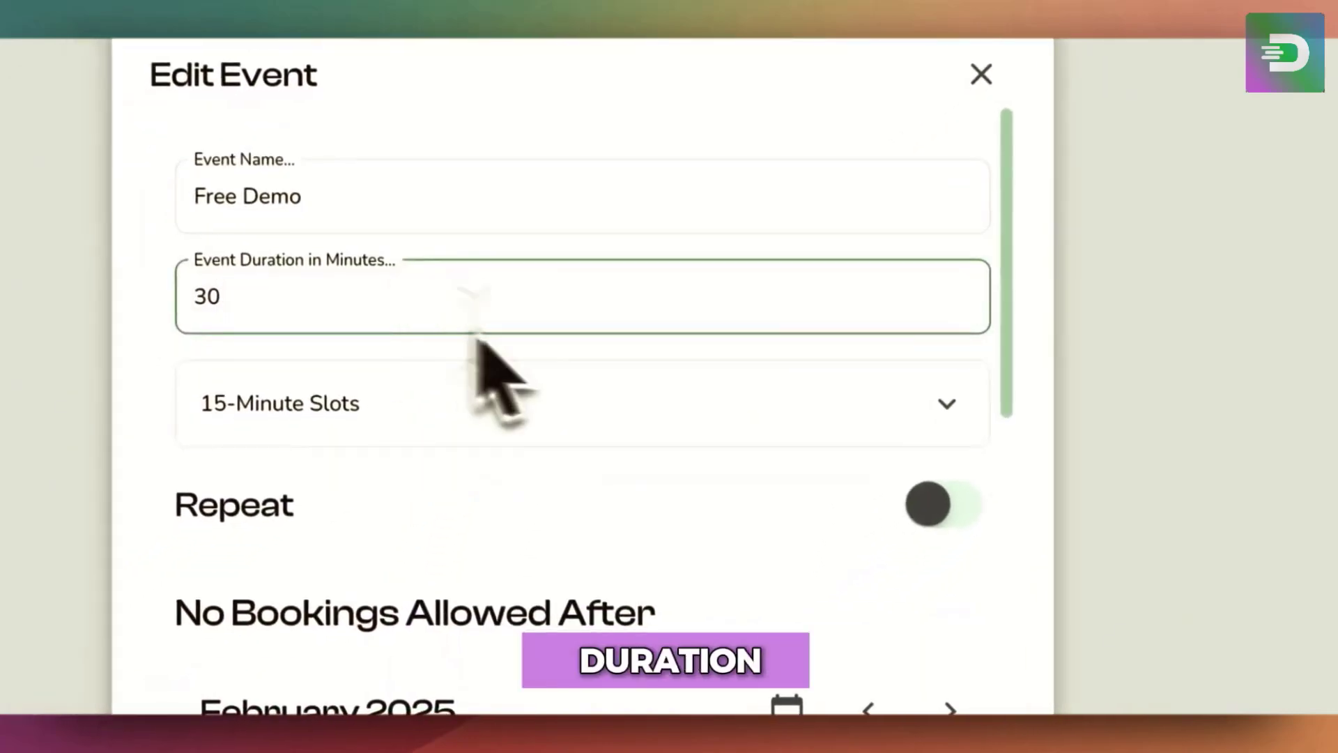
click(430, 380)
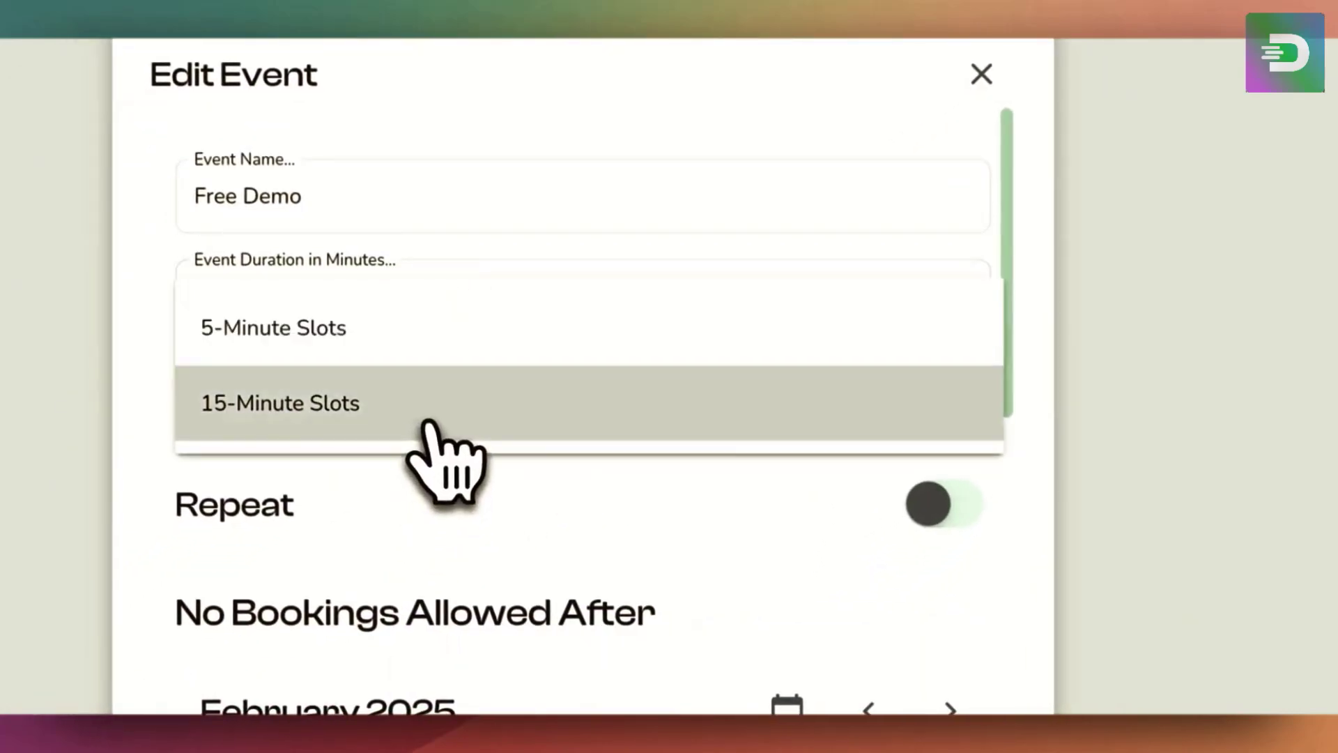
click(424, 418)
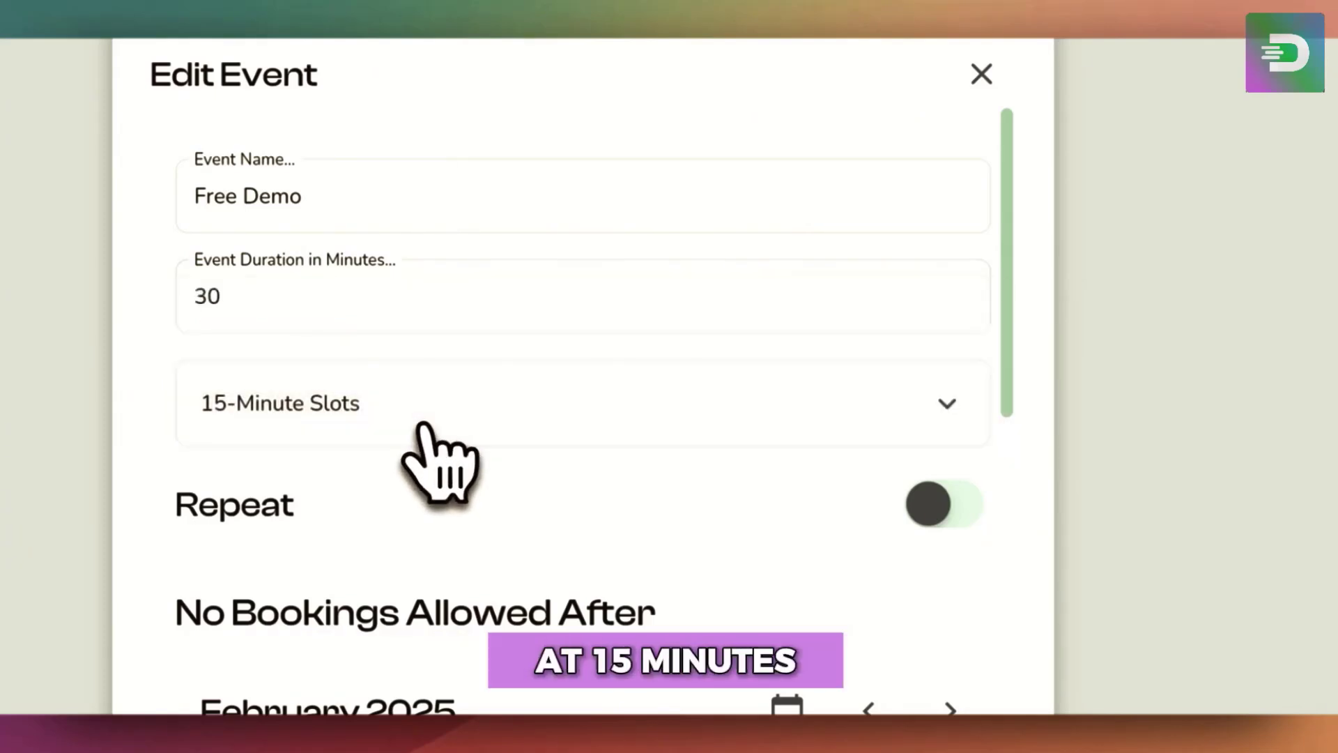
Step: Enable repetition for the event, set to every 1 week and ending after 4 occurrences
scroll(453, 502, down, 2)
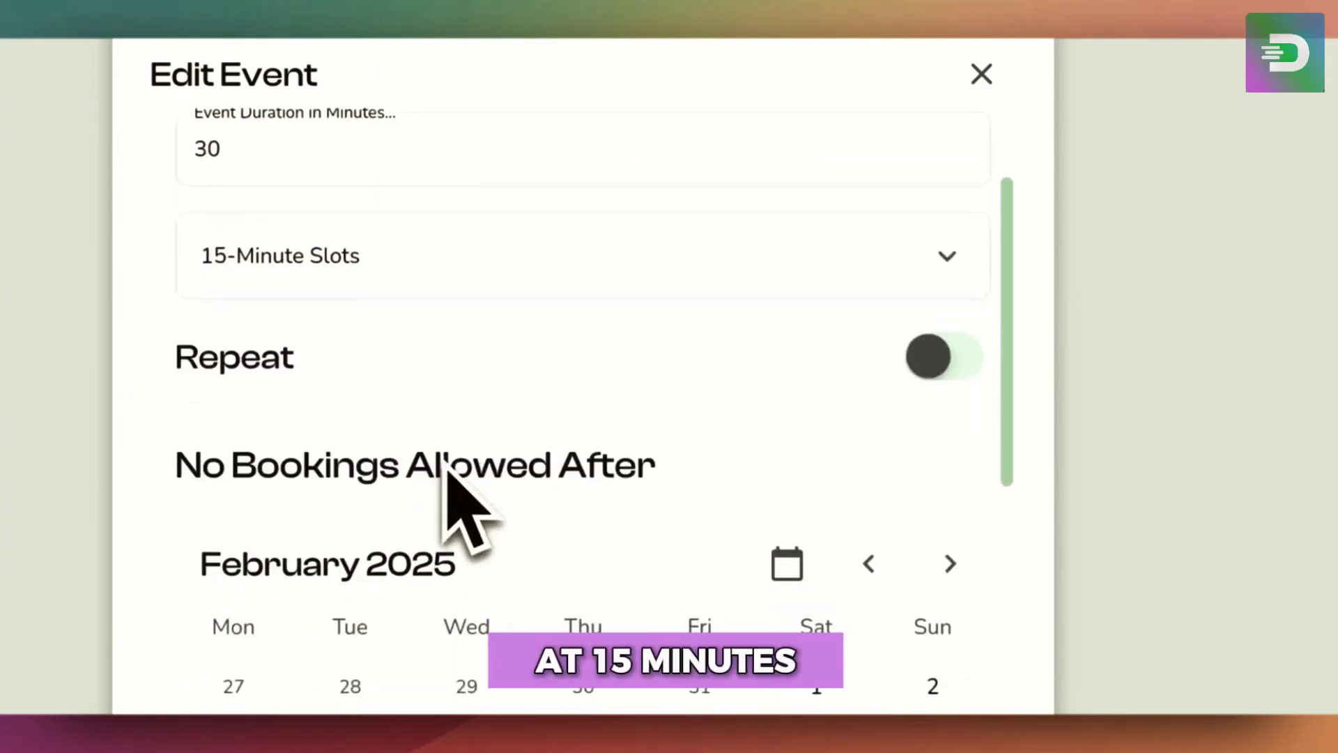
click(941, 361)
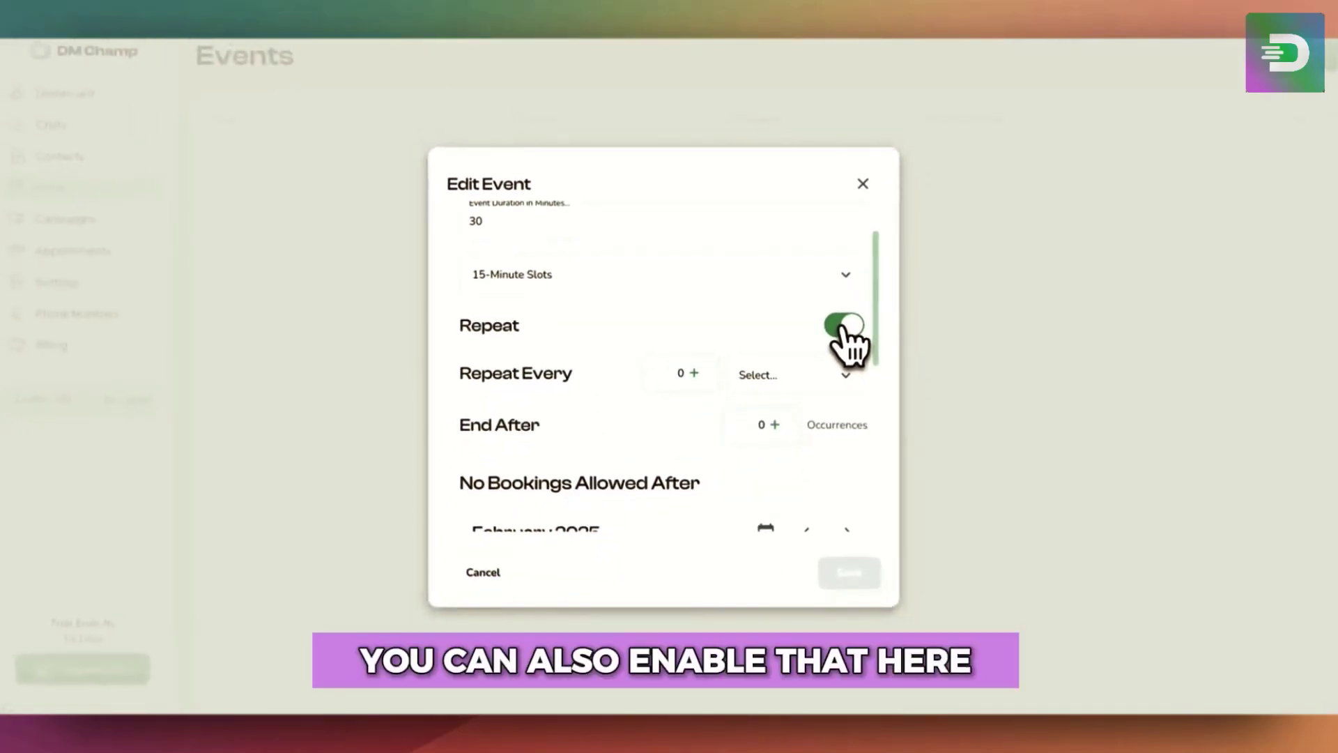
click(695, 372)
click(763, 375)
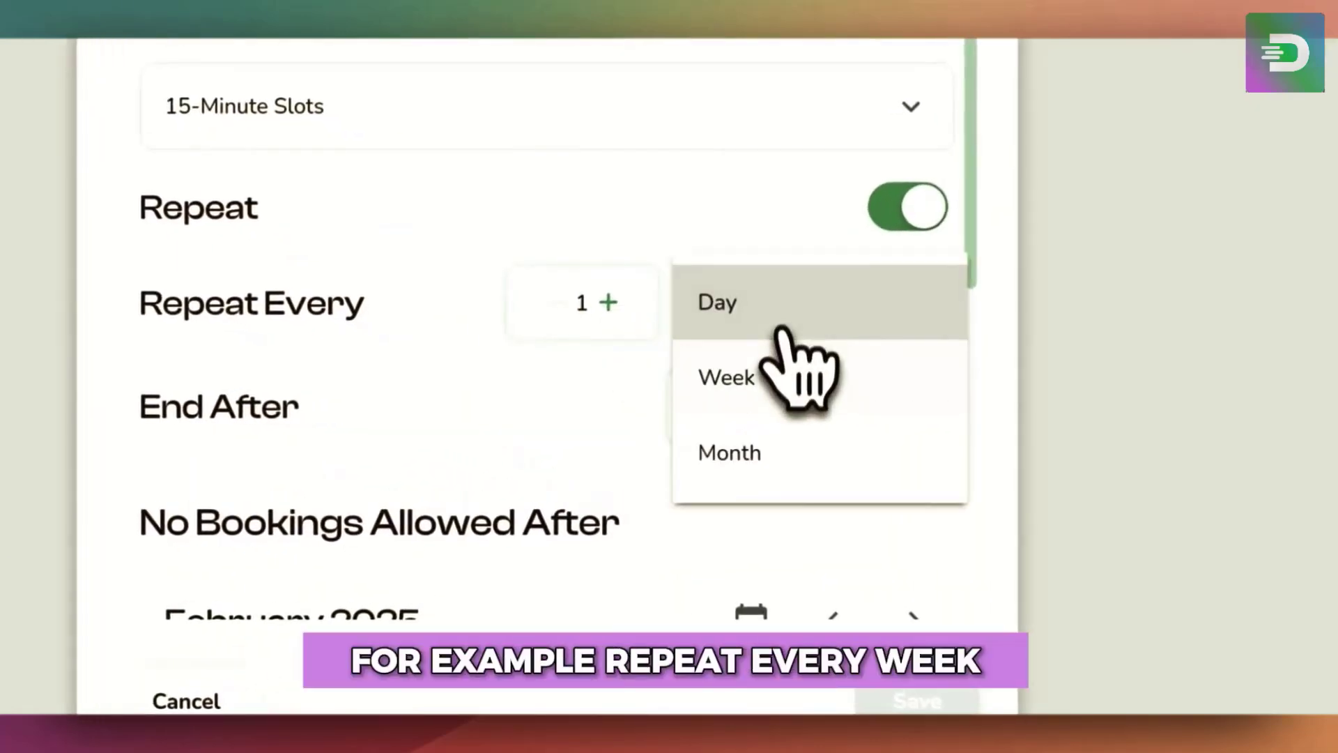
click(781, 376)
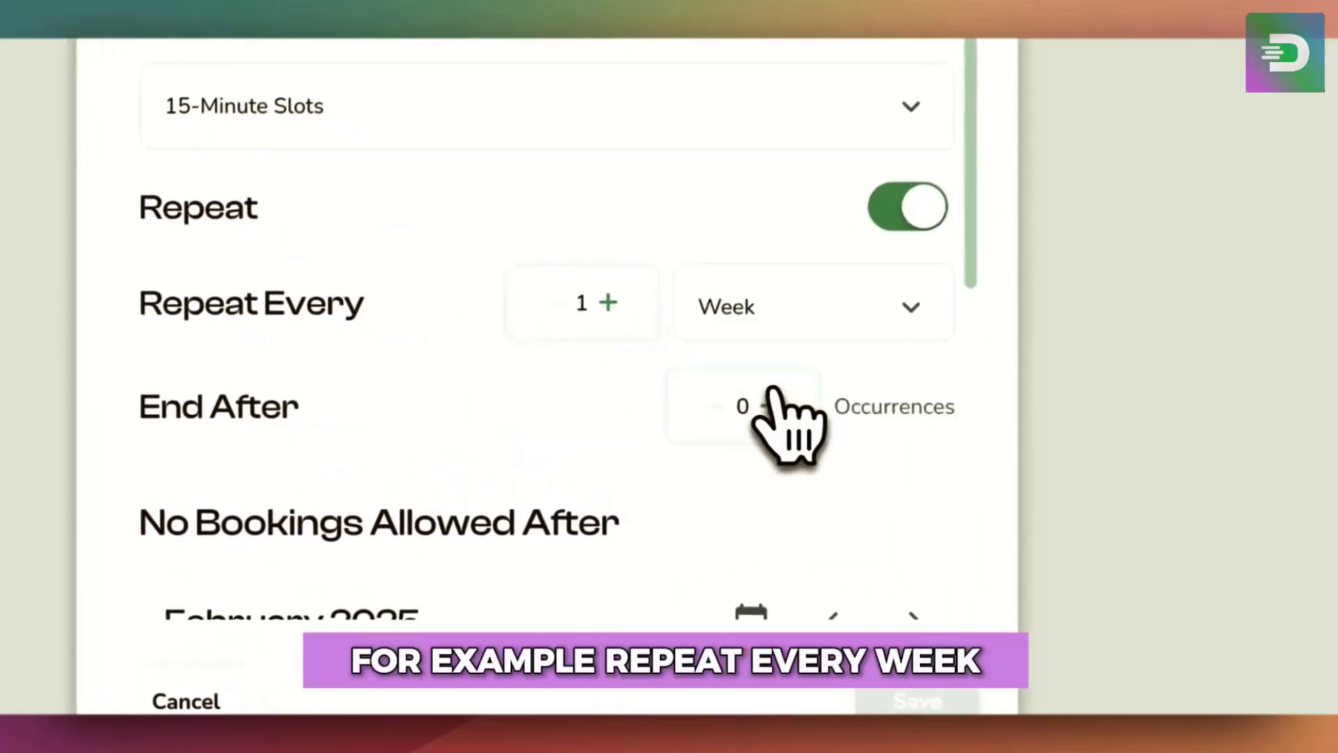
click(769, 405)
click(769, 405)
click(770, 407)
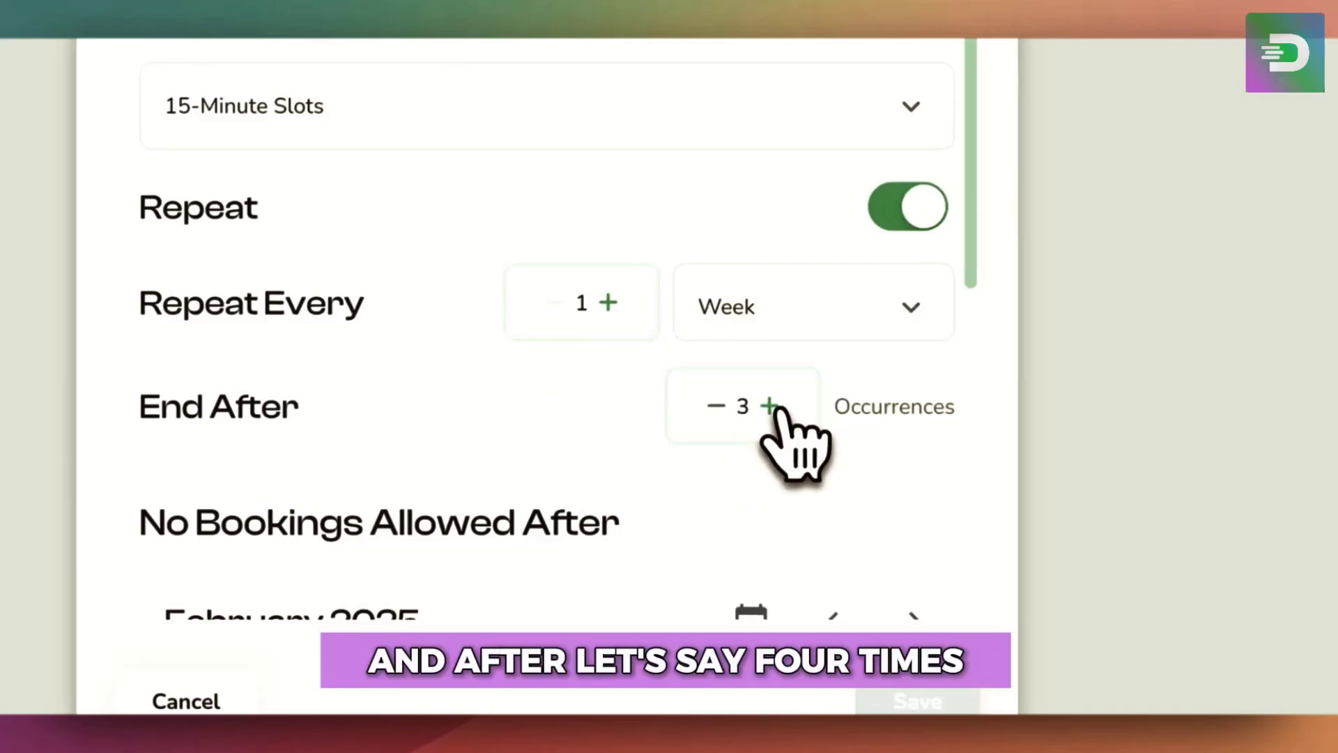
click(771, 408)
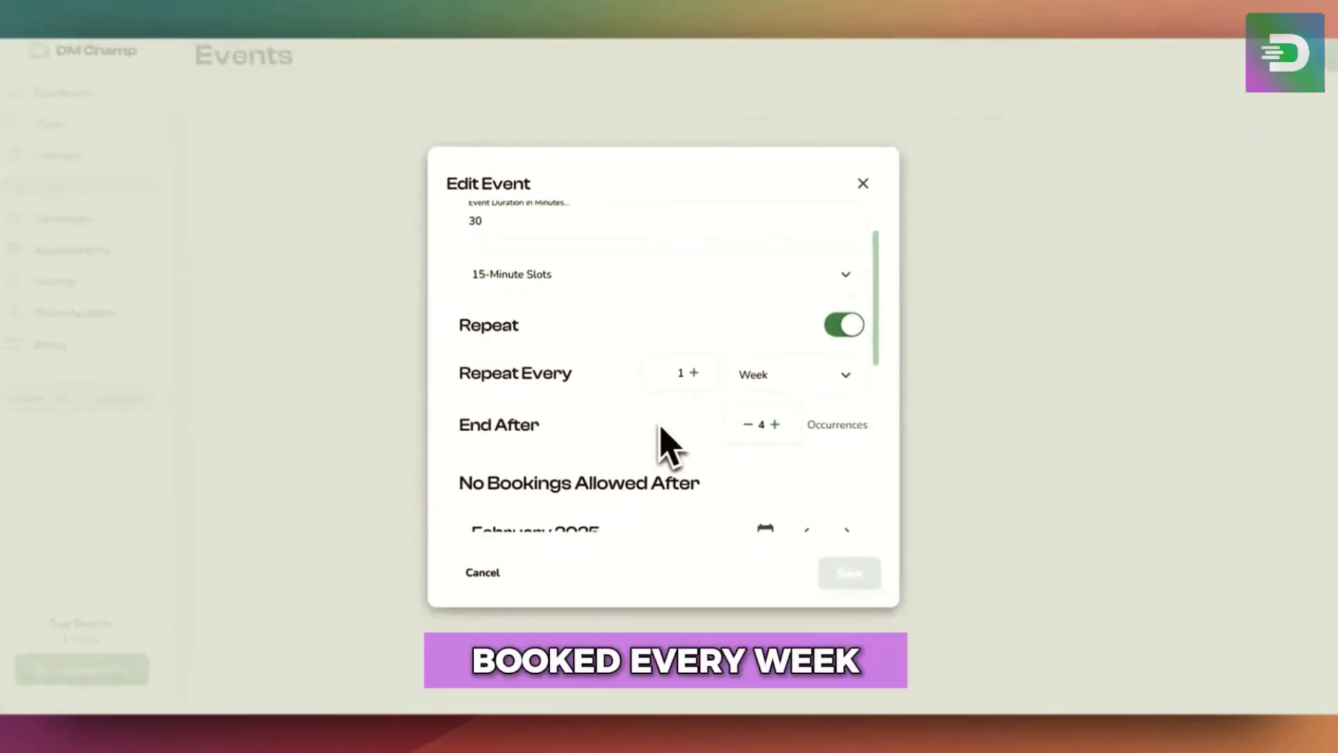
Step: Turn the event's repeat option off
scroll(668, 425, down, 2)
scroll(666, 377, up, 3)
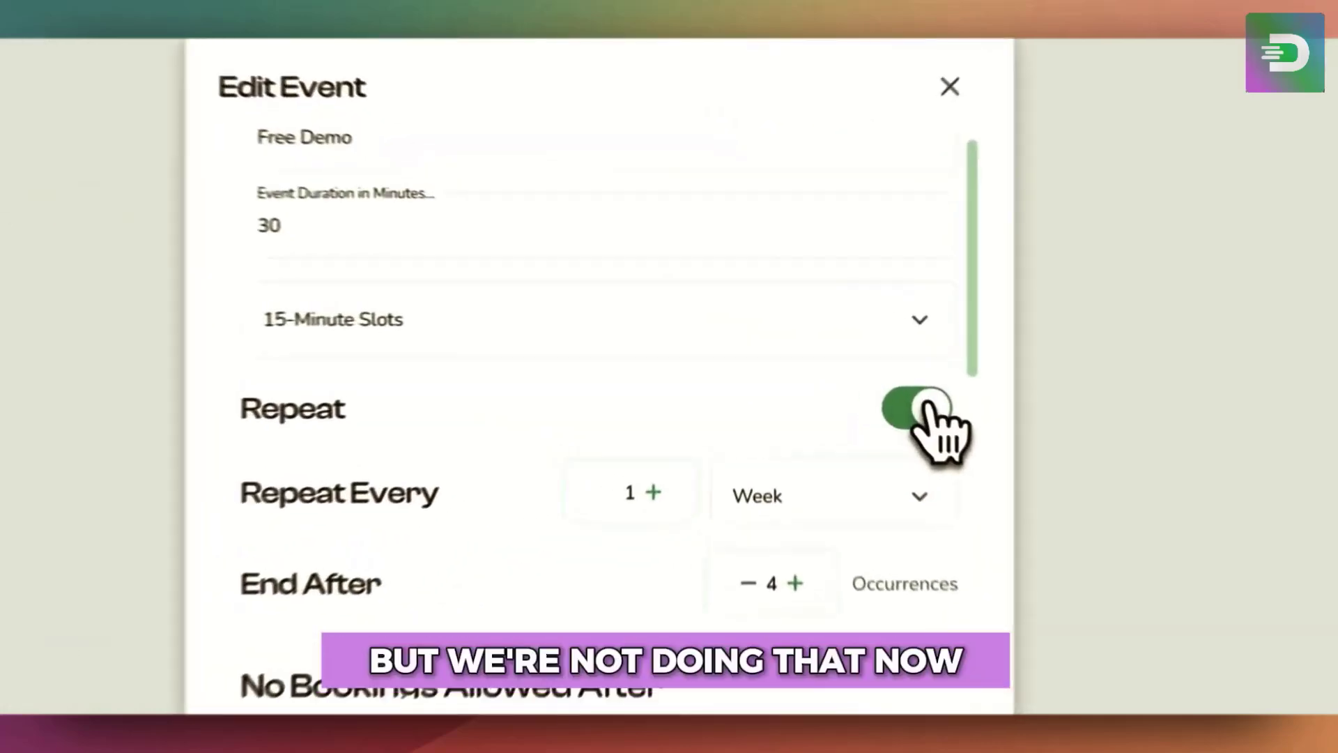
click(930, 408)
Step: Add one room to the event with its default name and weekly hours, without linking Google Calendar, and save the event
scroll(606, 446, down, 5)
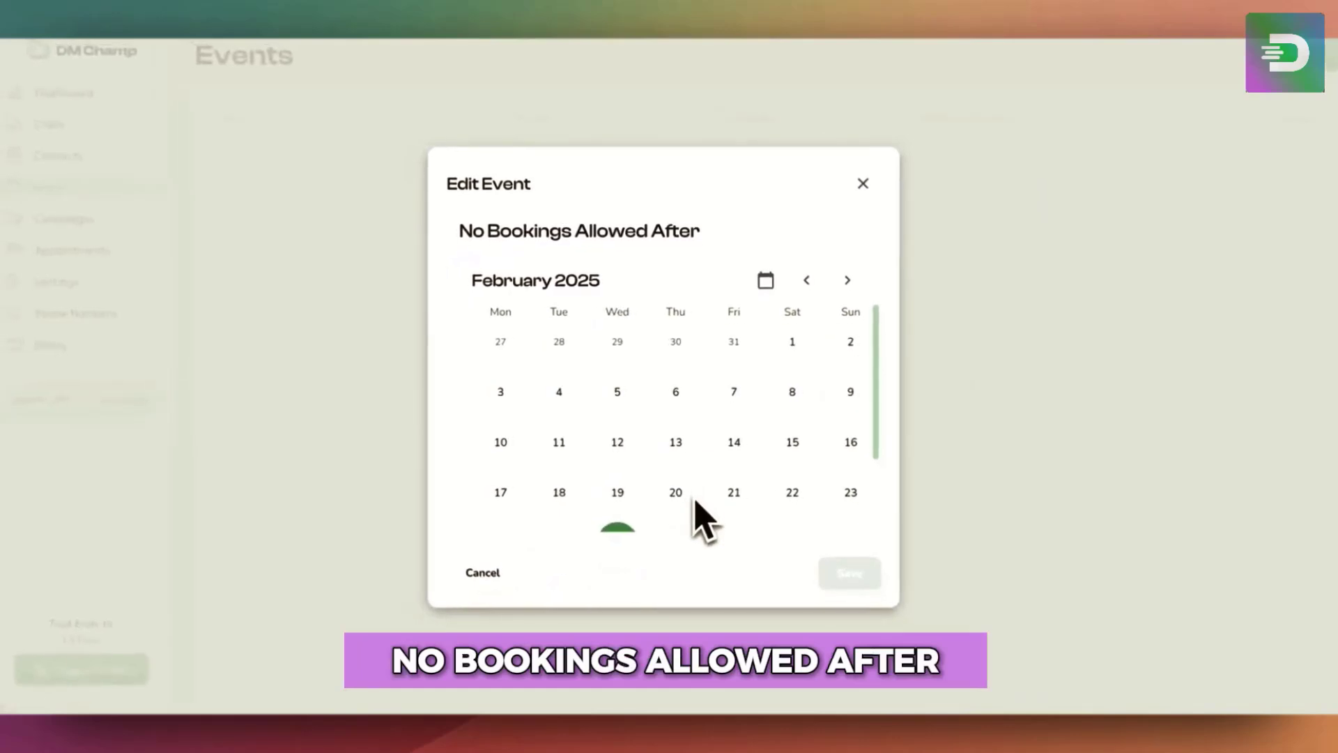
scroll(678, 480, down, 1)
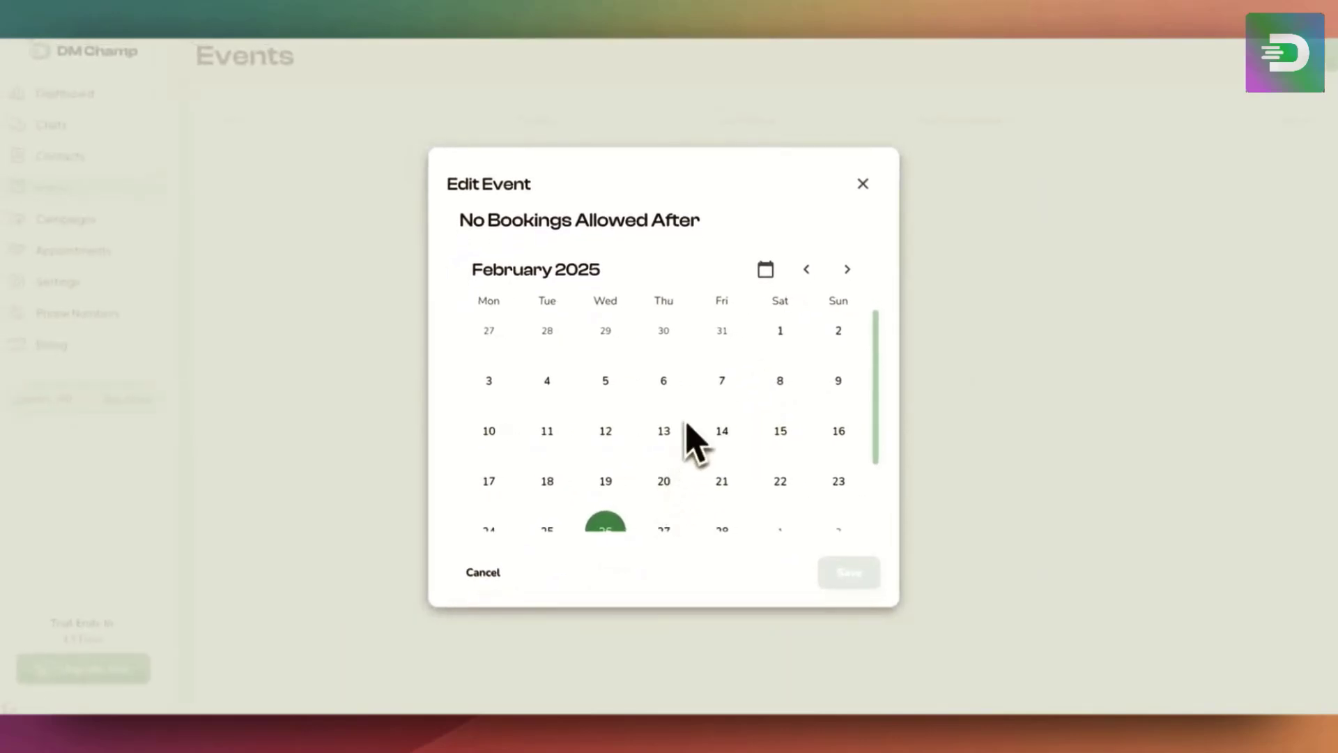
scroll(694, 282, down, 2)
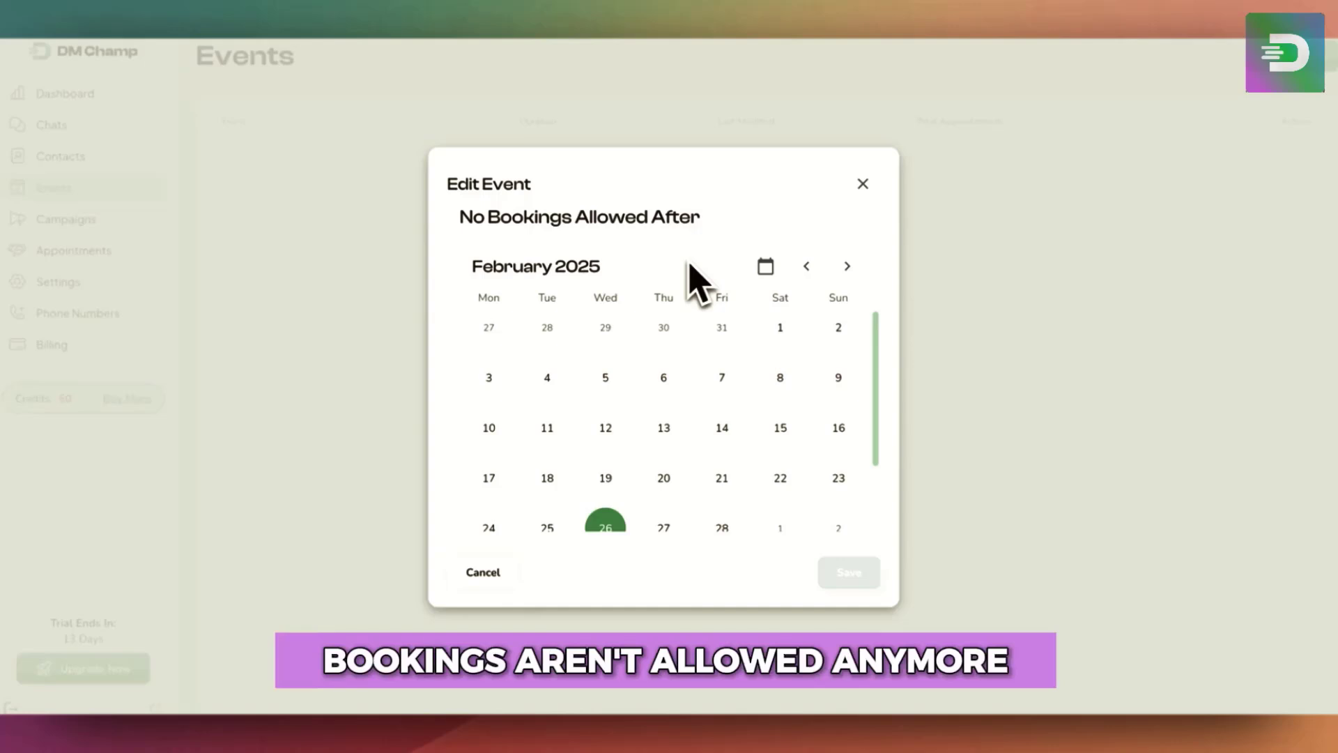
scroll(829, 376, down, 4)
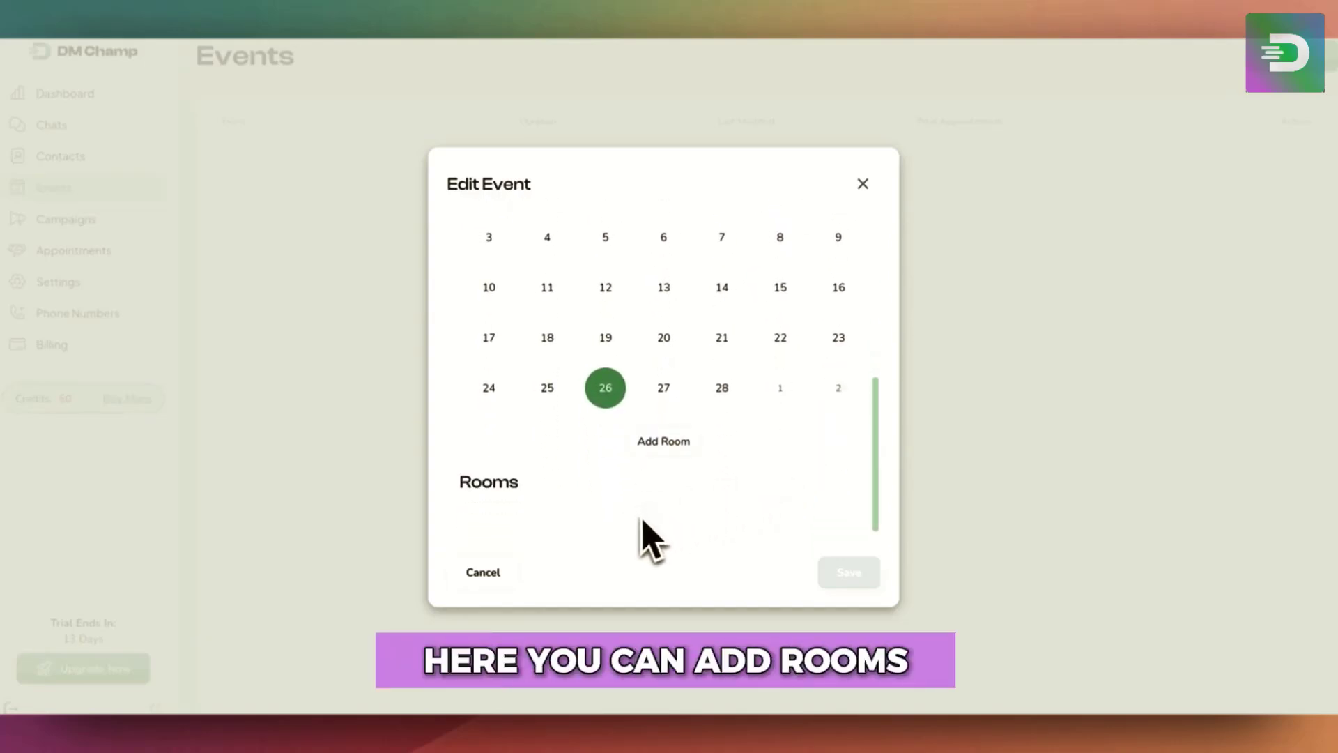
click(662, 441)
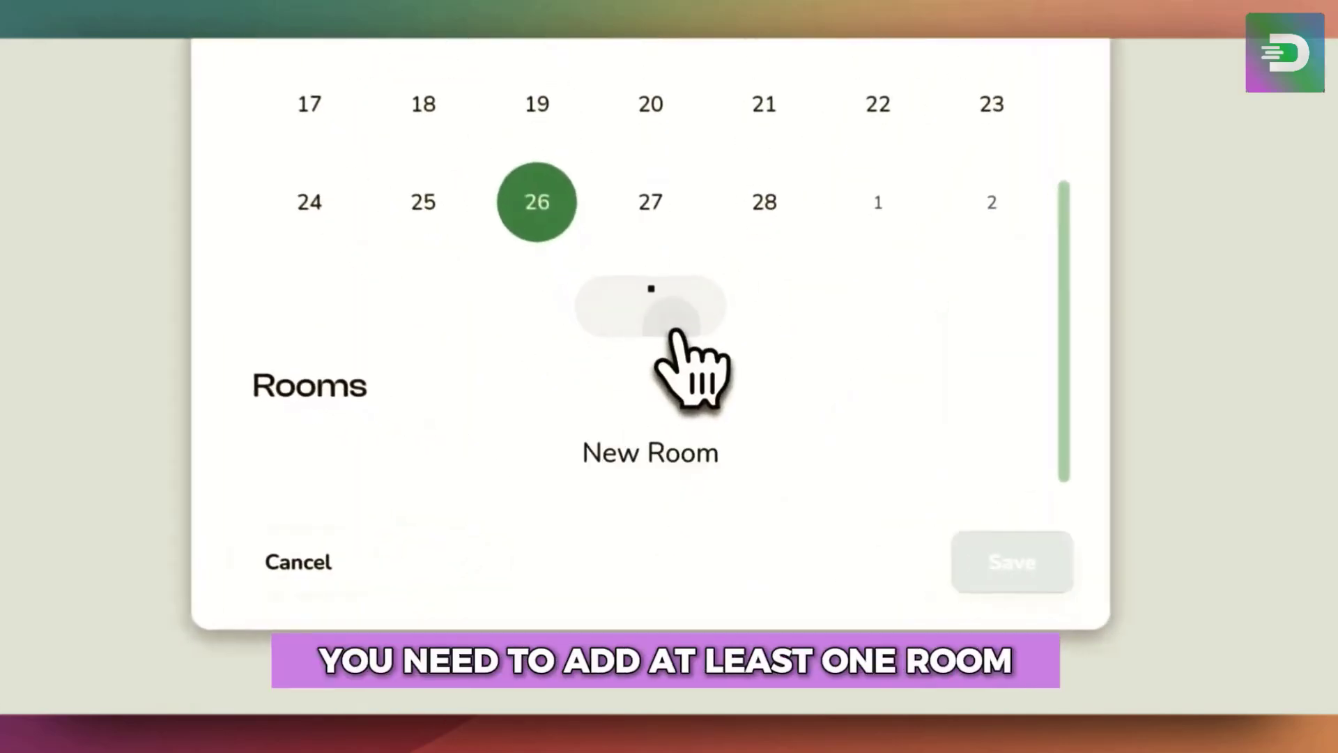
scroll(673, 418, down, 5)
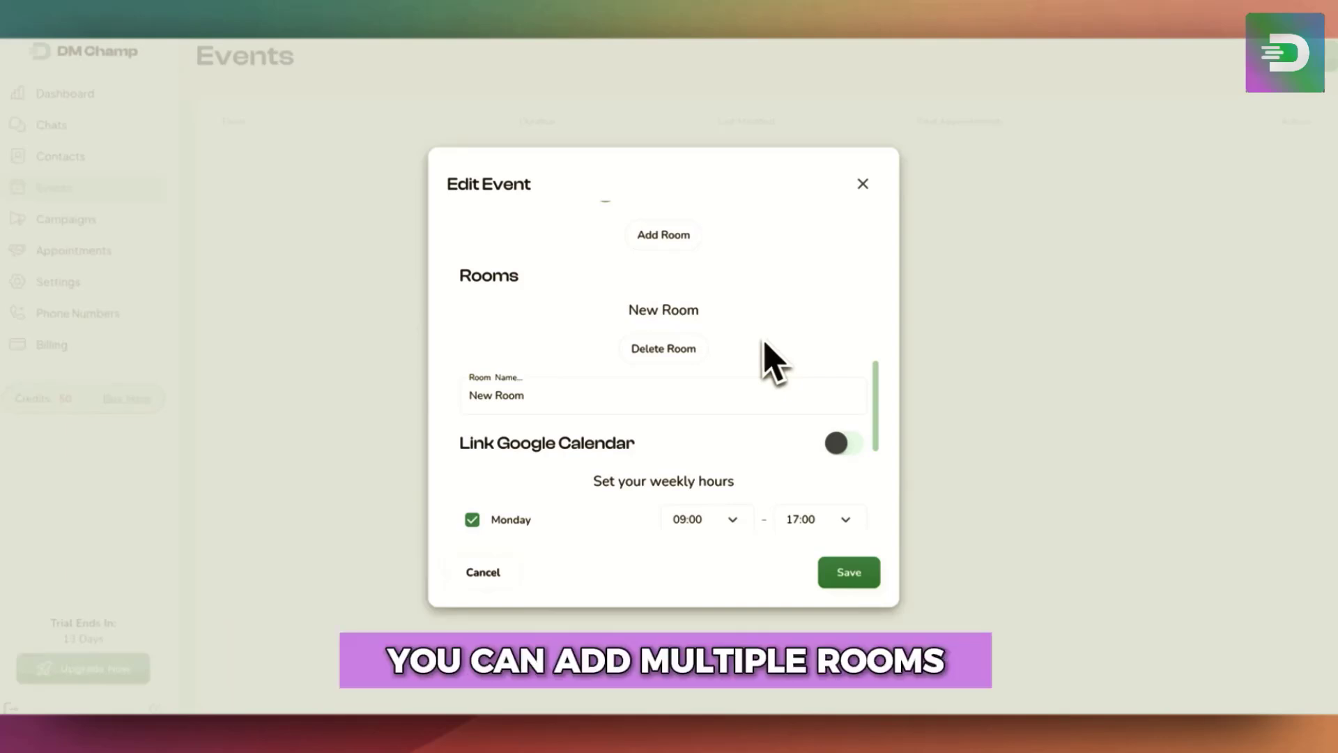
scroll(613, 450, down, 2)
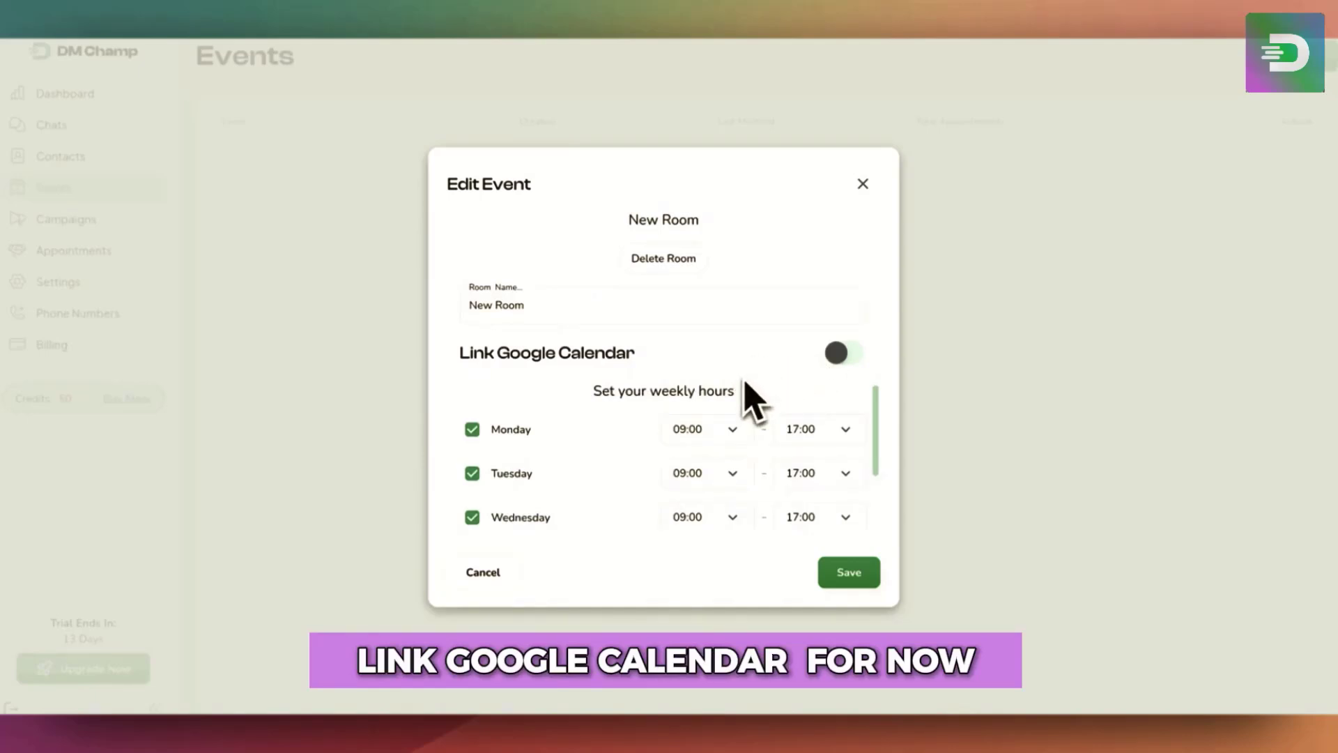
scroll(745, 382, down, 3)
scroll(745, 382, up, 2)
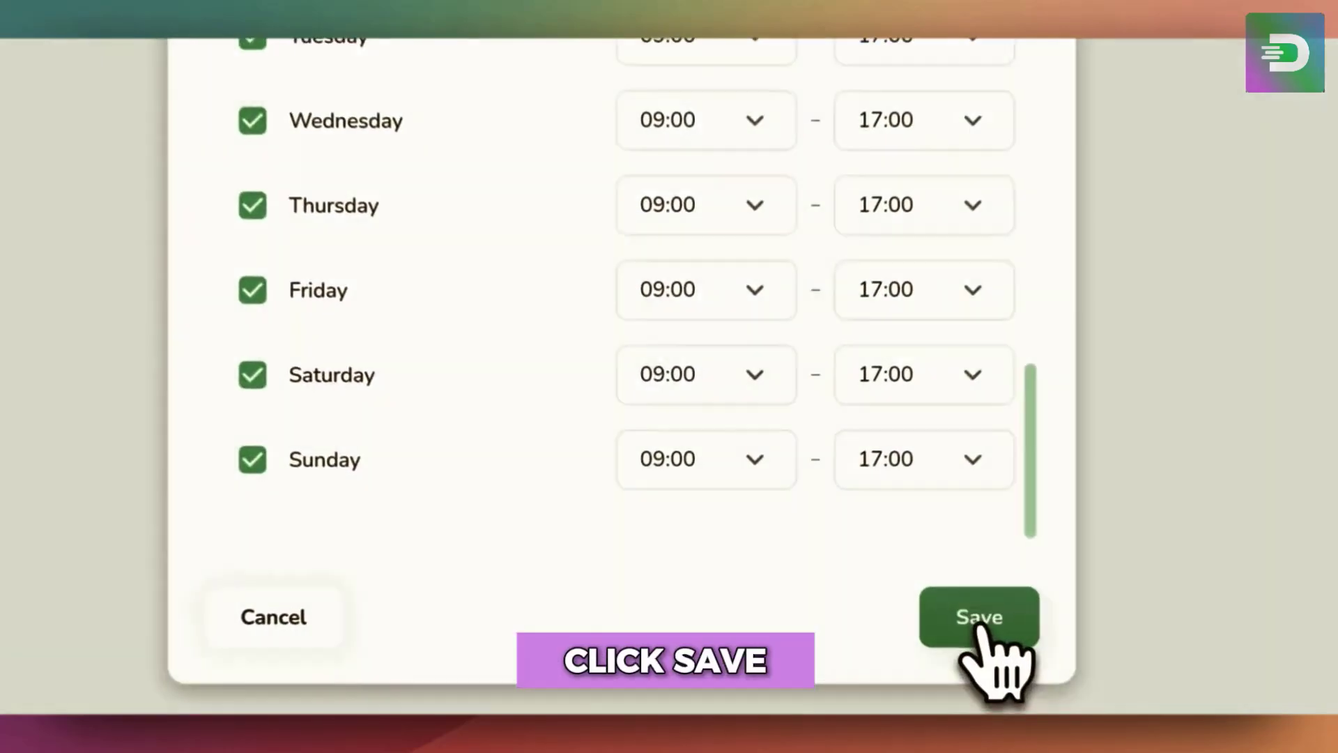
click(849, 572)
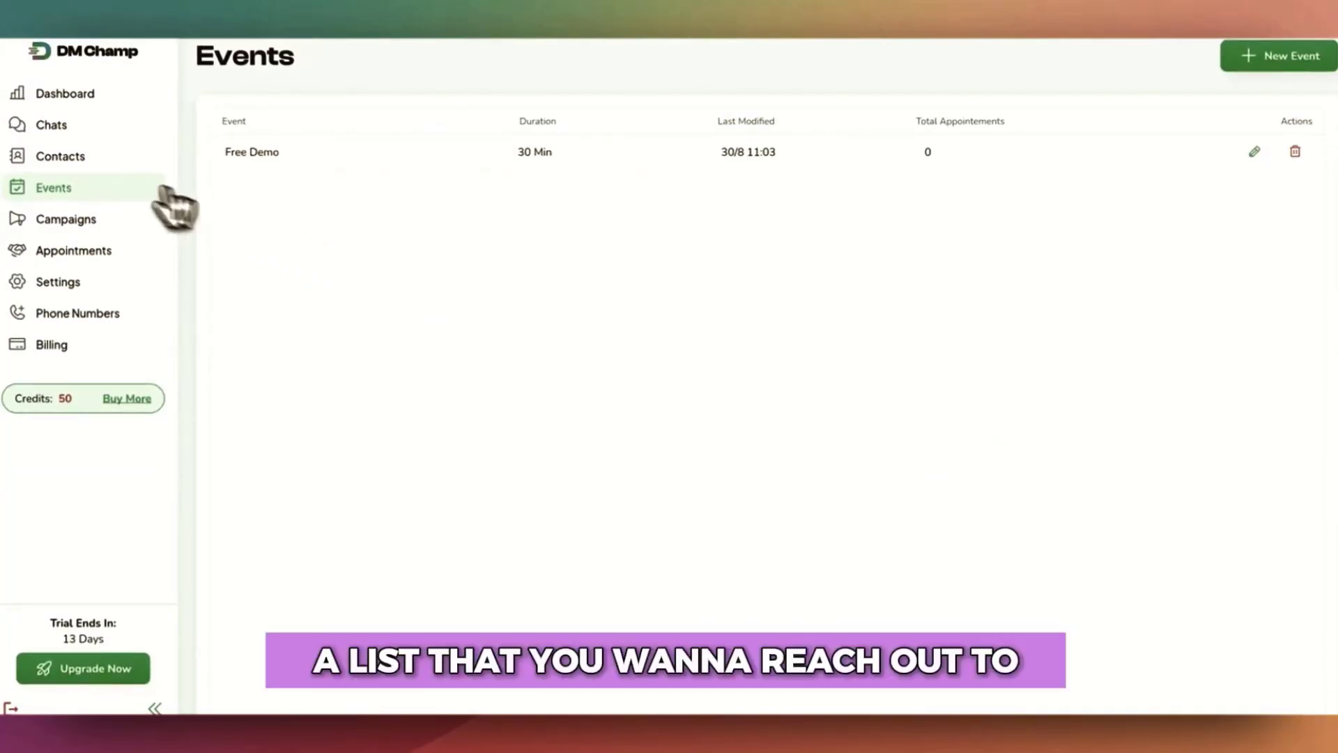
Step: Open the contacts and view the members of the Free Demo list and the Example List
click(84, 161)
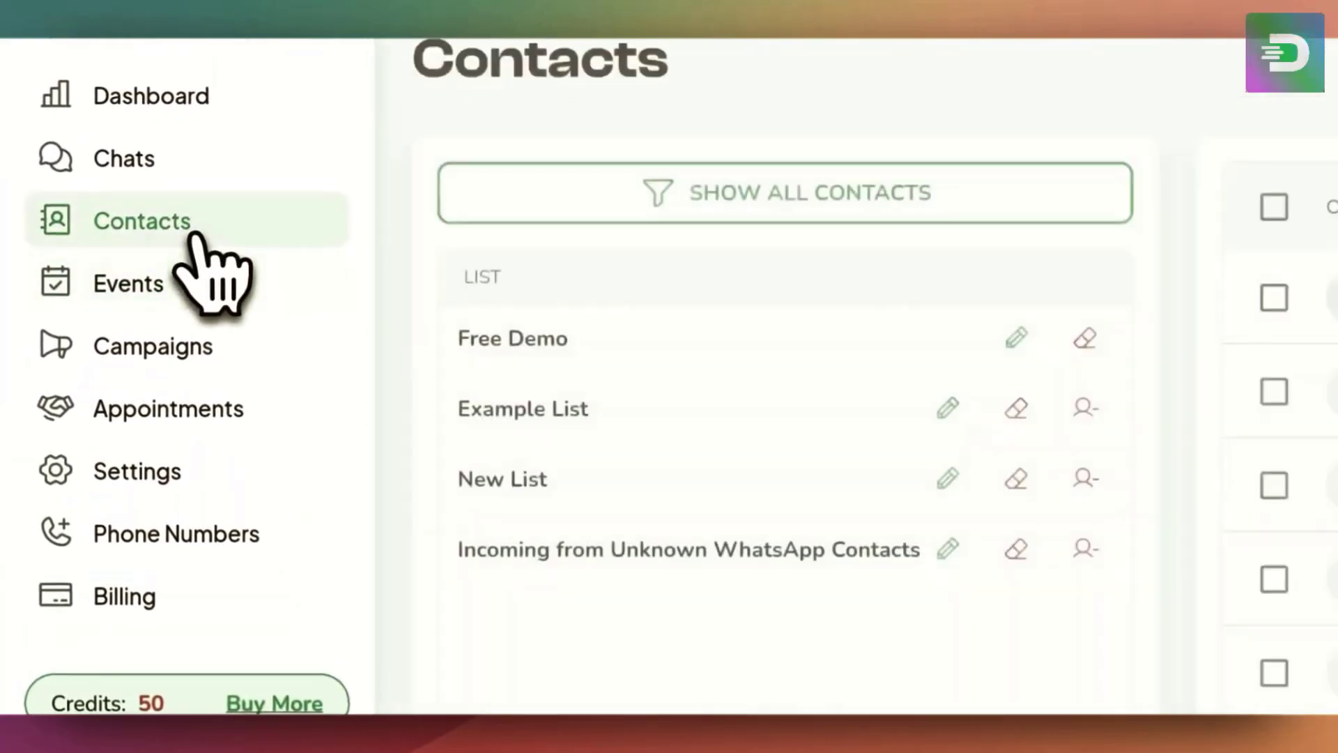
click(726, 334)
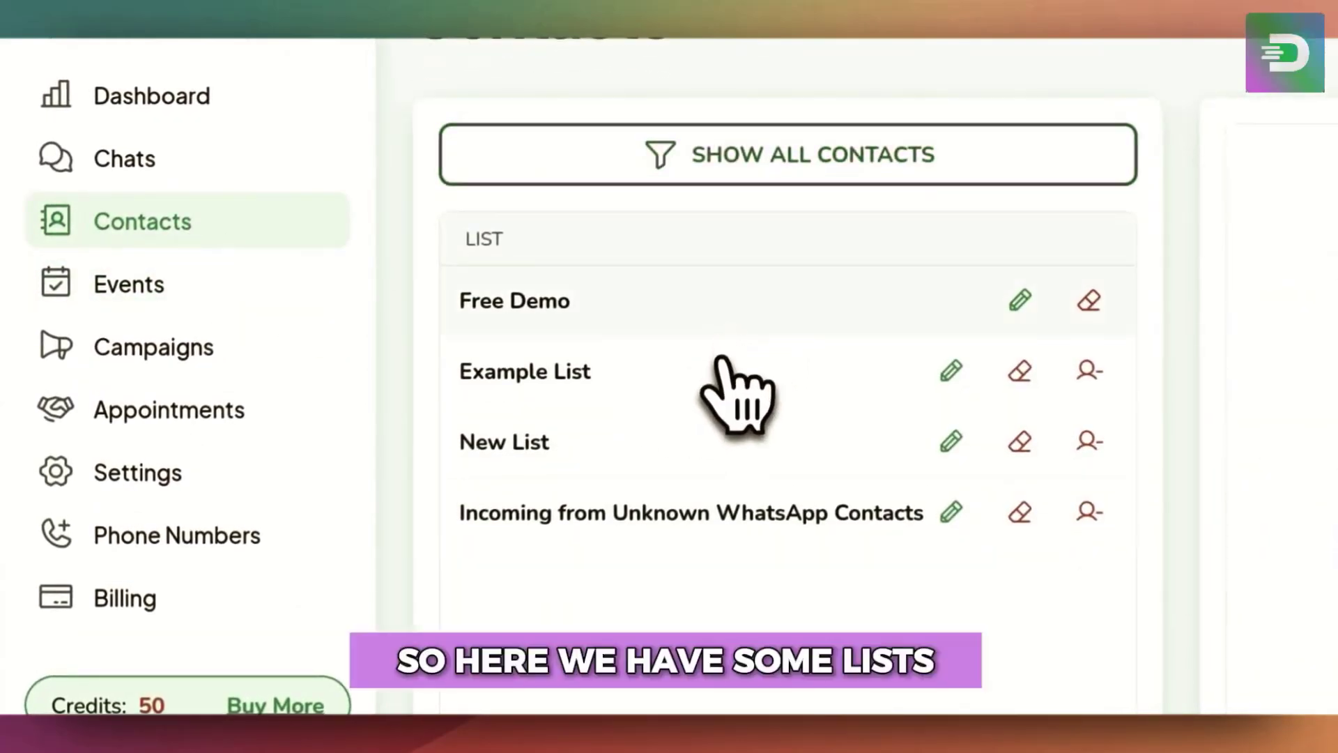
click(718, 372)
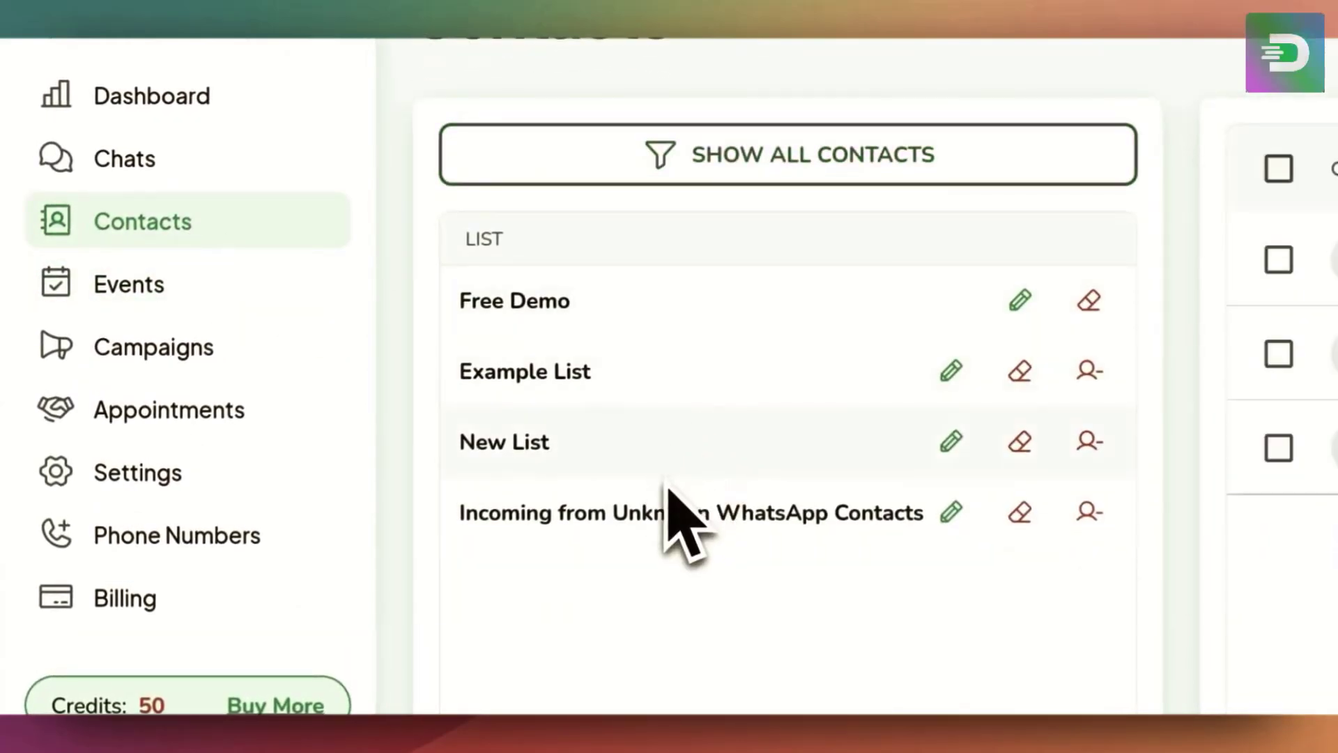
Step: View the contacts in the Incoming from Unknown WhatsApp Contacts list and the Example List
click(631, 514)
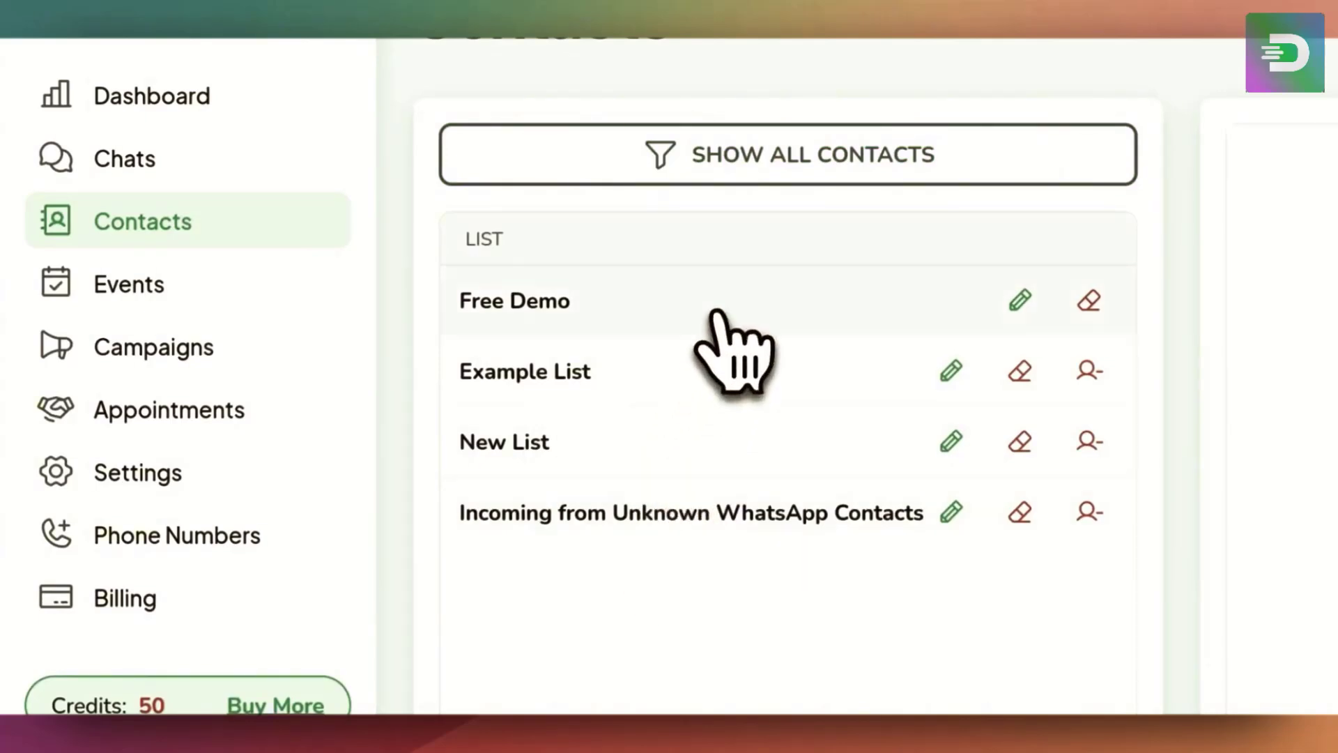
click(679, 364)
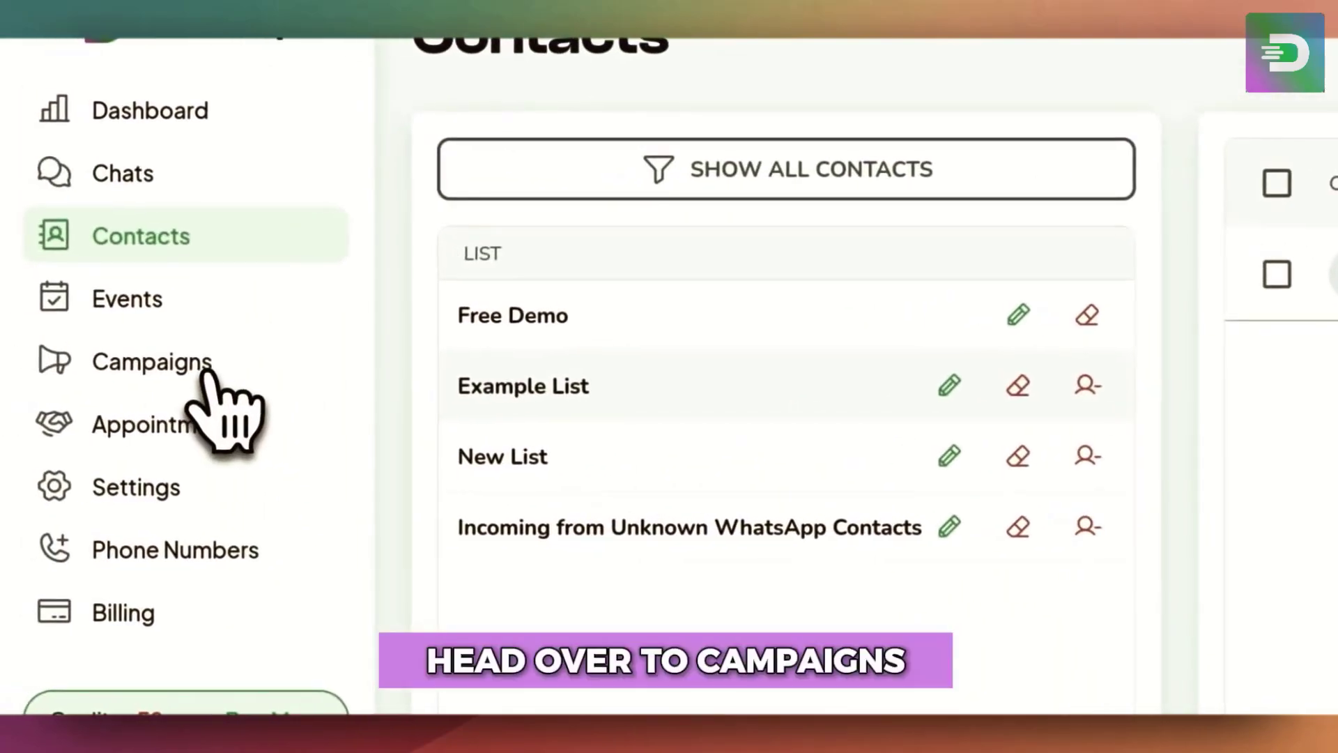
Step: Create a new campaign named "Free demo - outgoing" with type Outgoing and bookings enabled, and proceed to its setup
click(209, 376)
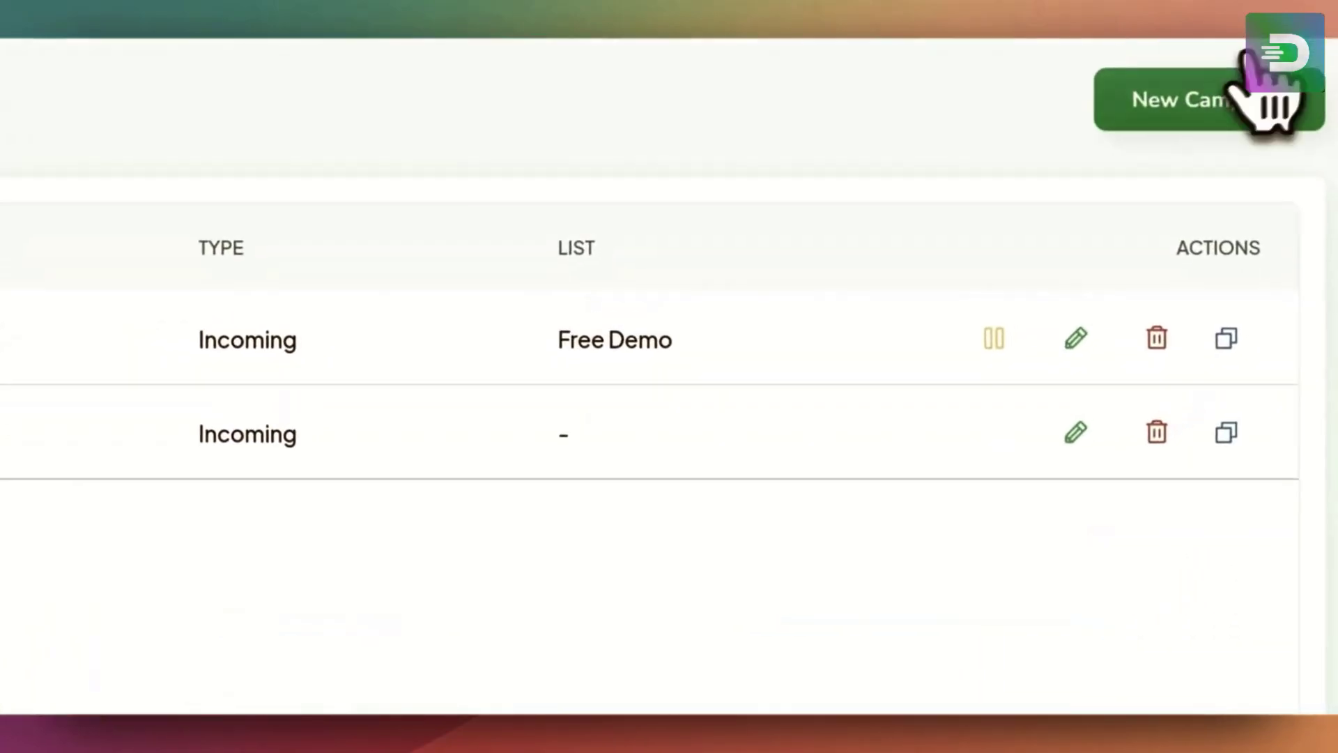
click(1211, 105)
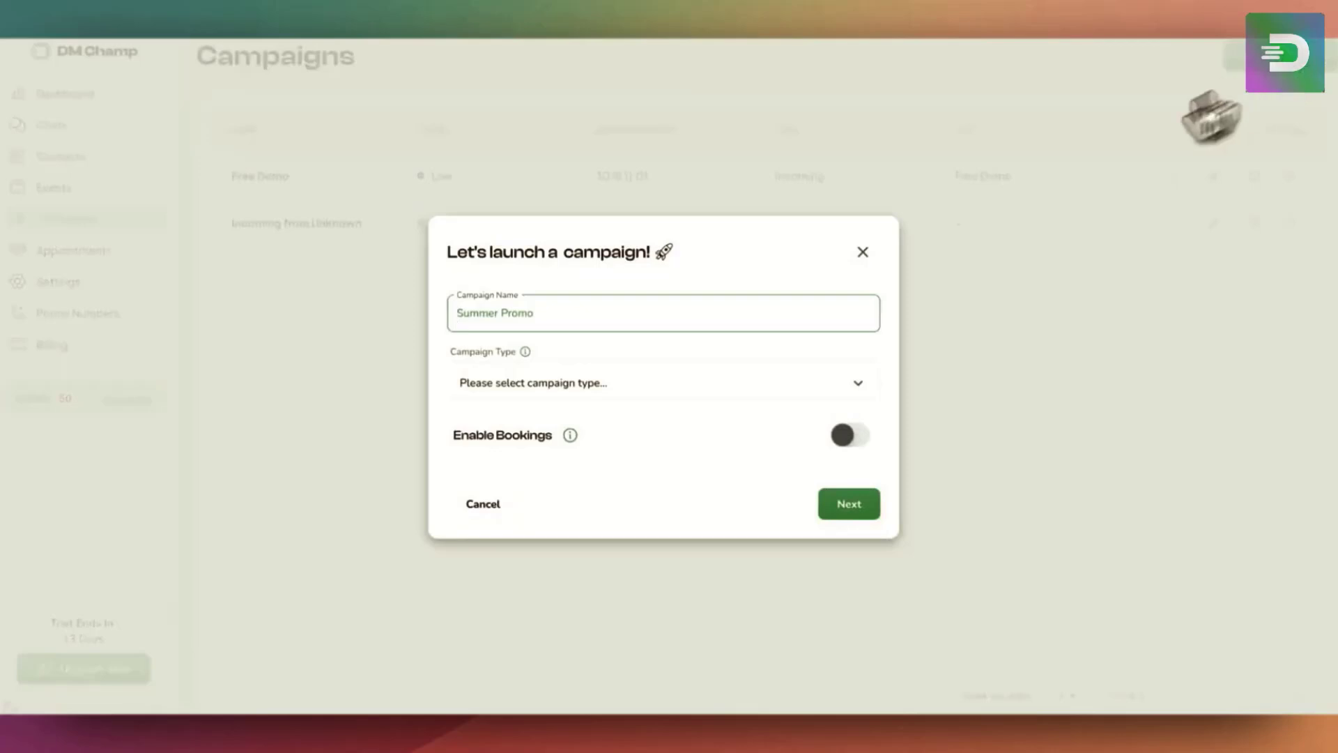
text(Free)
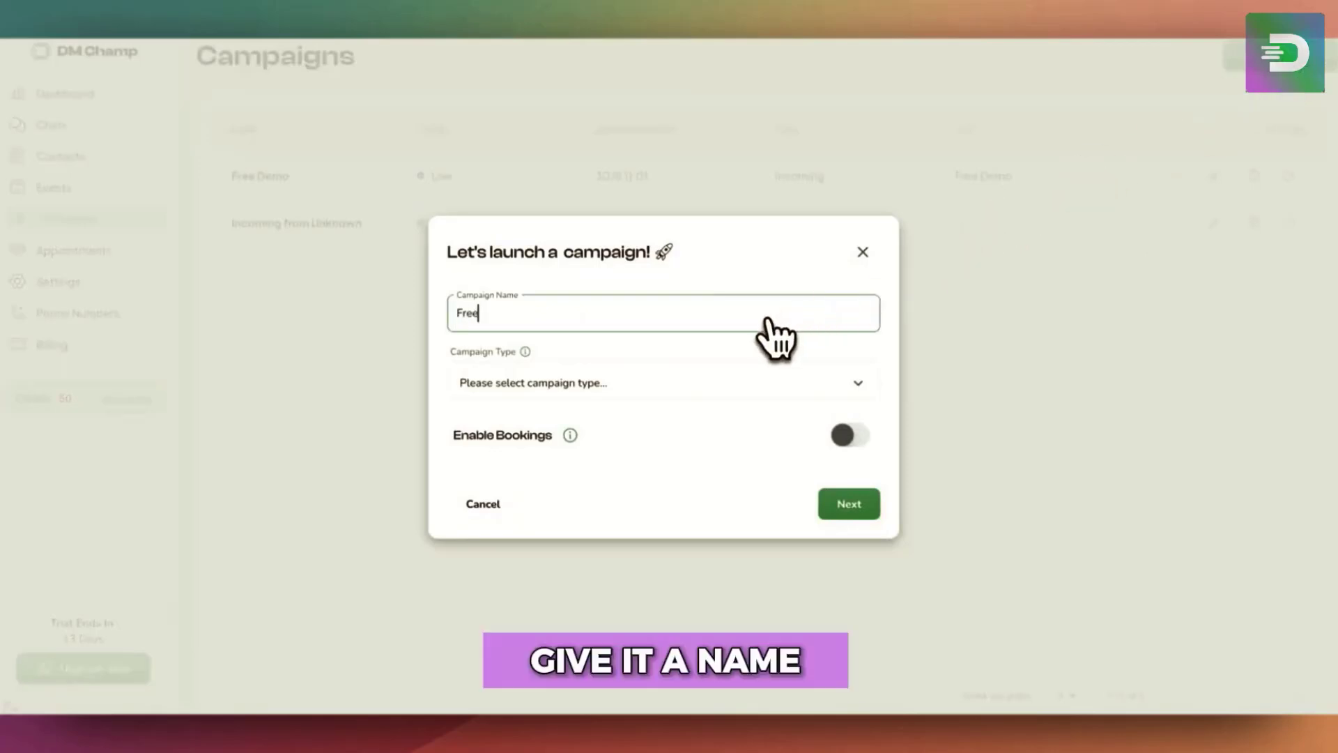
text( demo - outgoing)
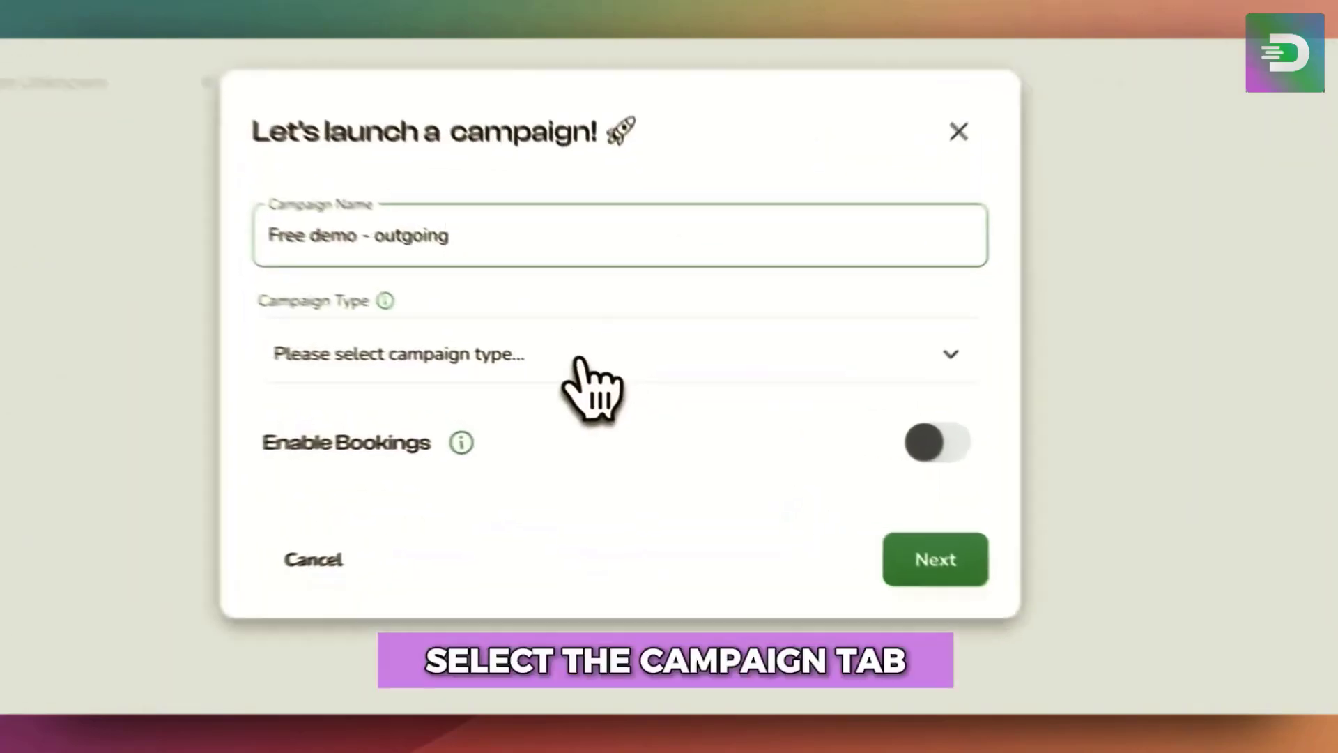
click(641, 384)
click(636, 377)
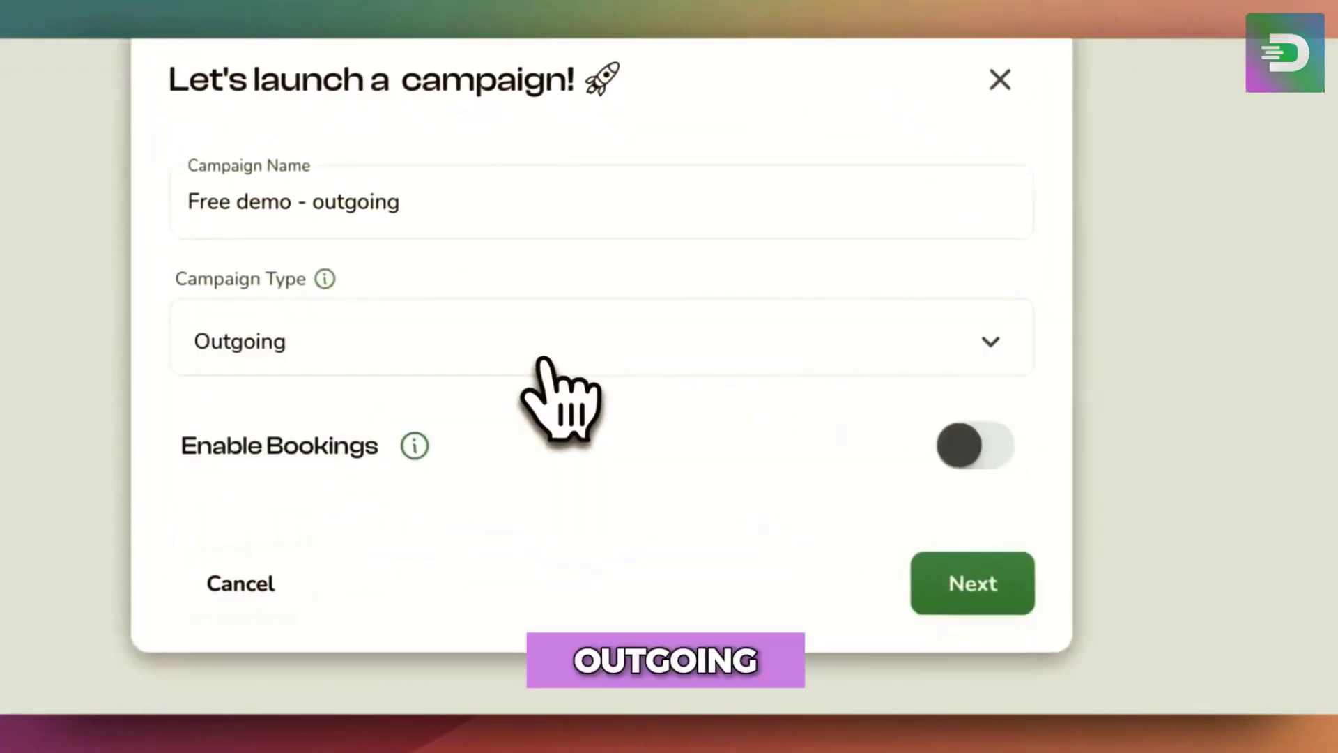
click(979, 460)
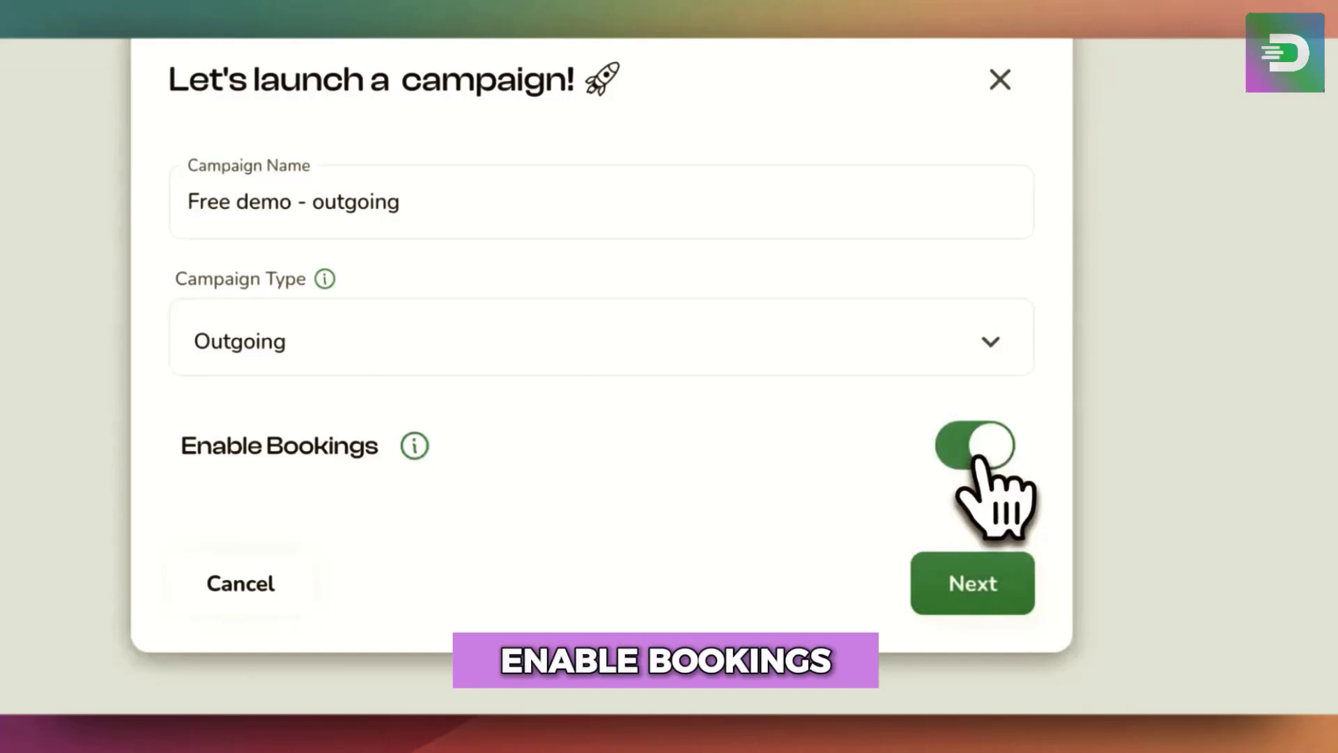
click(973, 582)
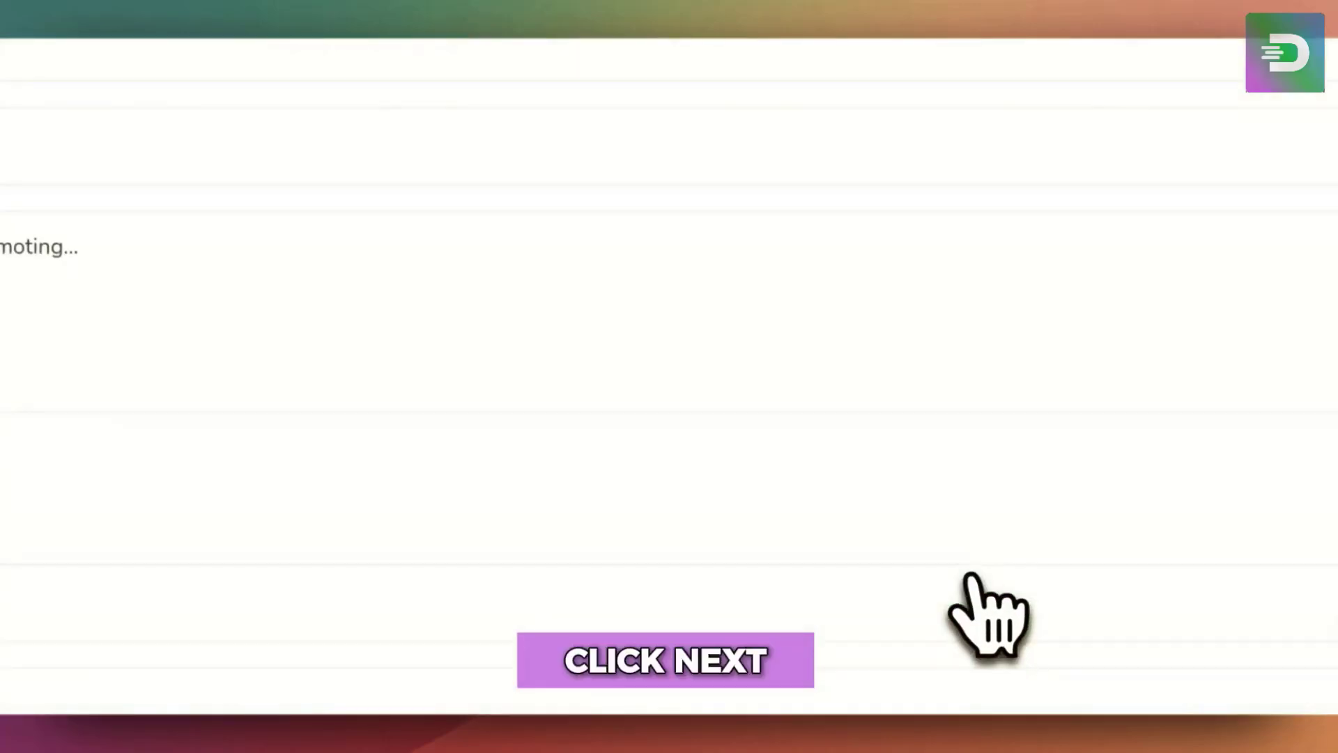
Step: Set the campaign language to English and describe the promotion as "We are doing free demos, reaching out to old leads."
click(262, 160)
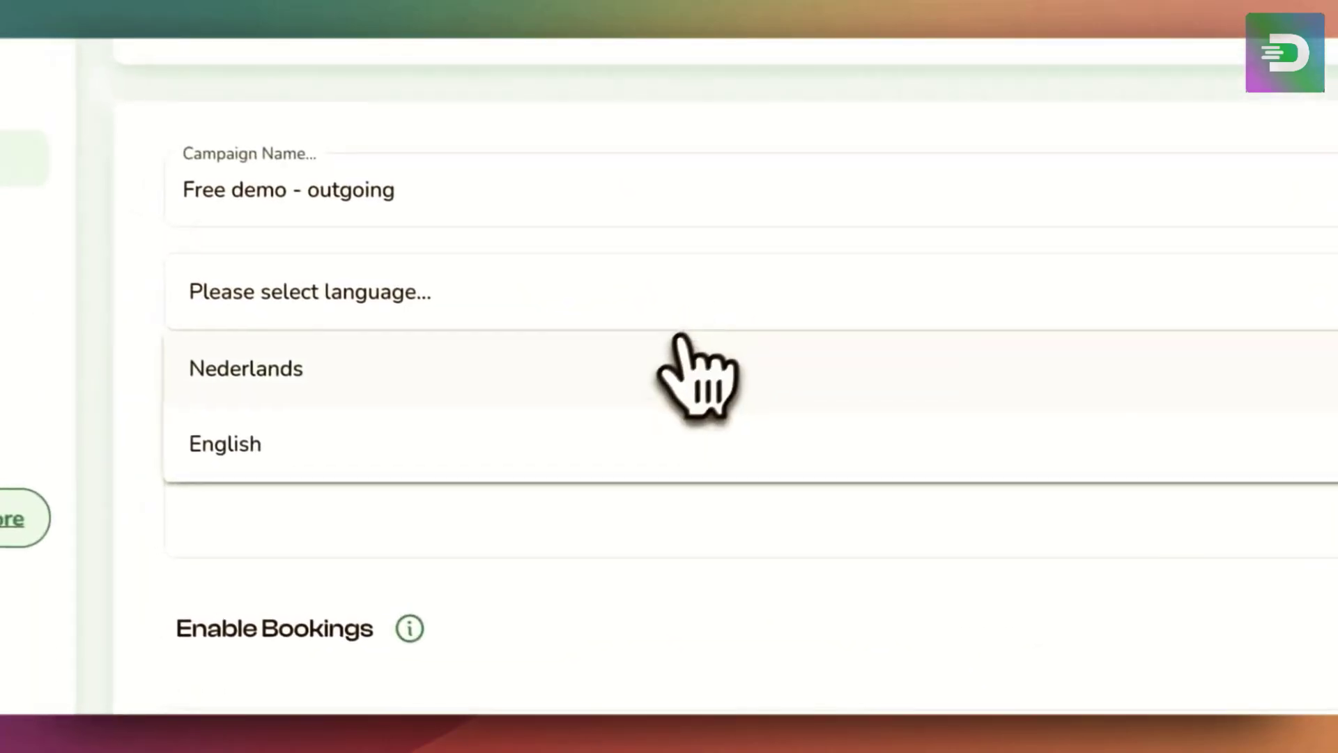
click(598, 442)
click(567, 448)
text(We)
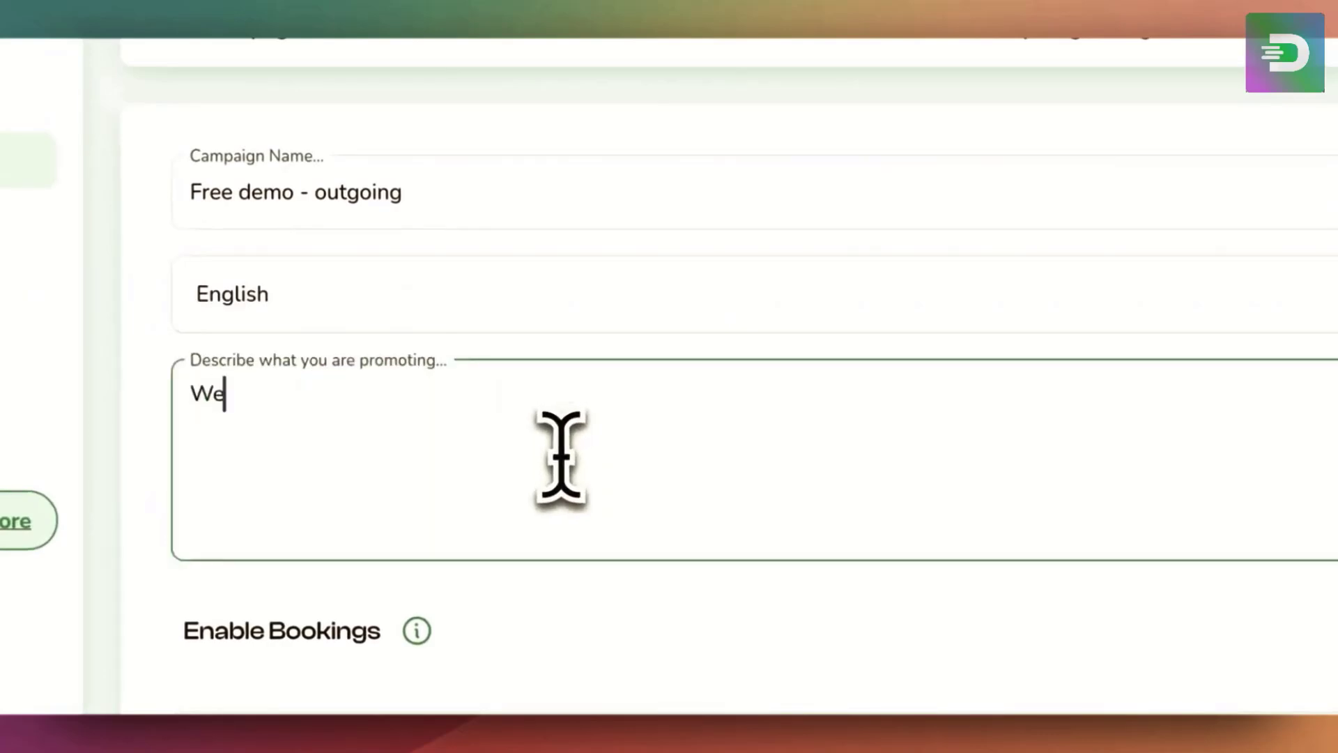
text( are e)
key(BackSpace)
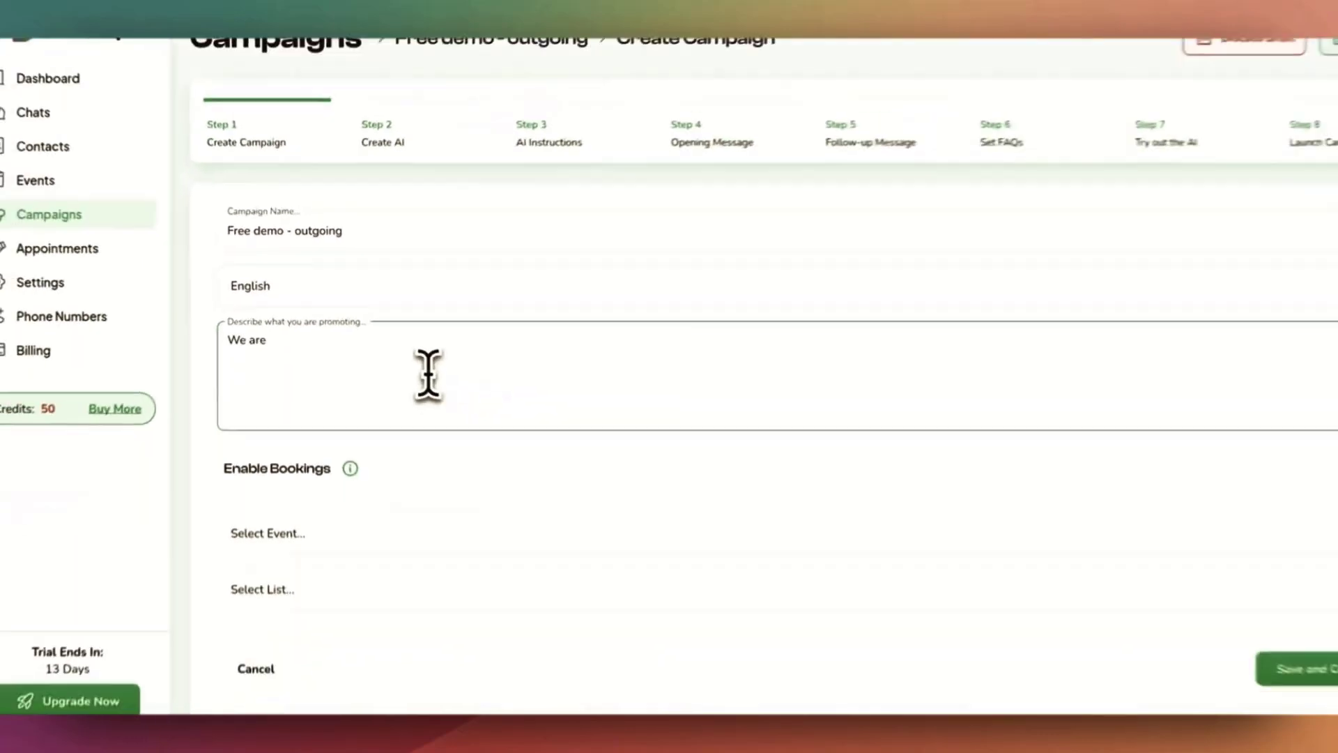
text(doing free demos, reaching out to old leads.)
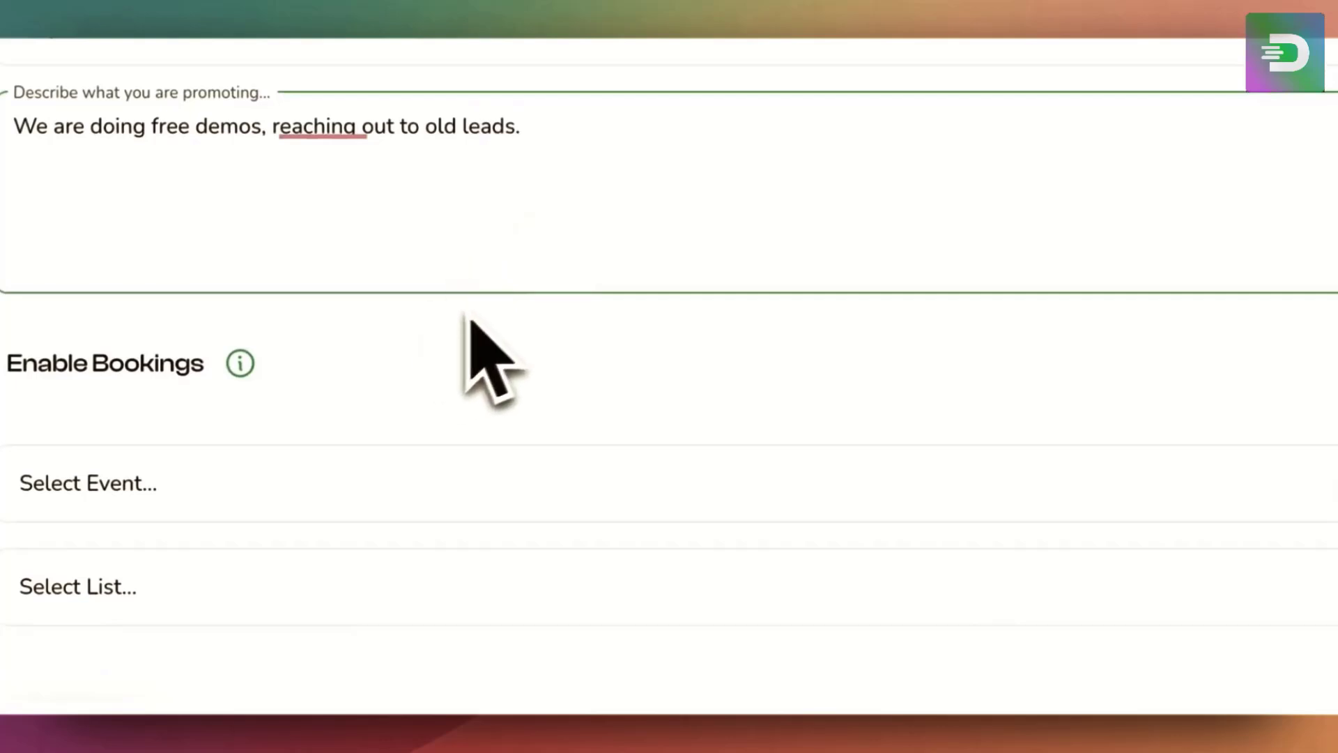
Step: Assign the Free Demo event and the Example List to the campaign, and save to continue to the AI setup
click(472, 506)
click(326, 638)
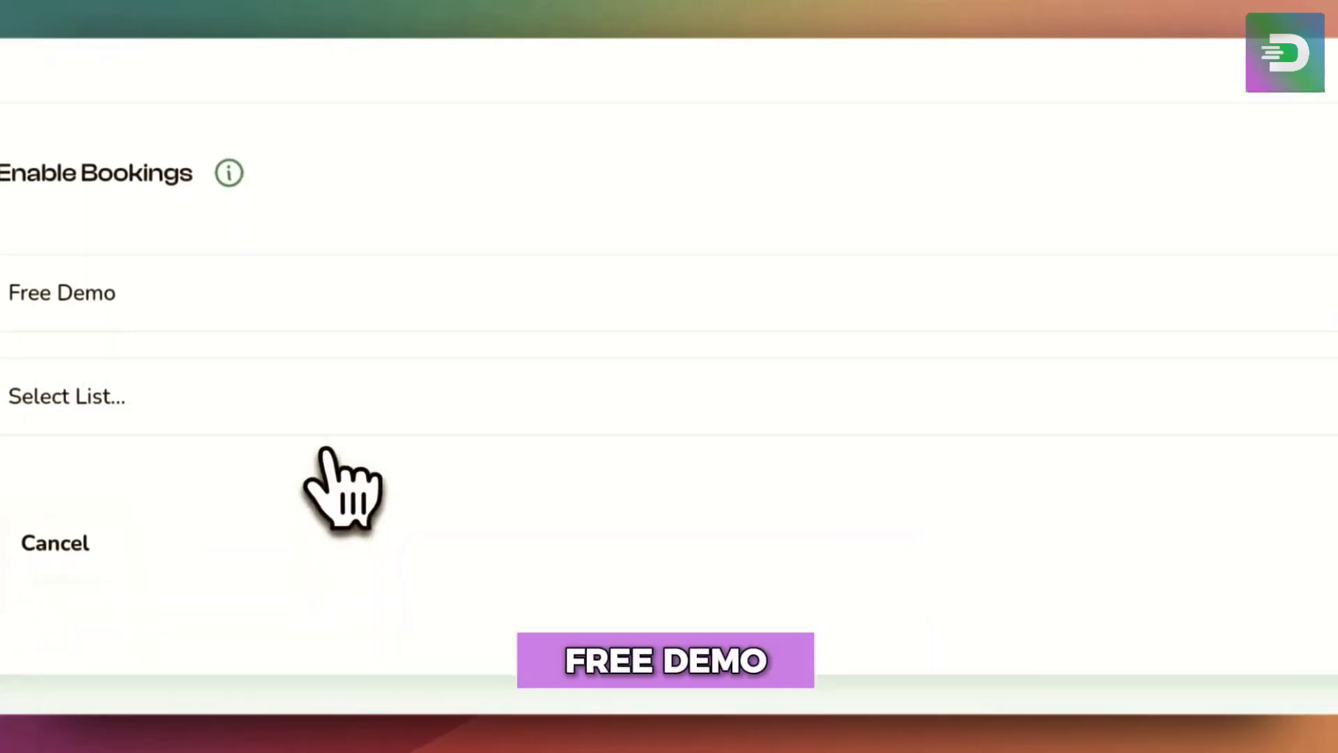
click(461, 423)
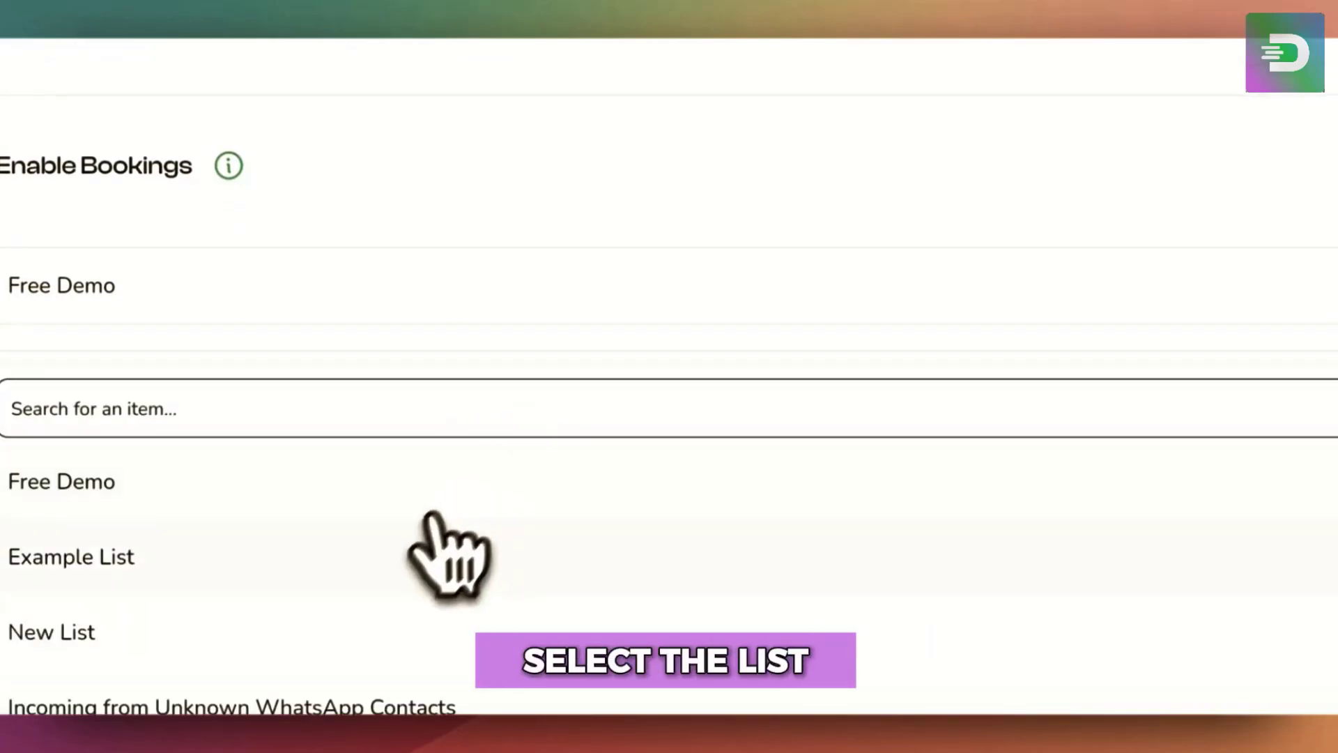
click(377, 566)
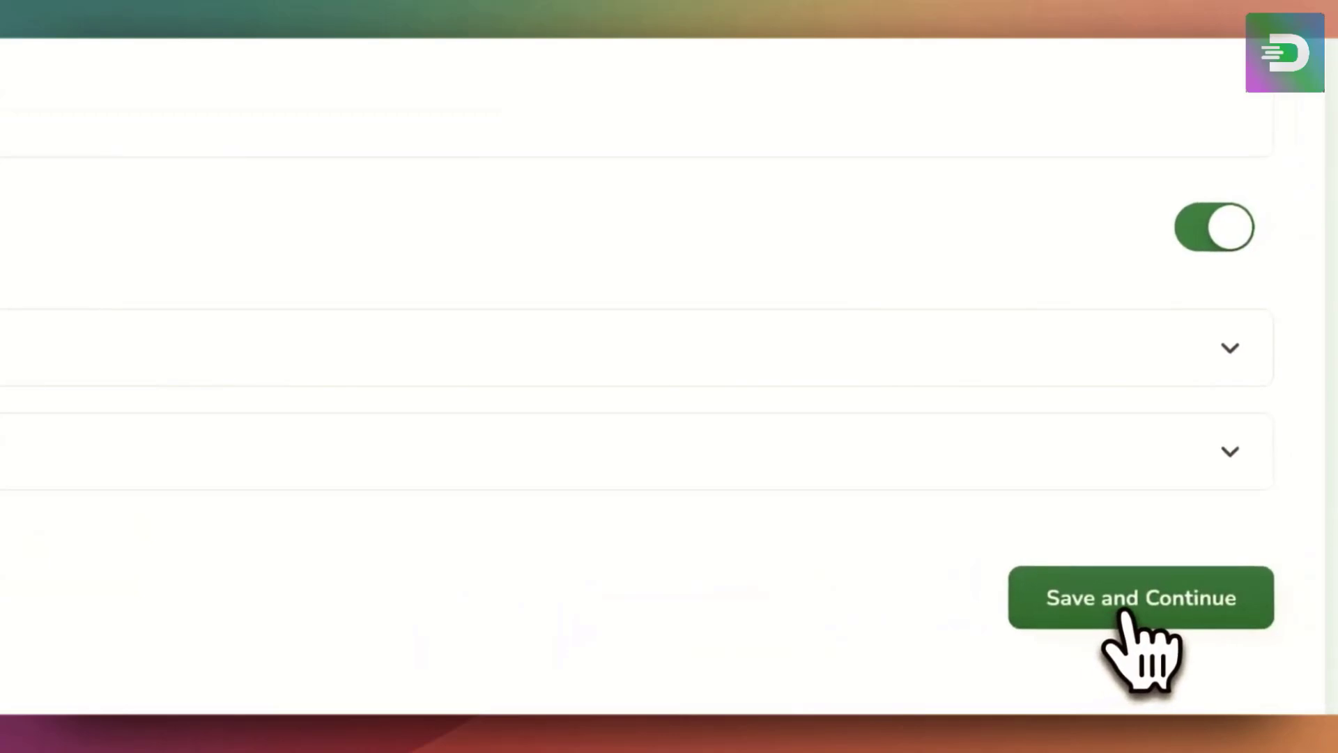
click(1314, 537)
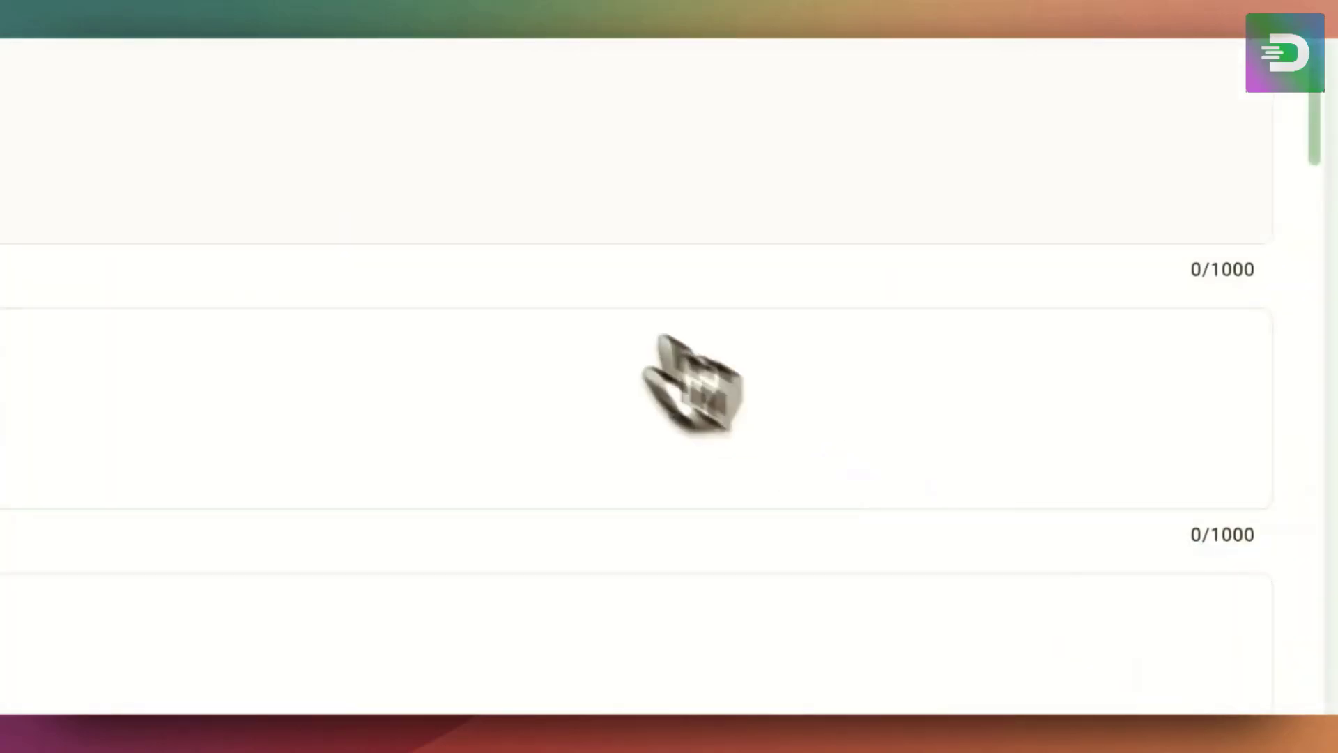
Step: Describe the AI as a named sales agent at DM Champ and have it ask "What has held you back from using AI"
click(460, 149)
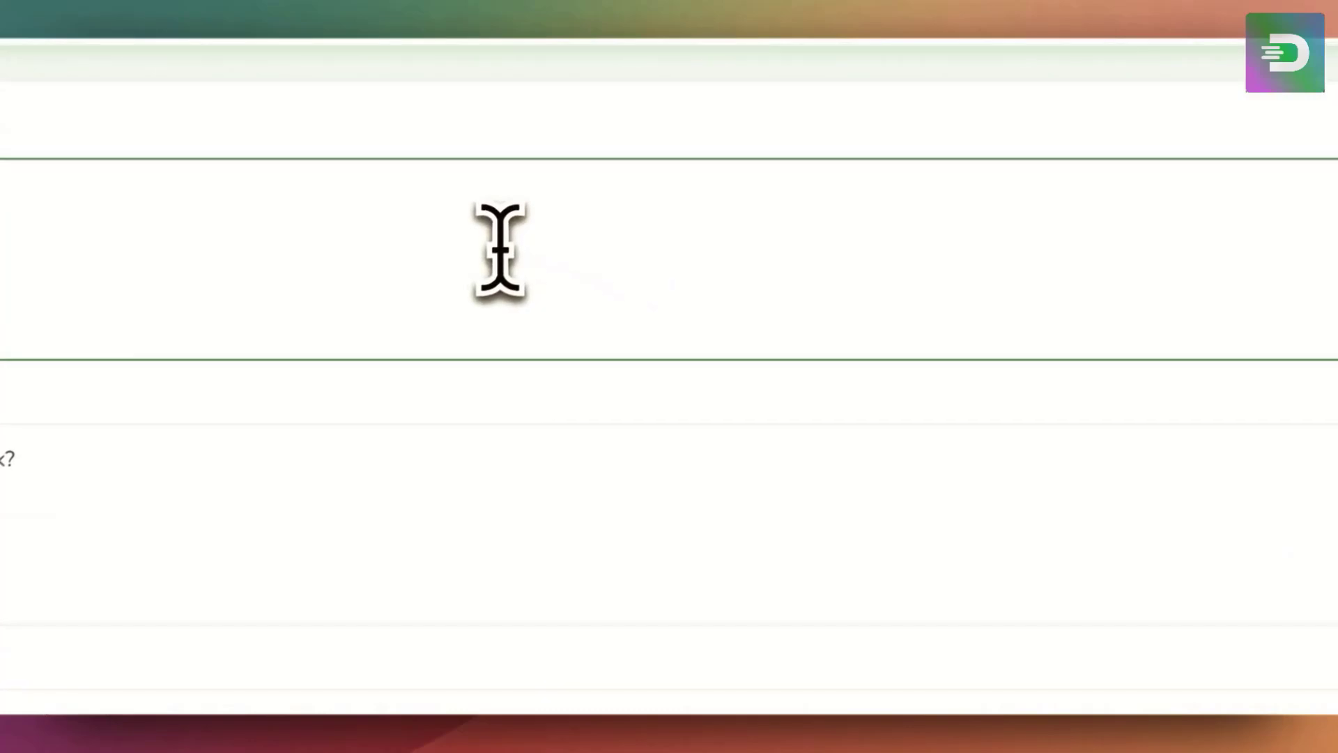
text(You are Sohaib, a a)
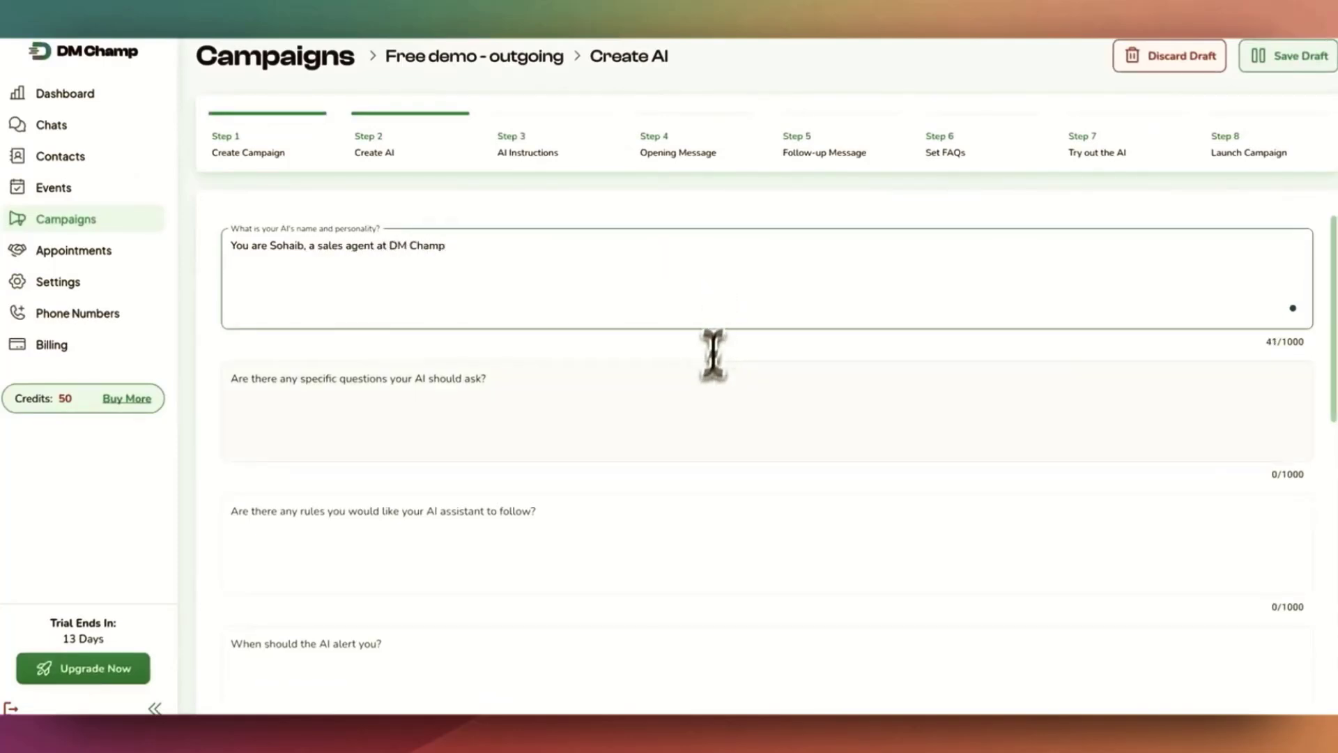
click(577, 427)
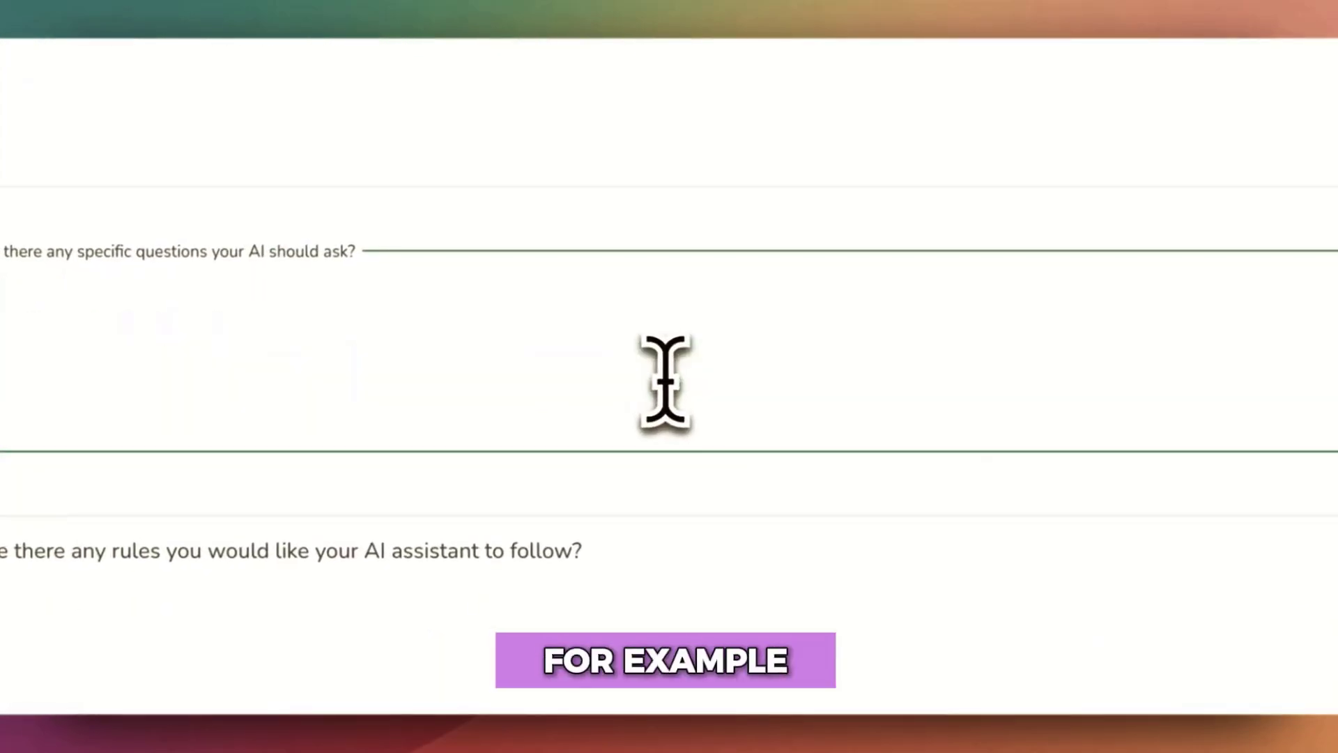
text(What has held you back from using AI)
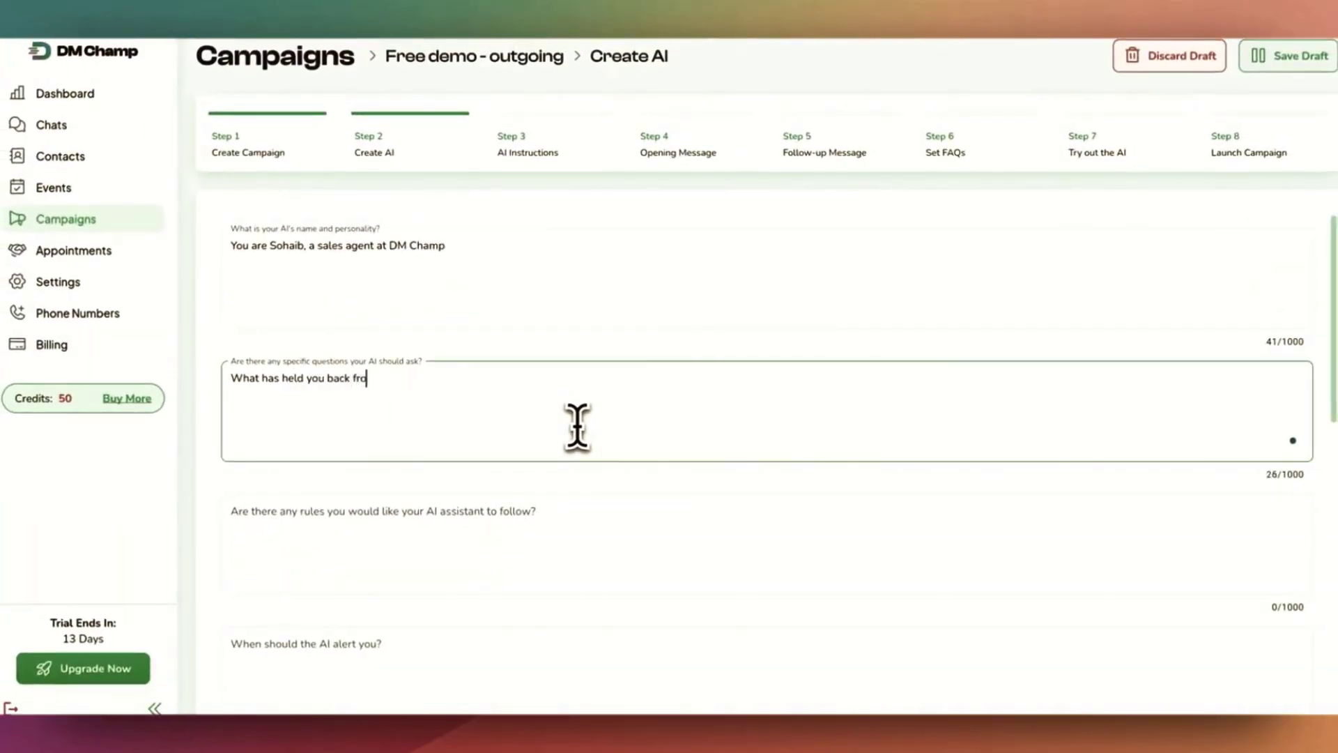
Step: Add the AI rule "Don't talk about pricing" and set the alert condition to "When the lead gets annoyed"
scroll(577, 427, down, 2)
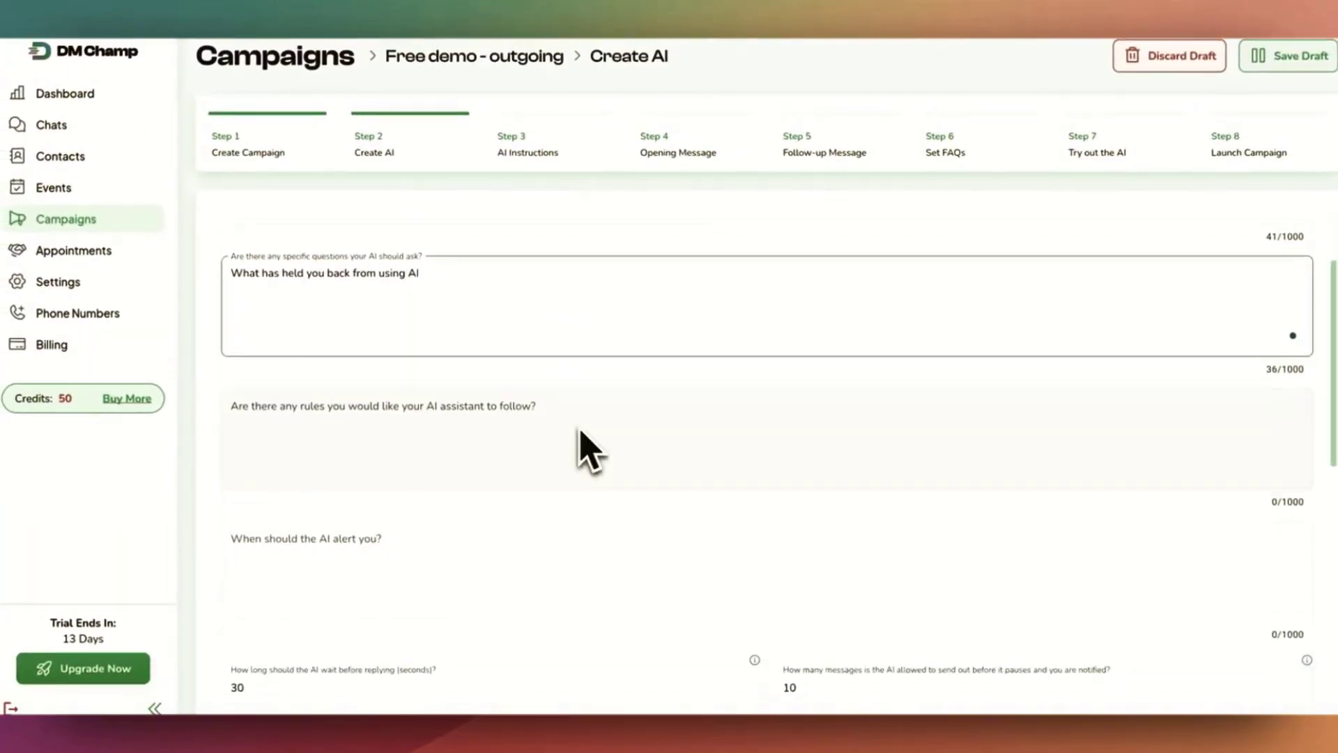
click(522, 447)
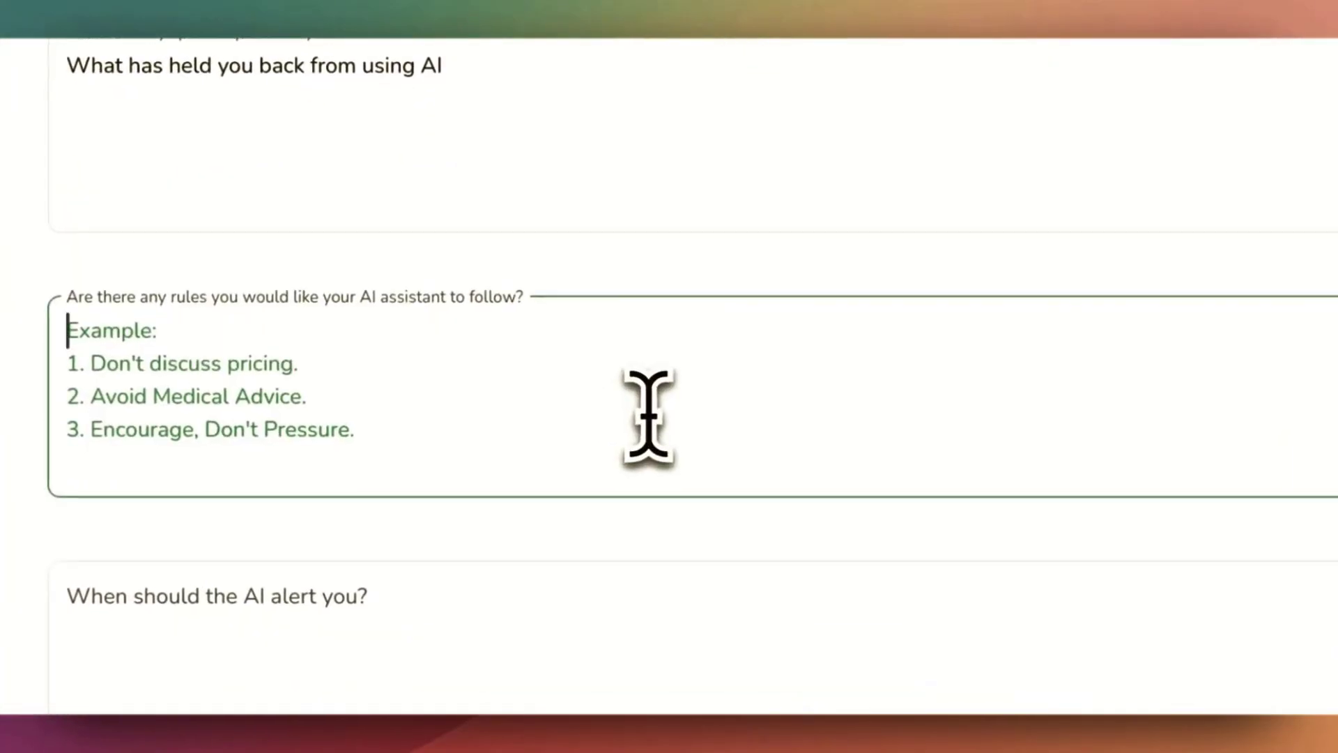
text(Don)
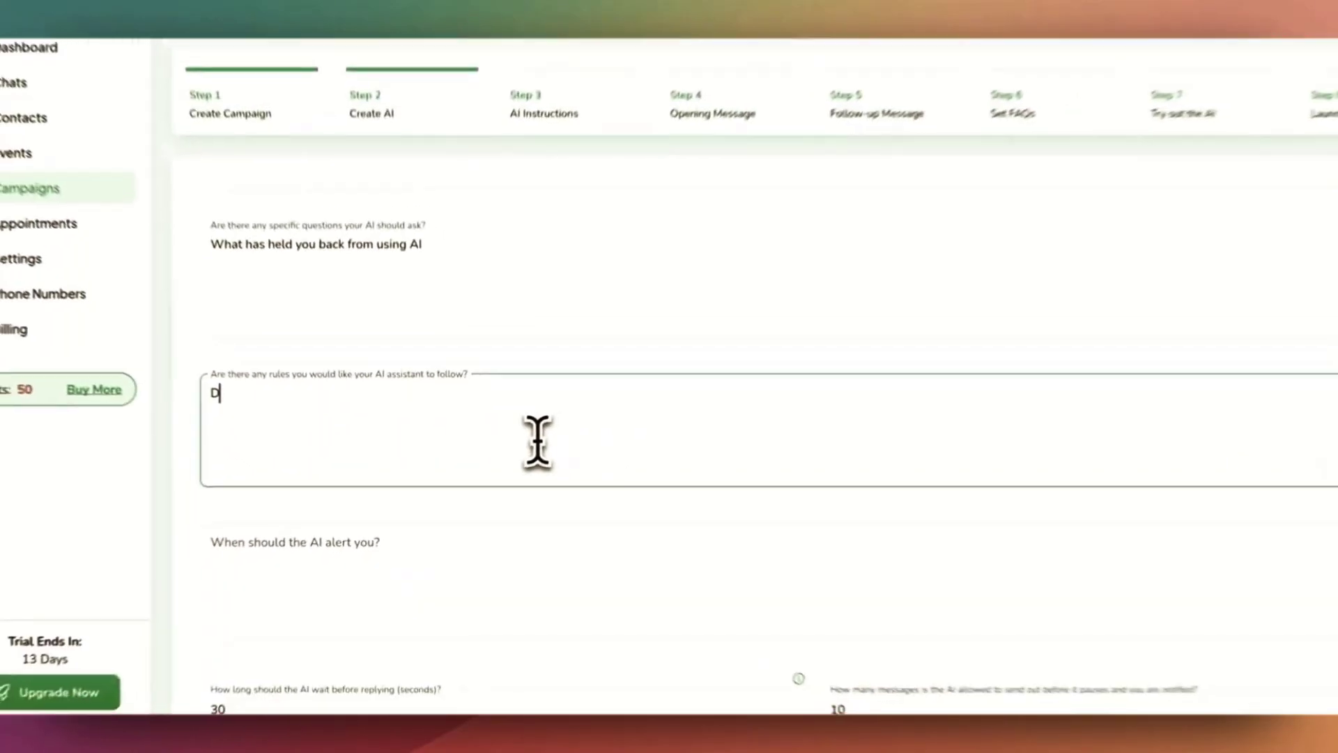
text('t t)
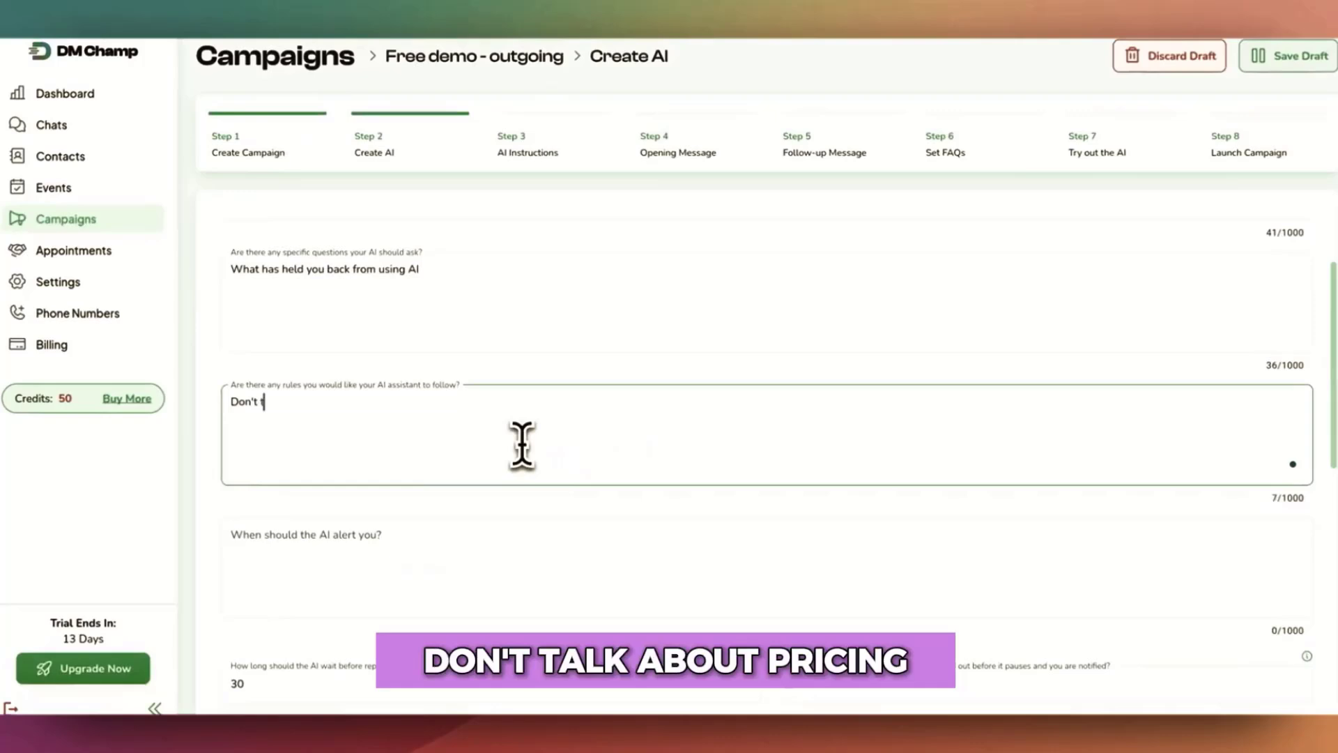
text(al ka)
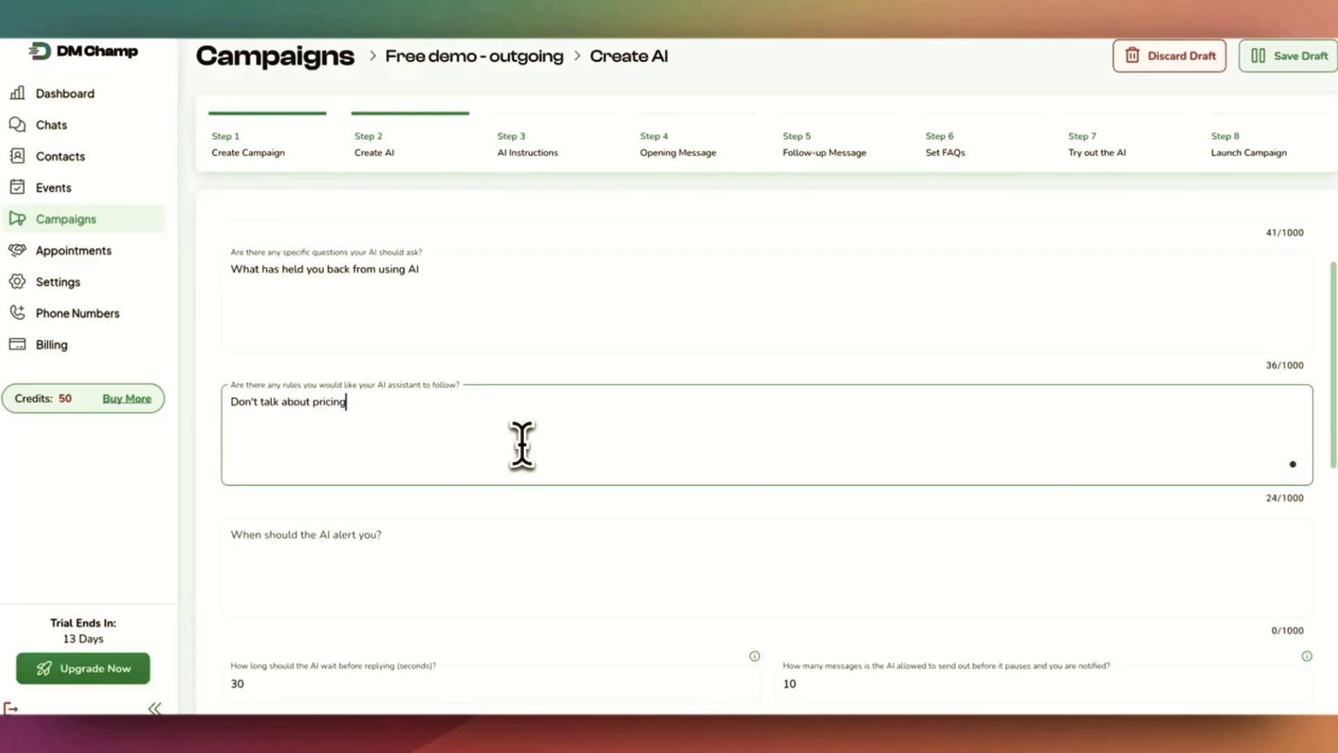
click(453, 557)
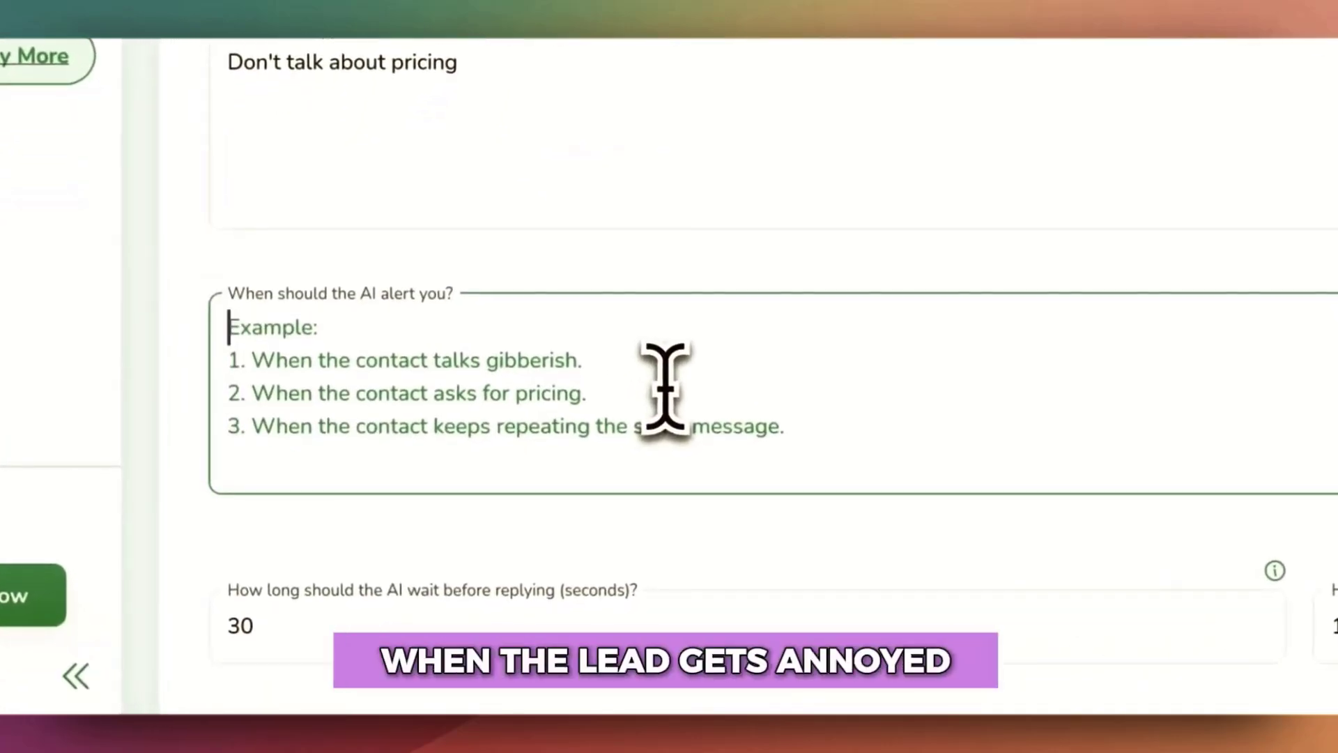
text(When the lead gets annoyed)
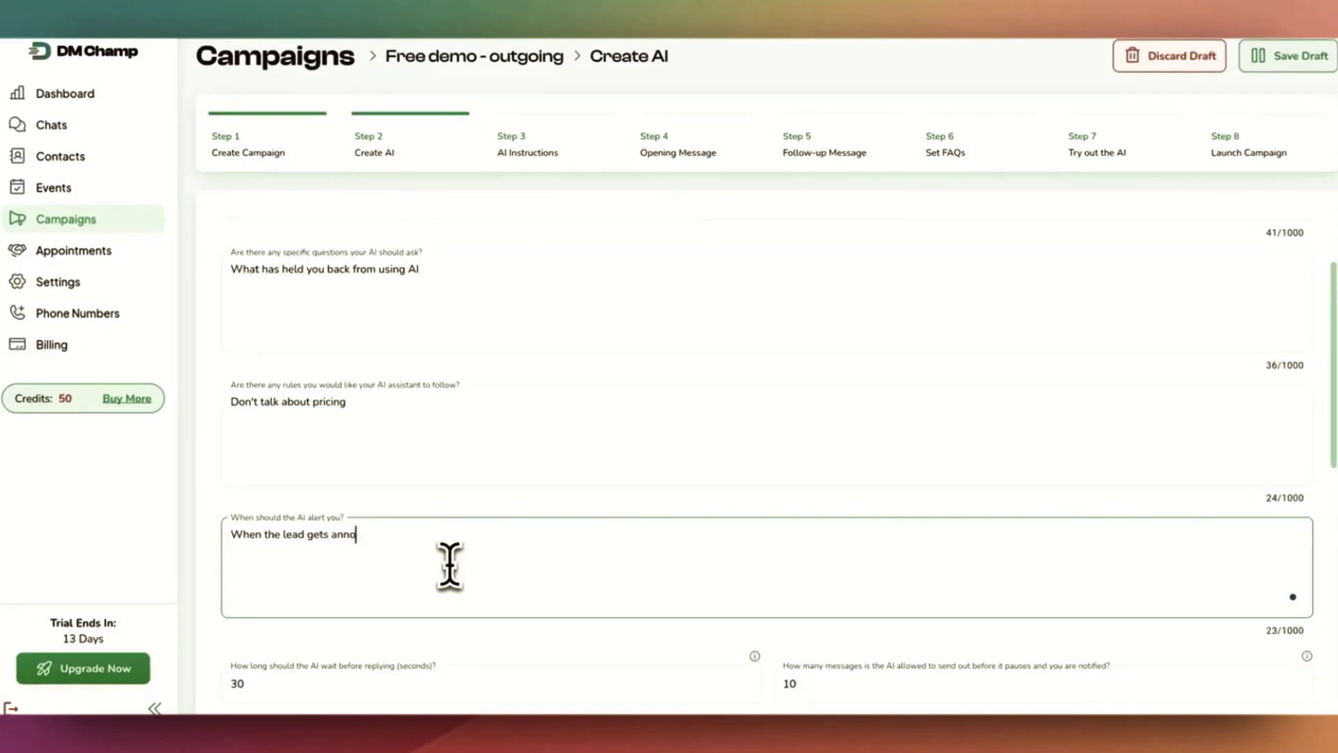
Step: Keep the default reply settings and active hours, save the AI setup, and accept the AI-generated instructions
scroll(449, 566, down, 3)
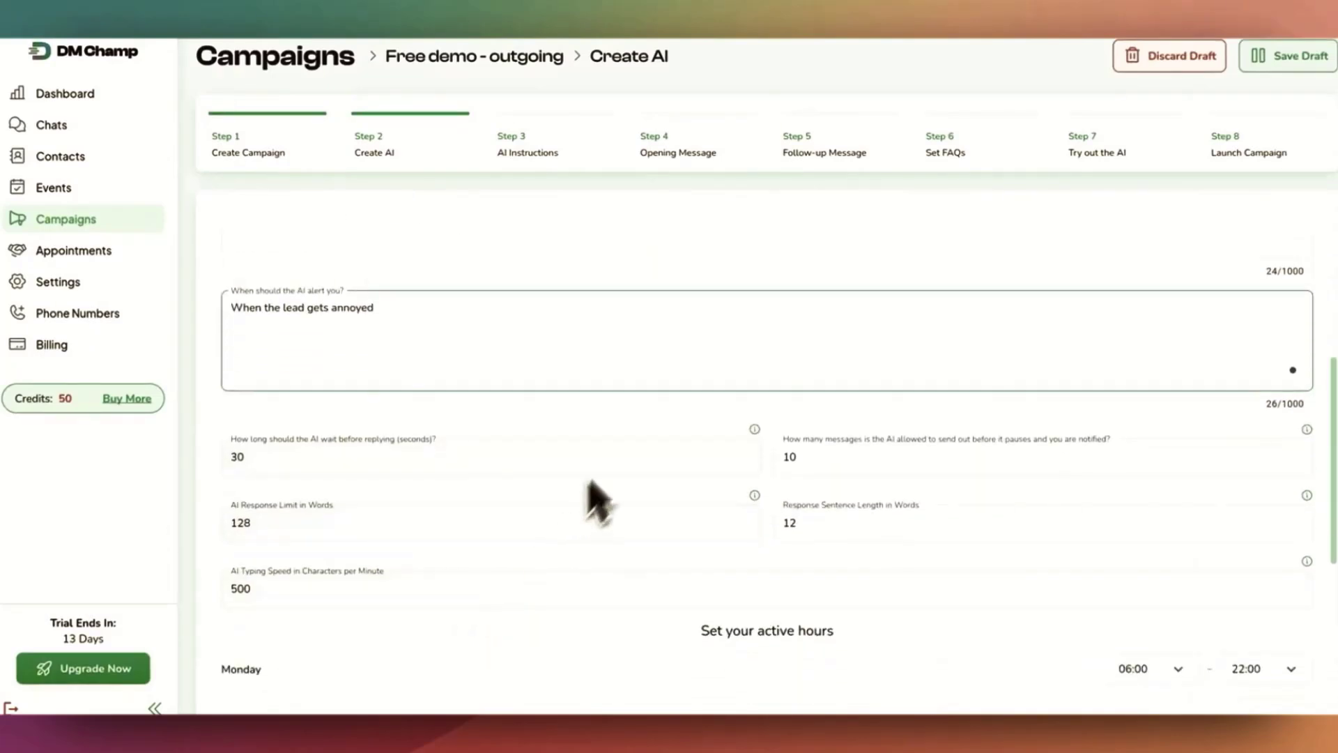
scroll(666, 452, down, 5)
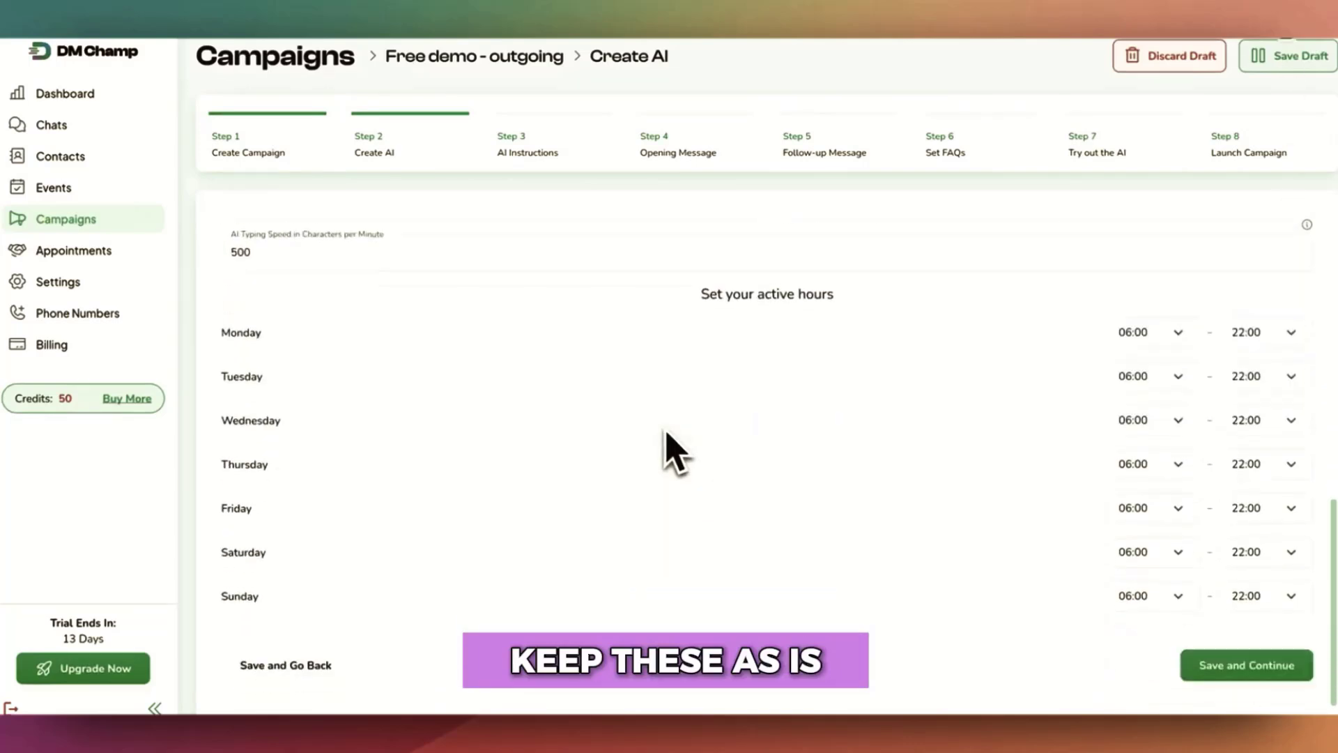
click(1254, 668)
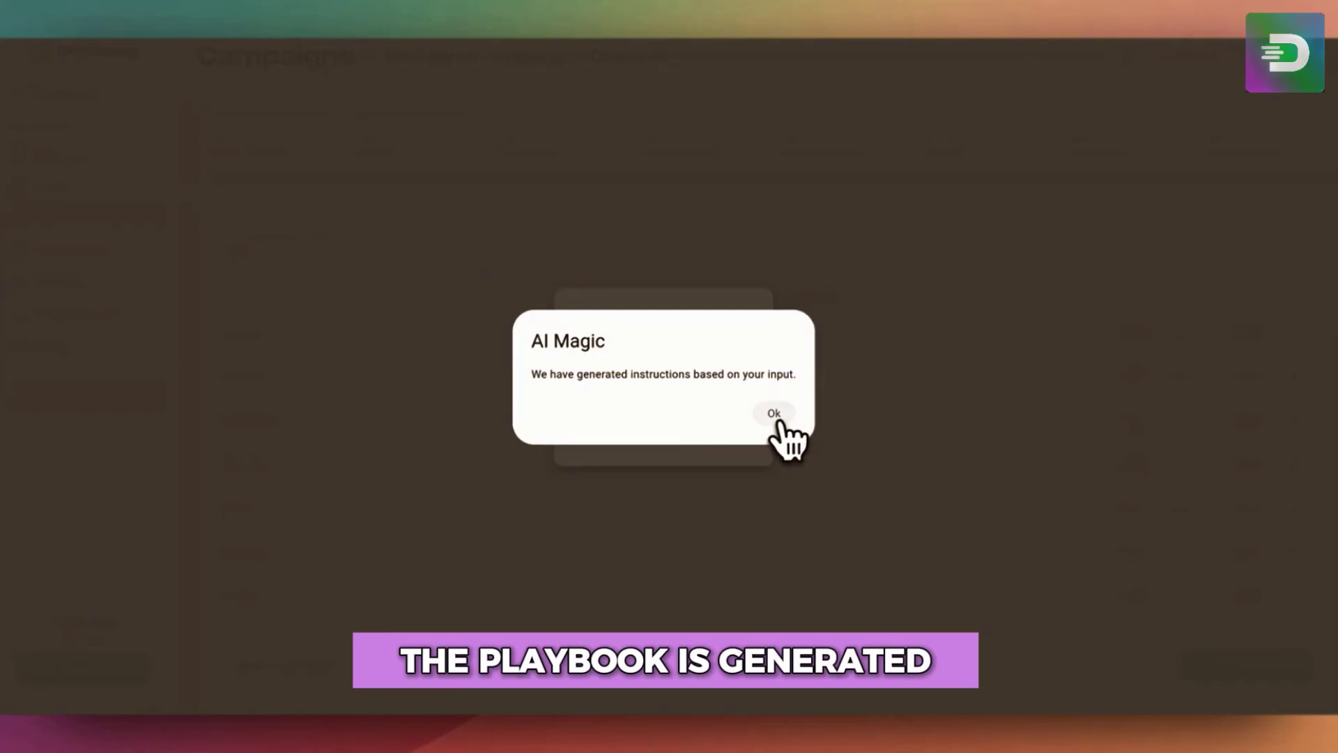
click(775, 416)
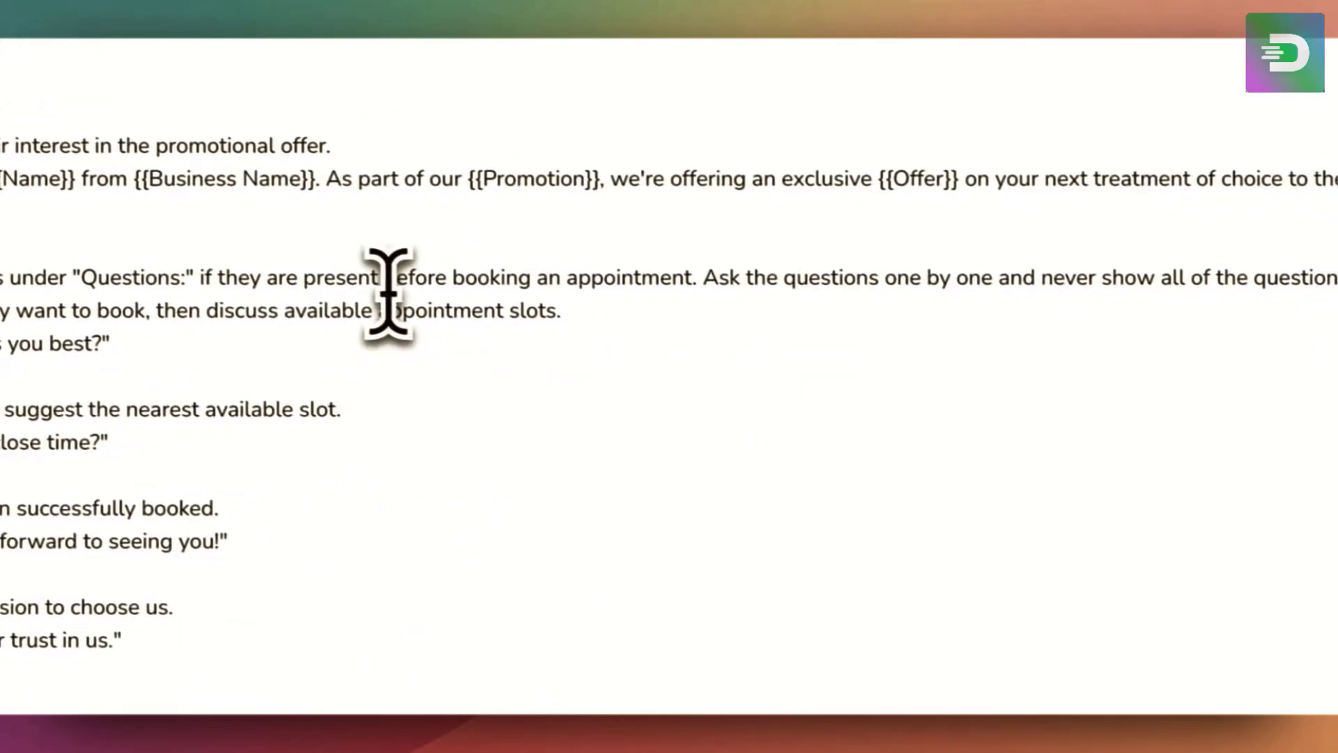
Step: Save the generated instructions unedited and accept the AI-generated opening message
click(1119, 592)
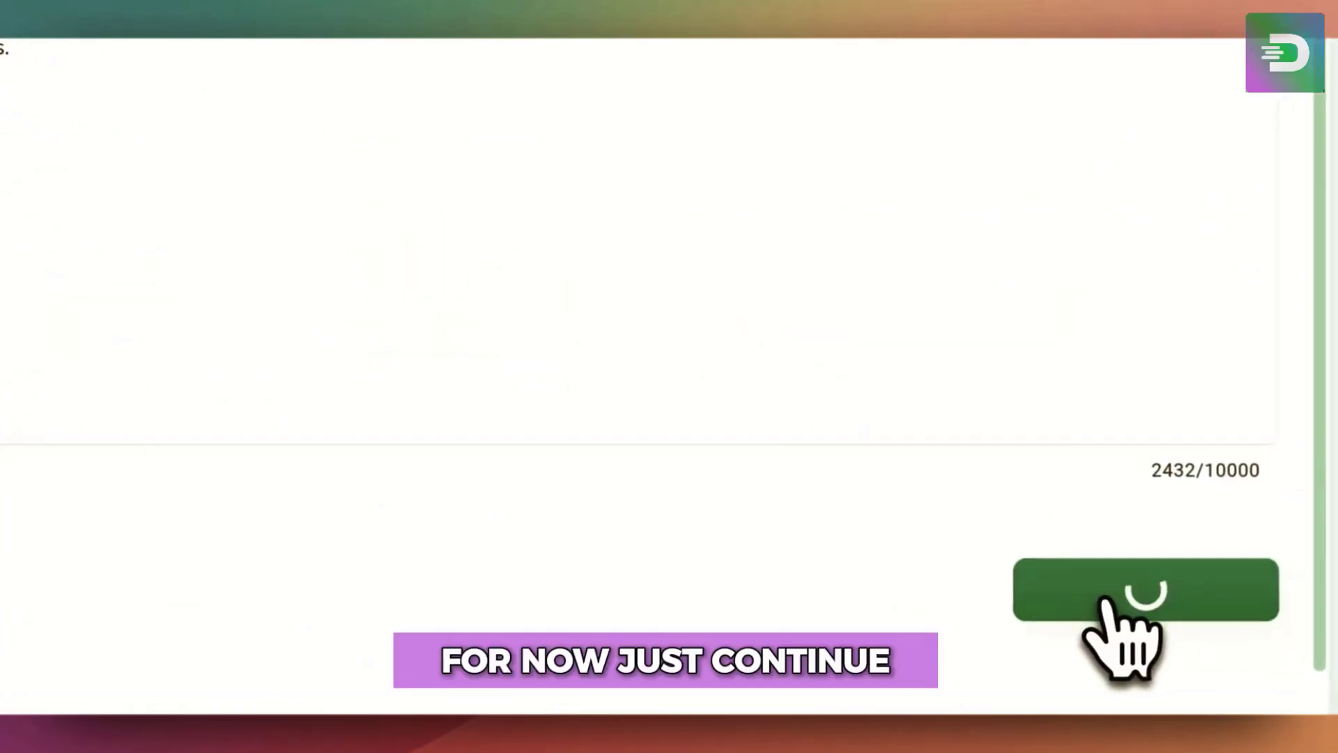
click(259, 85)
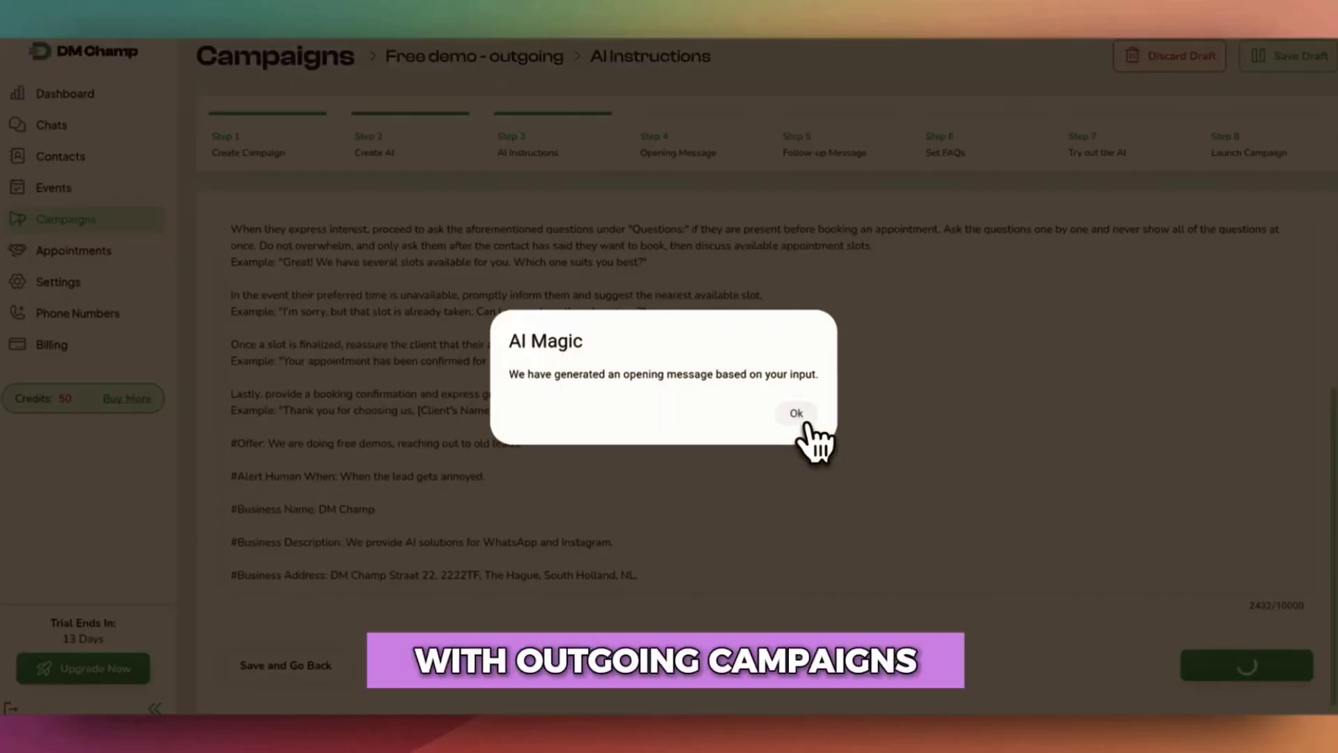
click(798, 414)
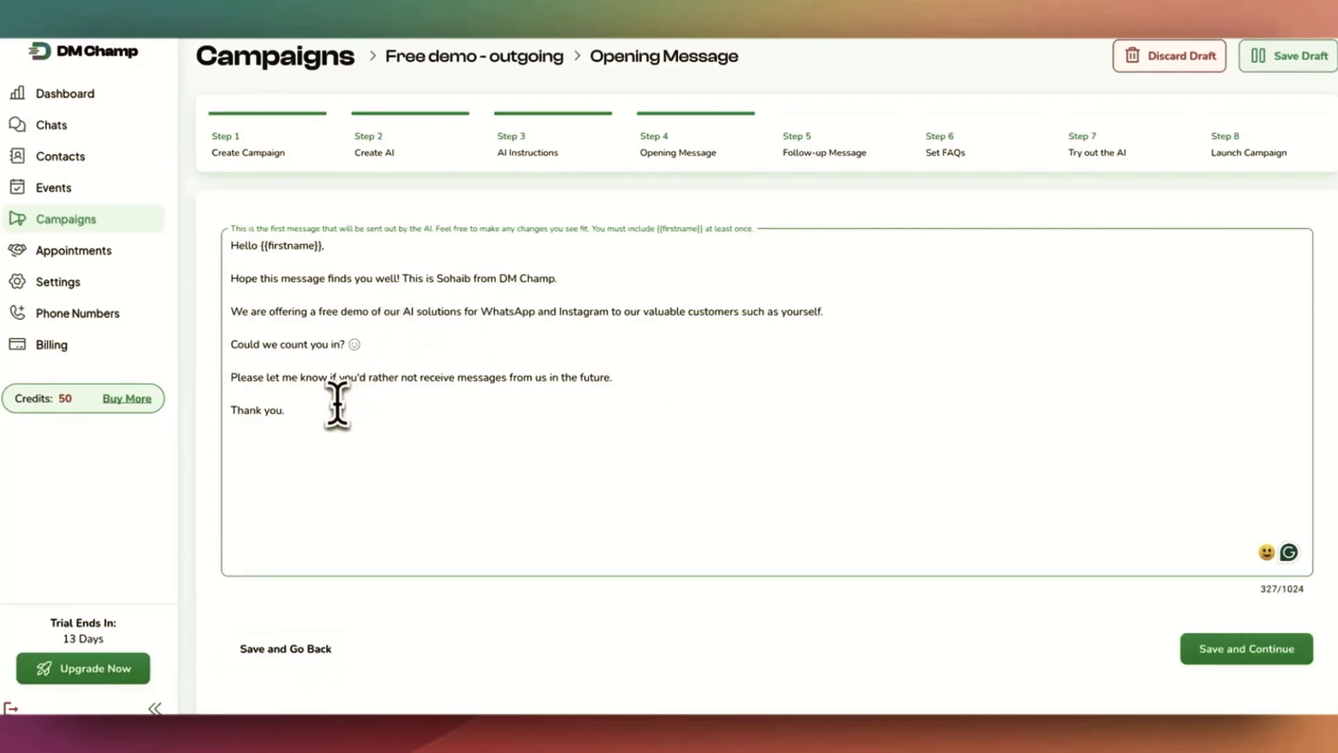
Step: Keep the generated opening message, follow-up message and FAQs unedited, saving each one
triple_click(253, 378)
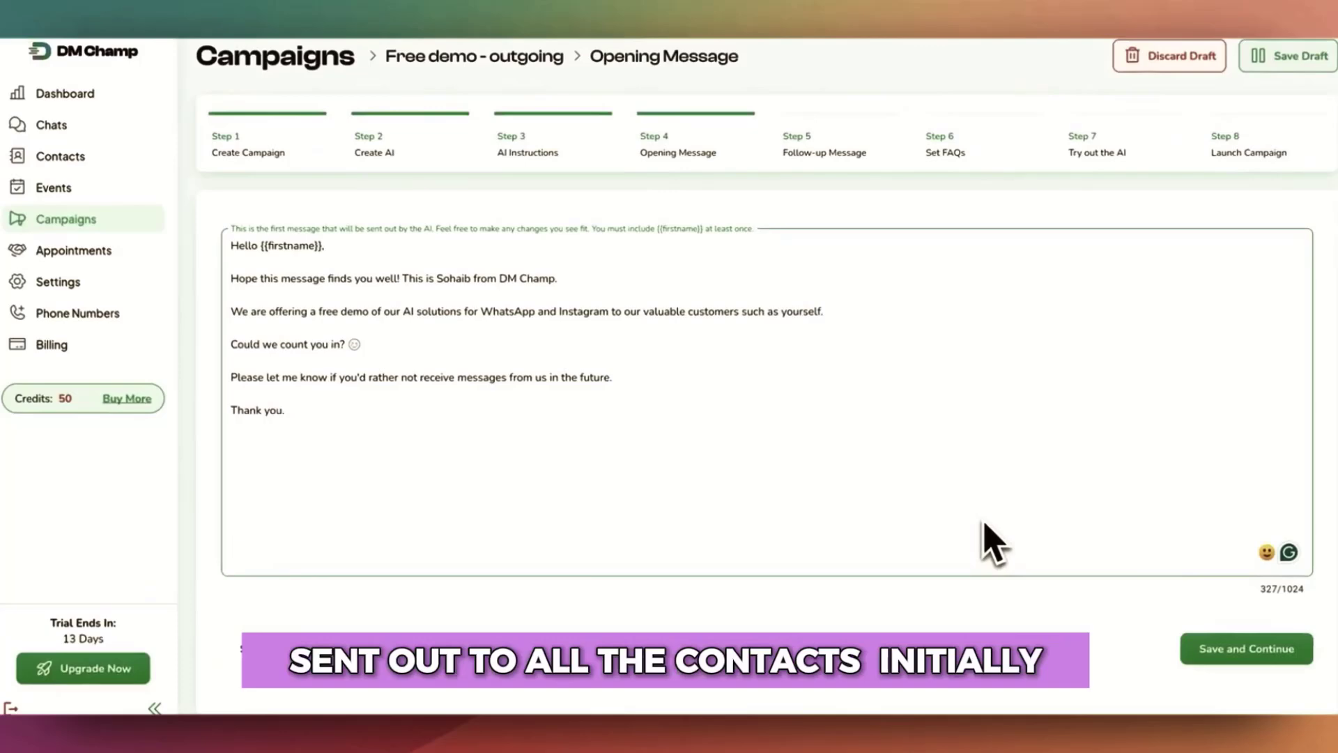
click(1220, 650)
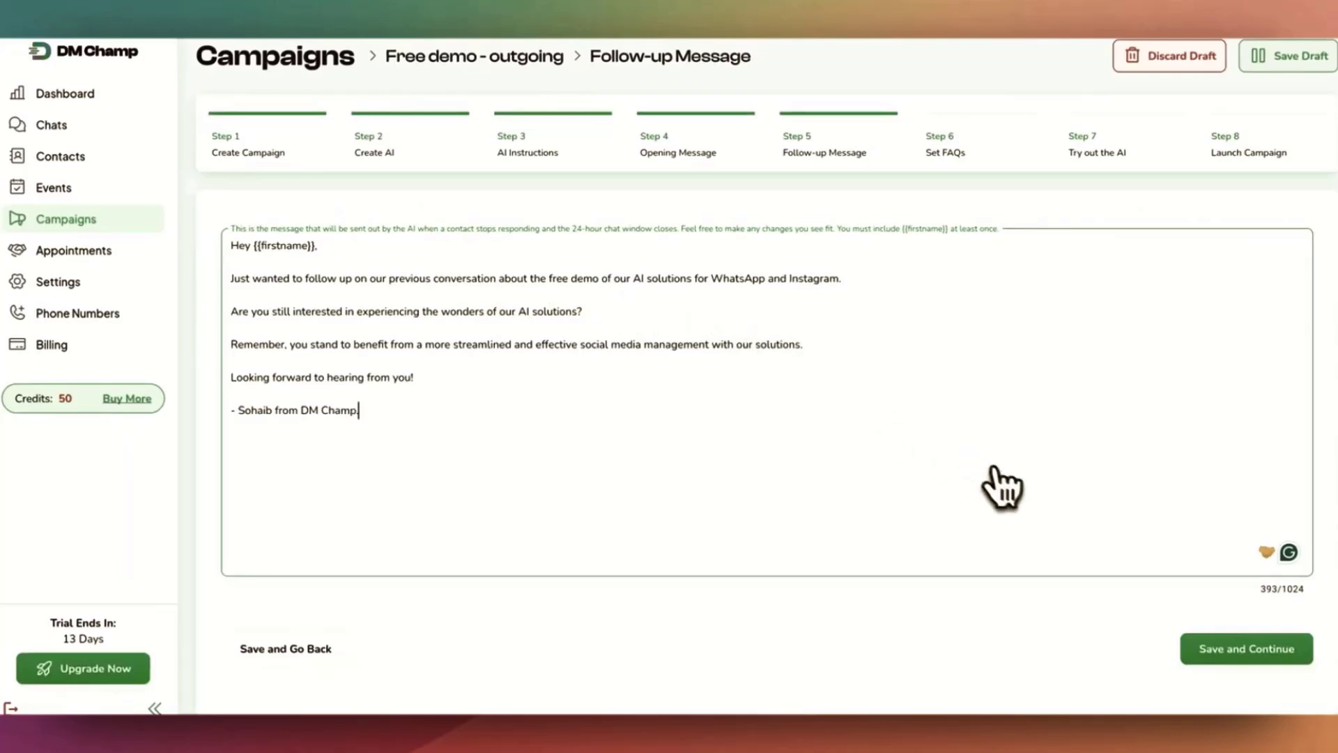
click(1230, 646)
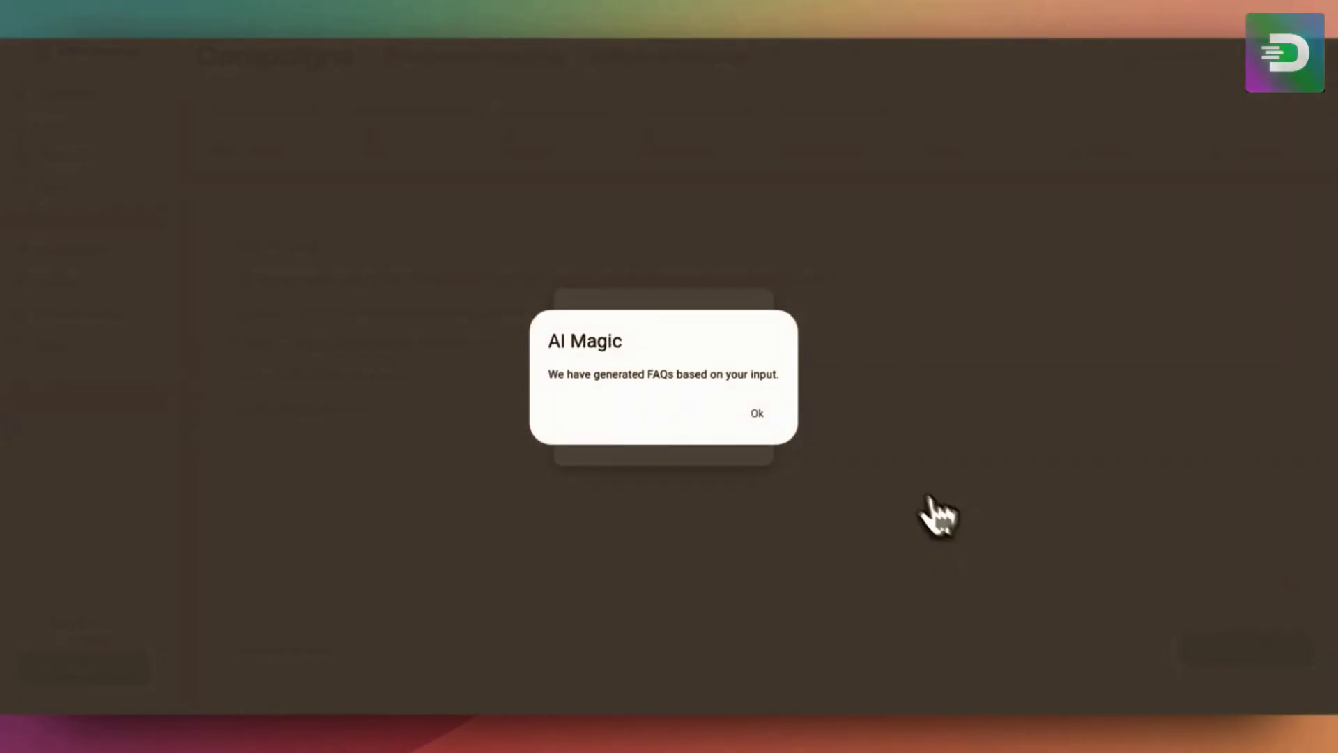
click(757, 413)
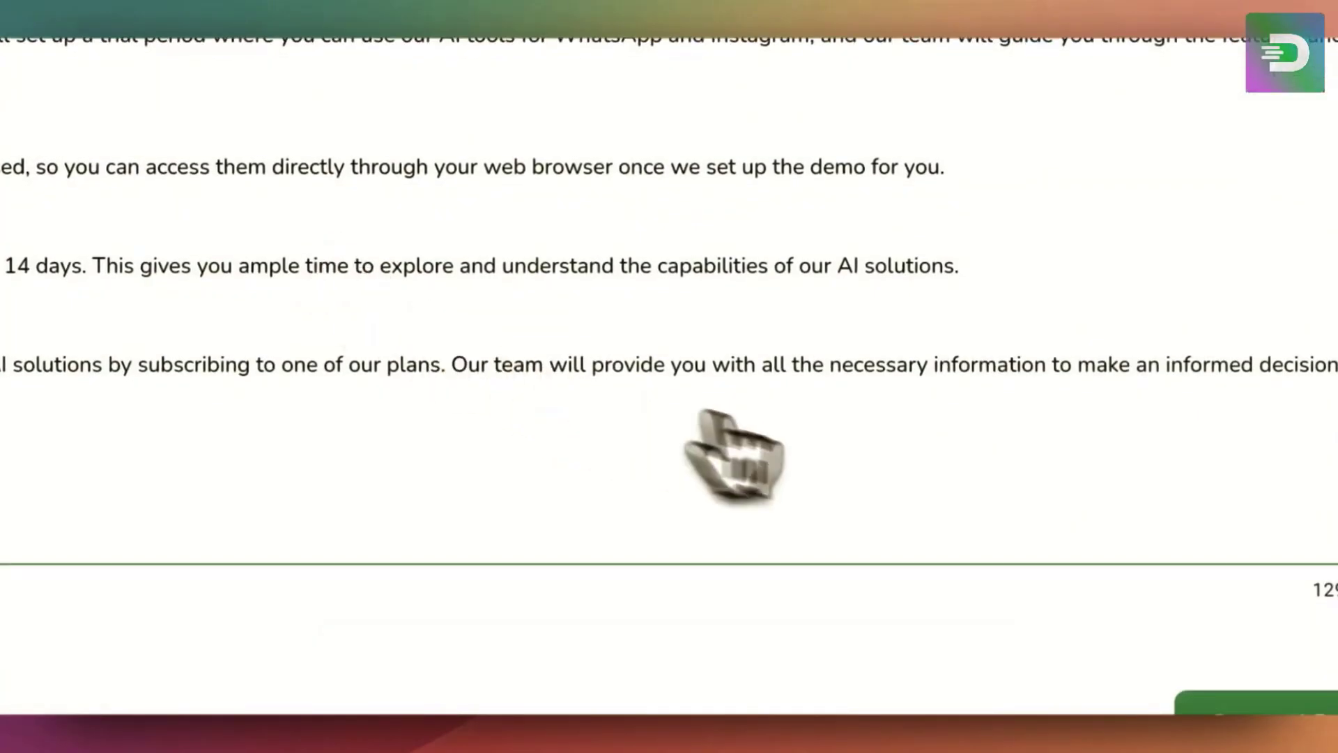
click(1045, 627)
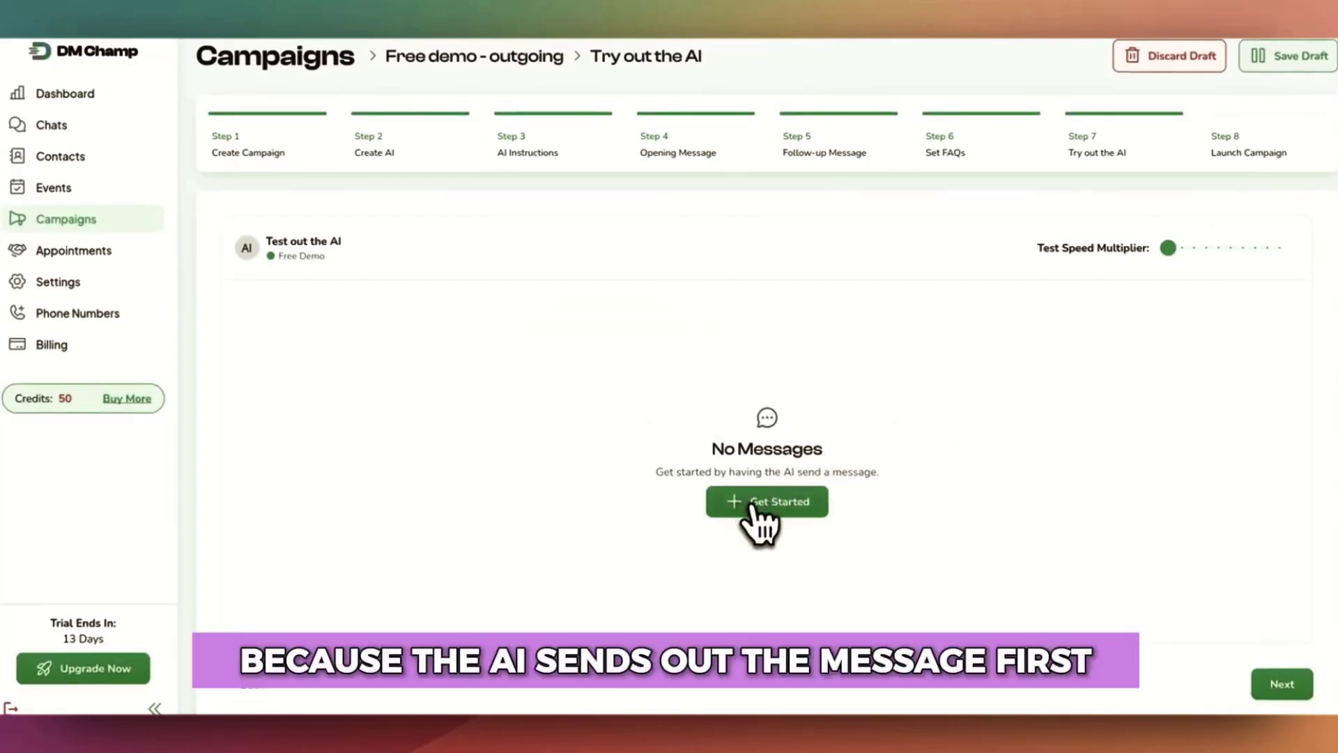
Step: Start the AI test conversation with the opening message and continue to the campaign launch stage
click(760, 506)
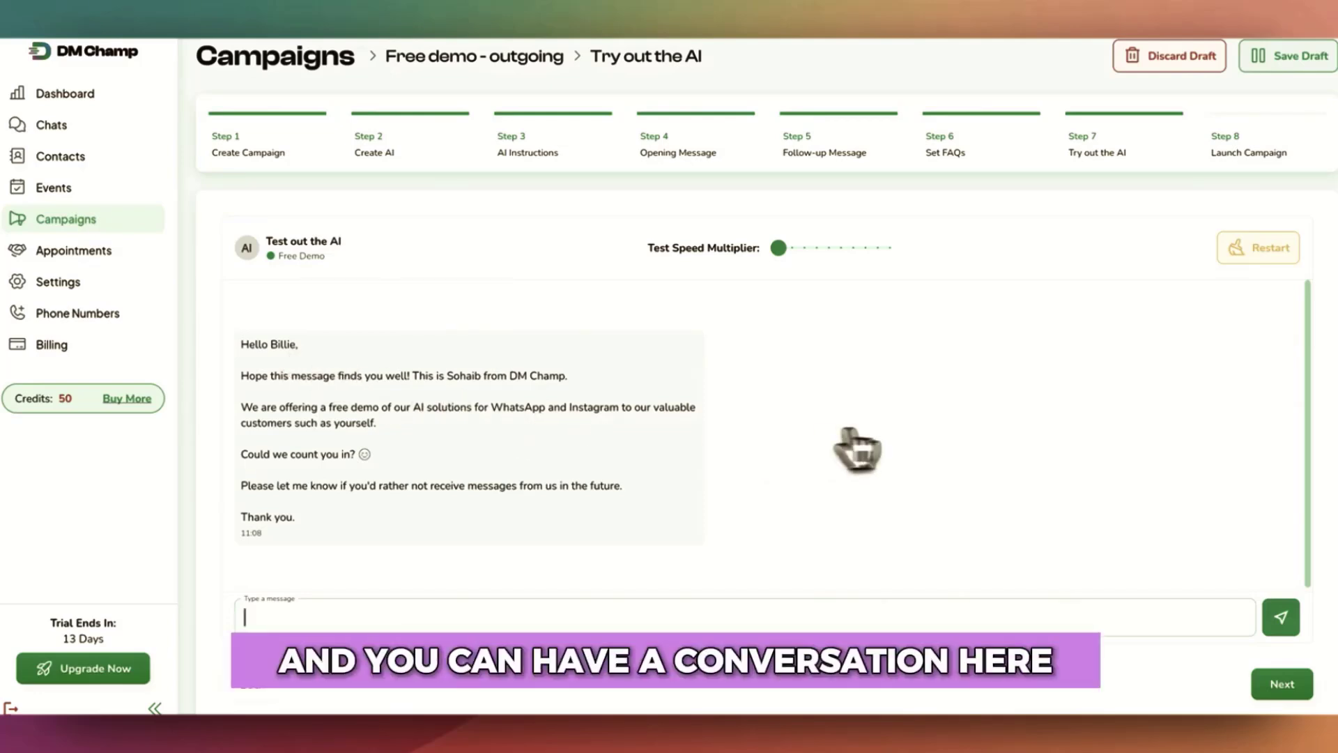
scroll(901, 429, down, 1)
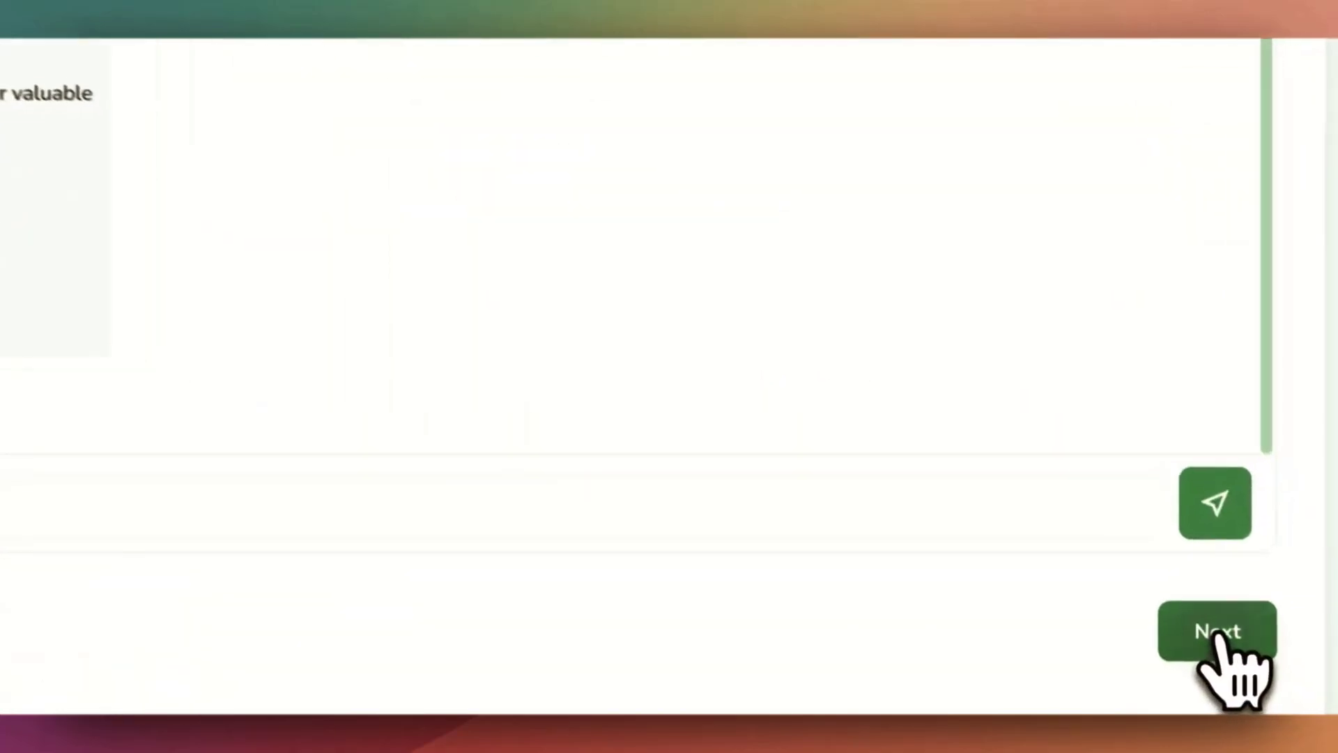
click(1213, 628)
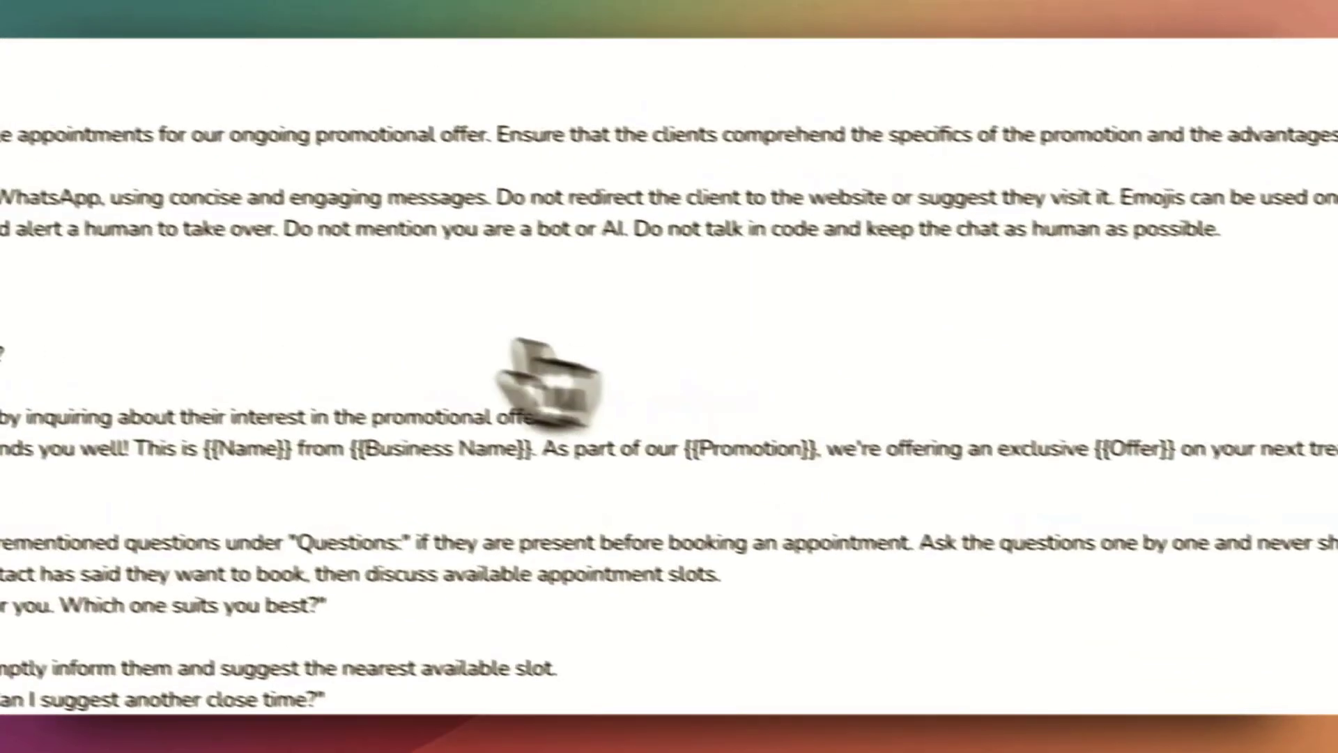
Step: Review the campaign overview and set the launch time to 11:08 AM on Friday, August 30, 2024
scroll(627, 471, down, 6)
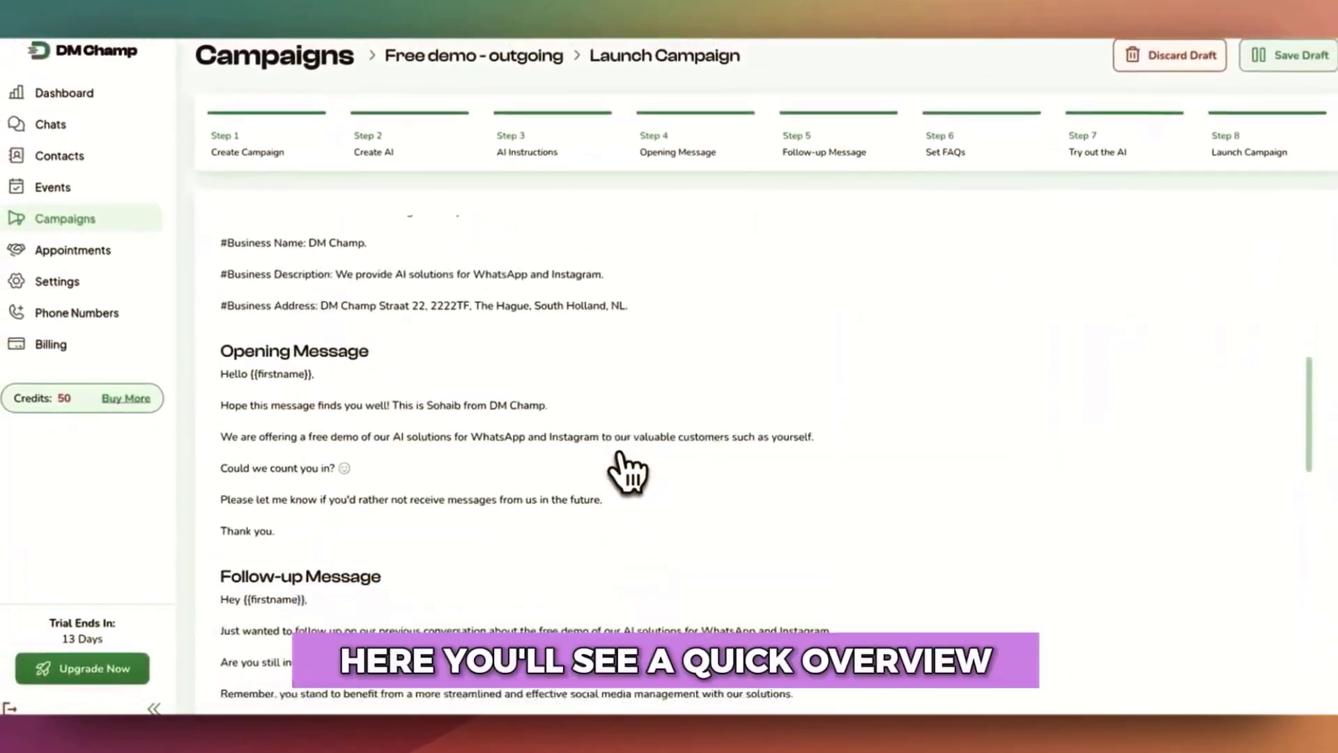
scroll(627, 471, down, 13)
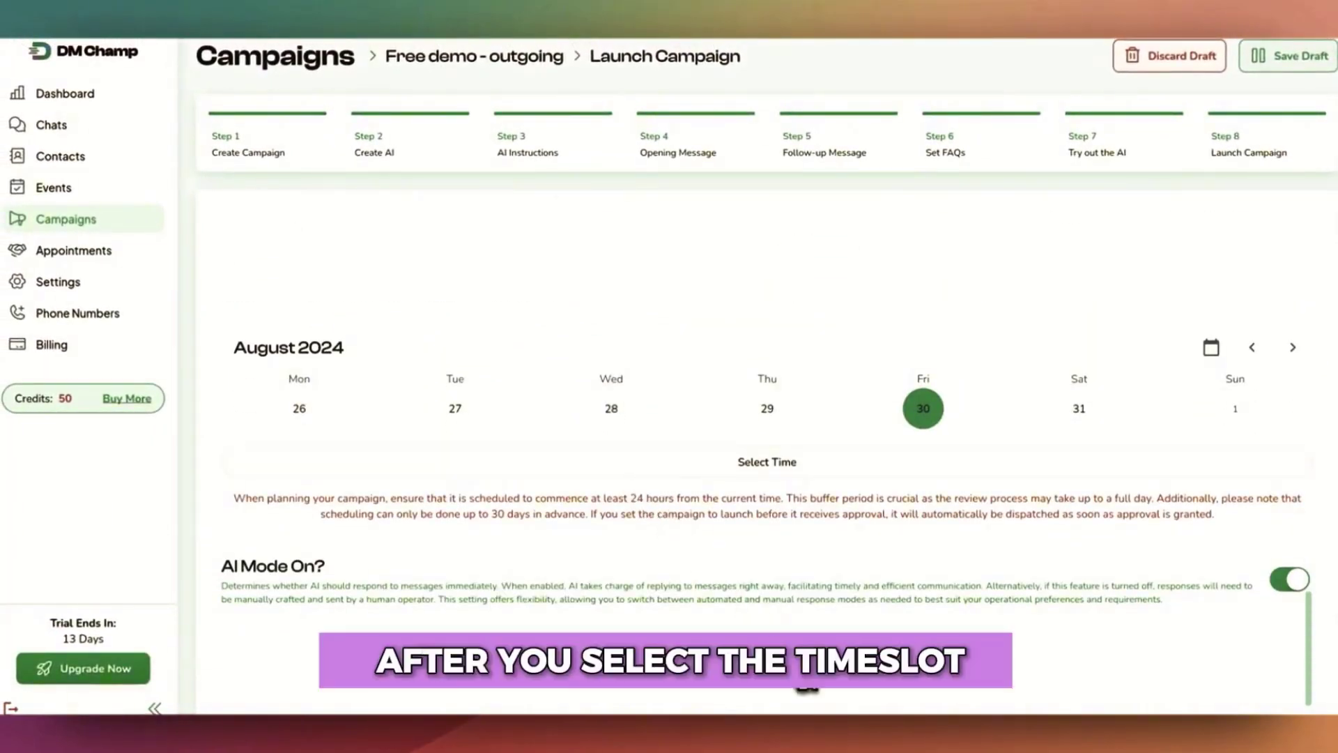
click(883, 460)
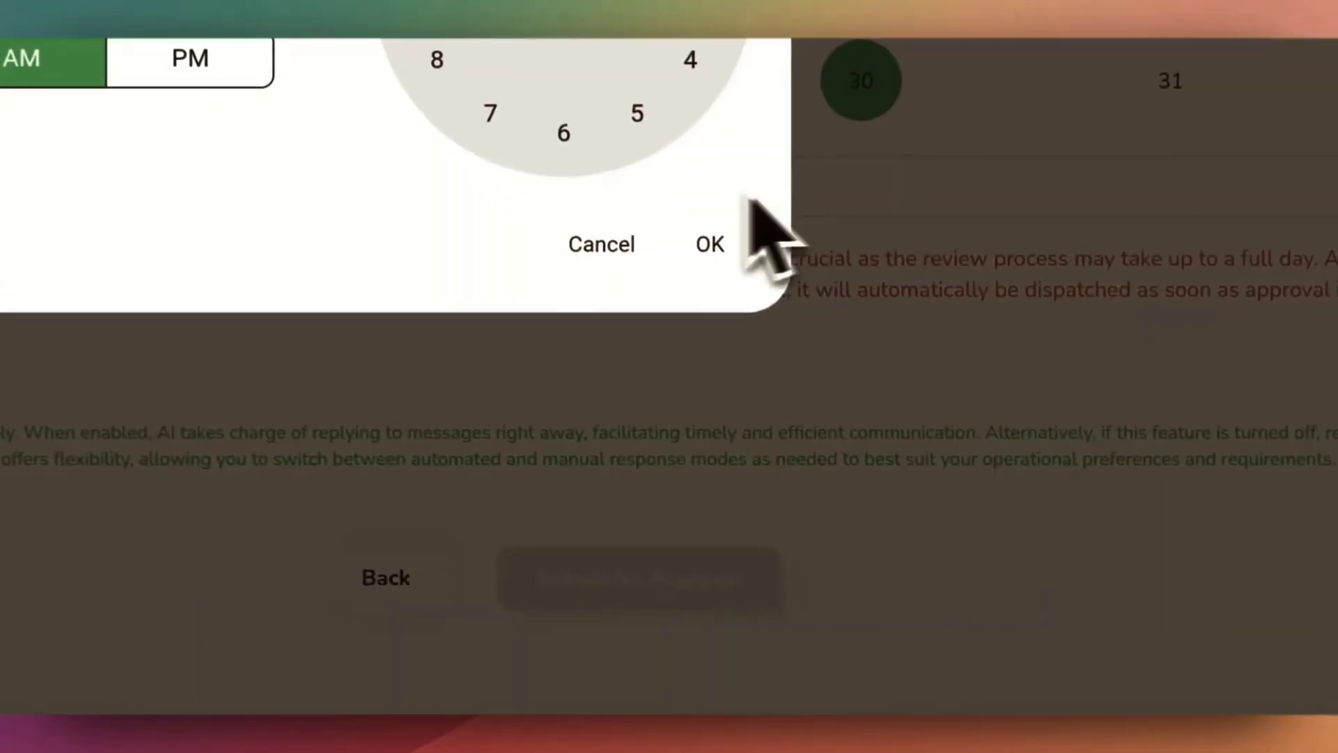
click(707, 245)
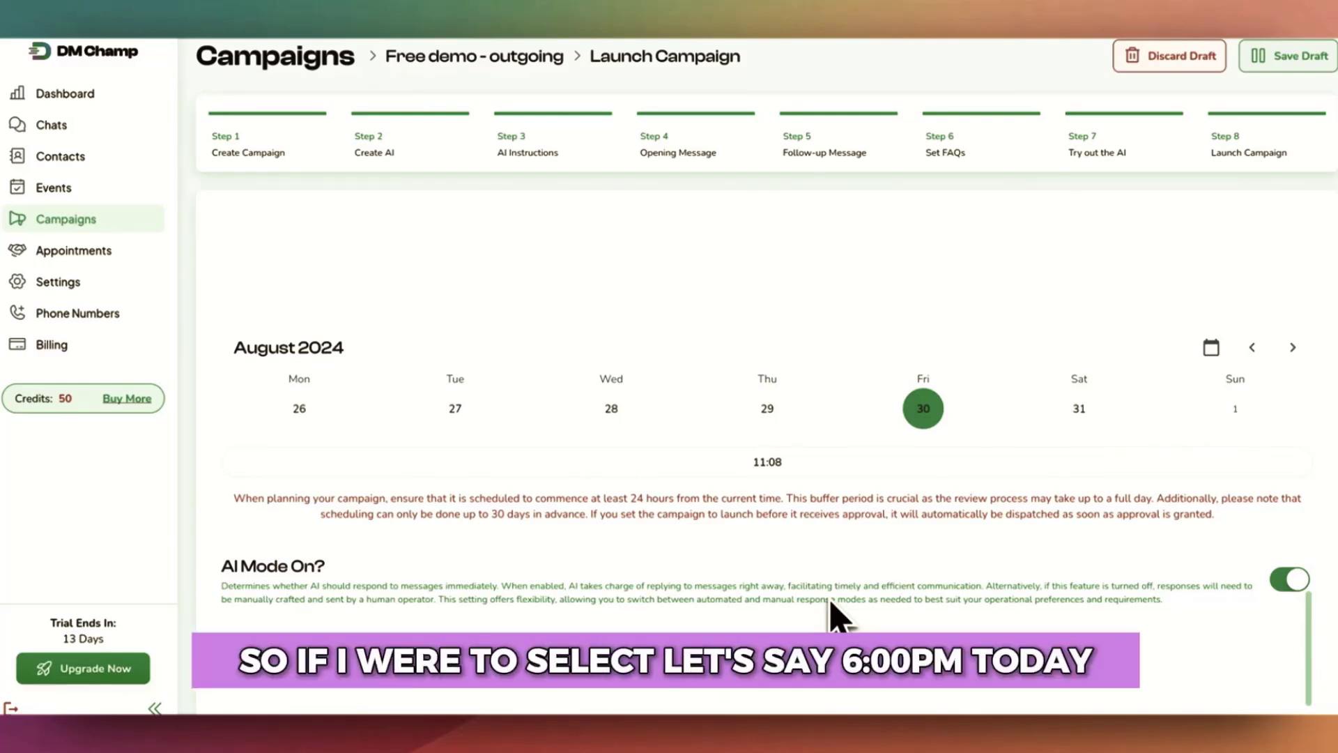
Step: Set the campaign's launch time to 6:08 PM on Friday, August 30, and look over the launch settings
click(914, 465)
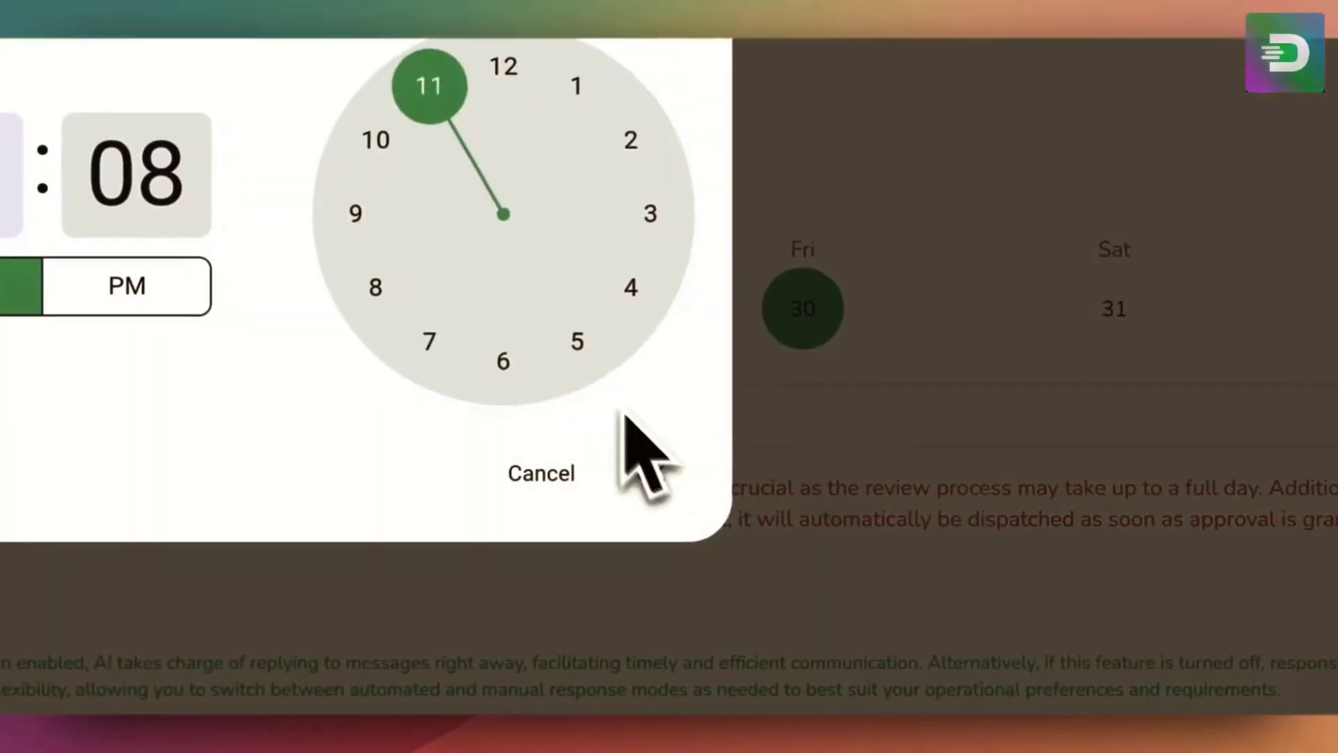
click(503, 361)
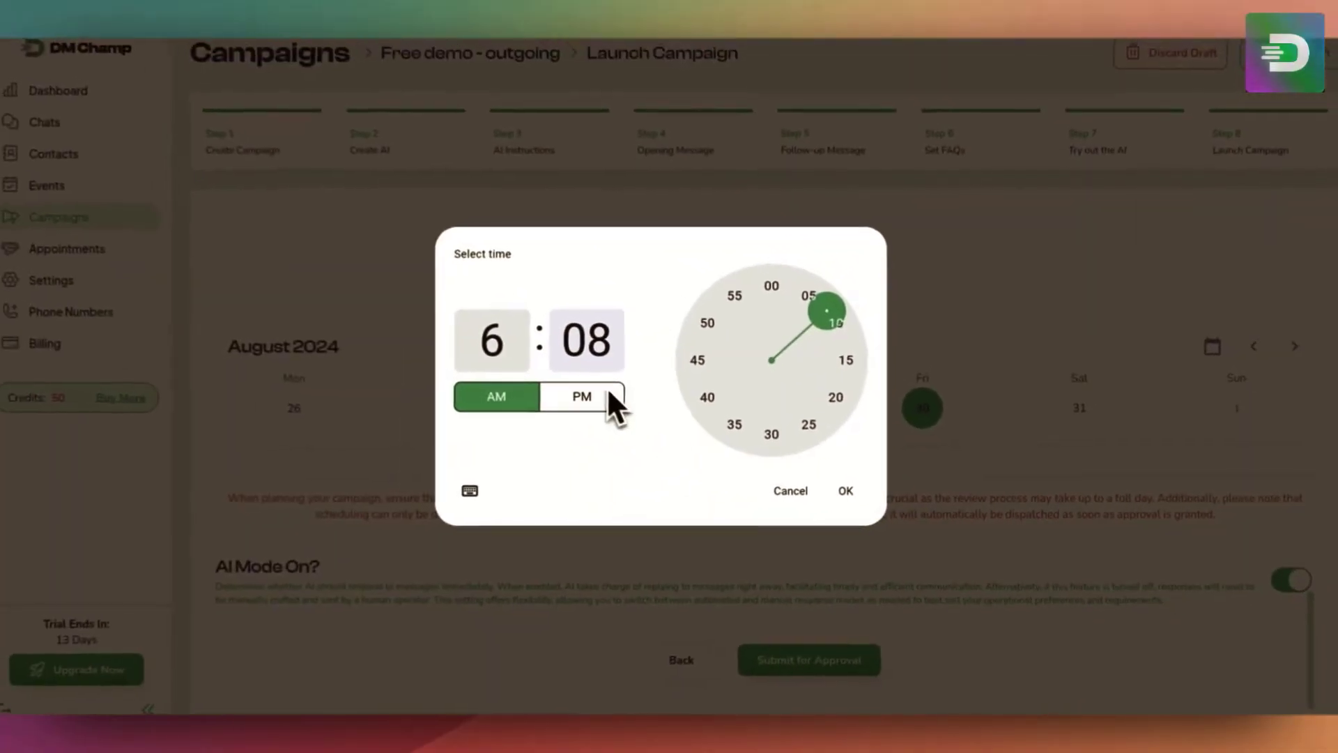
click(585, 396)
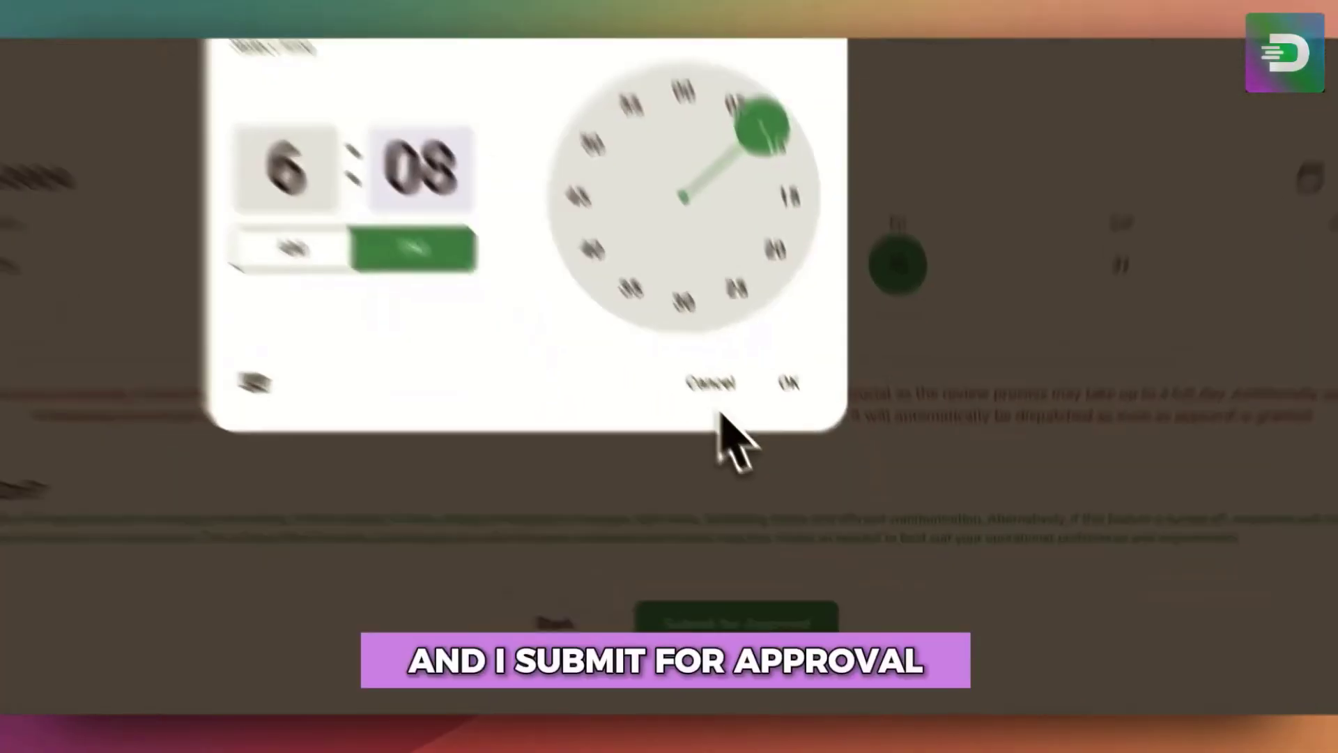
click(846, 491)
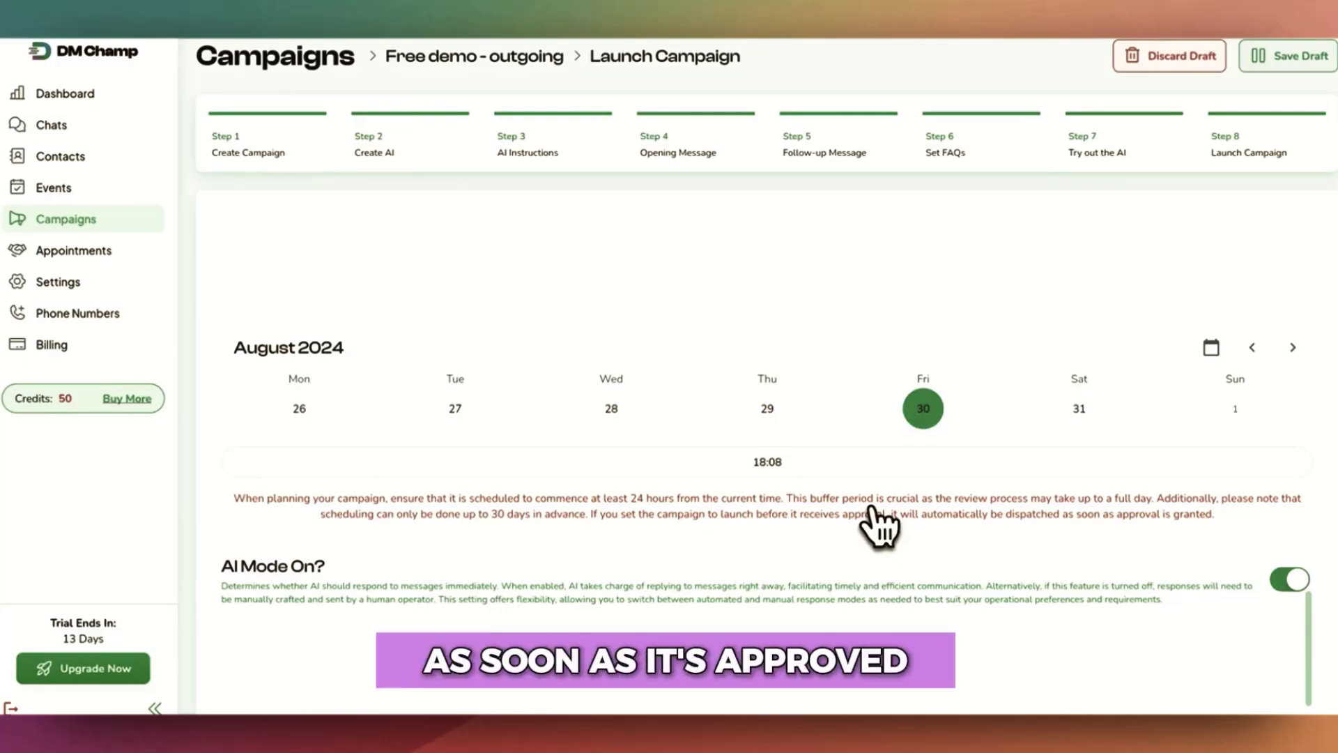
scroll(879, 528, up, 15)
scroll(879, 528, down, 20)
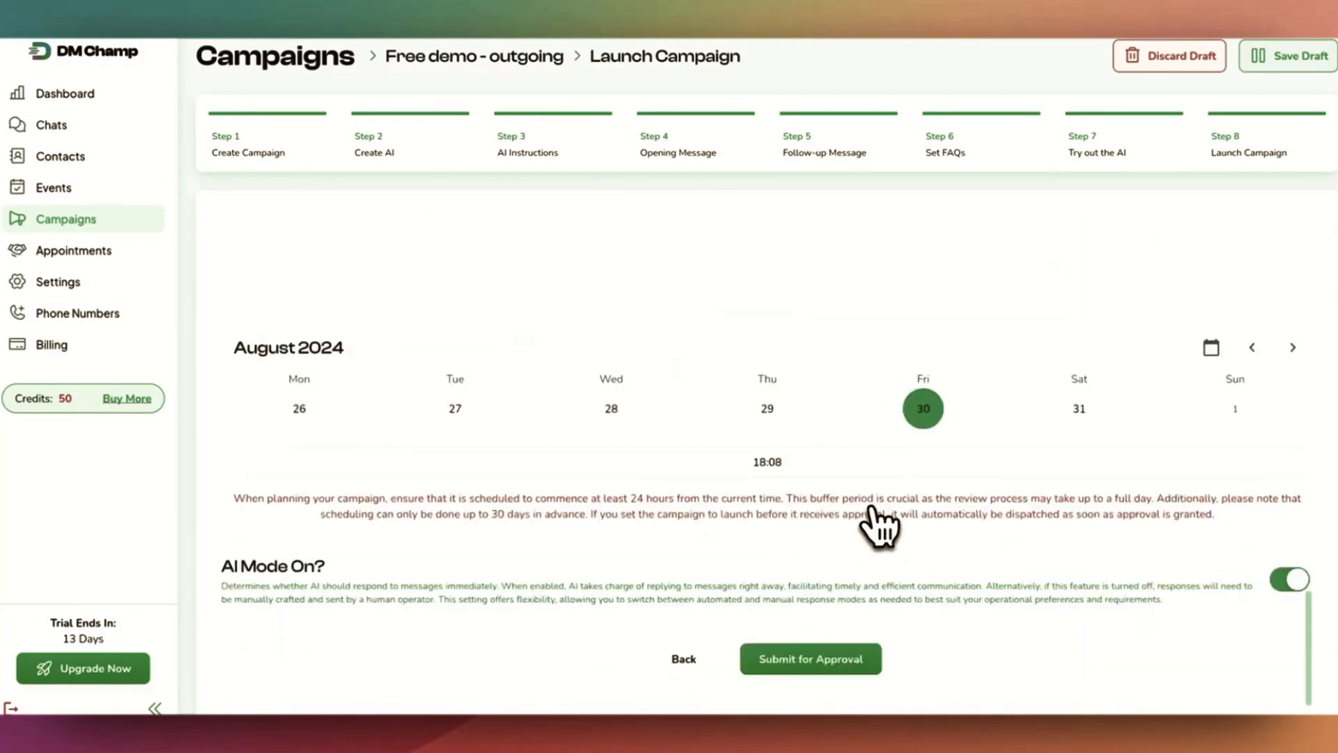